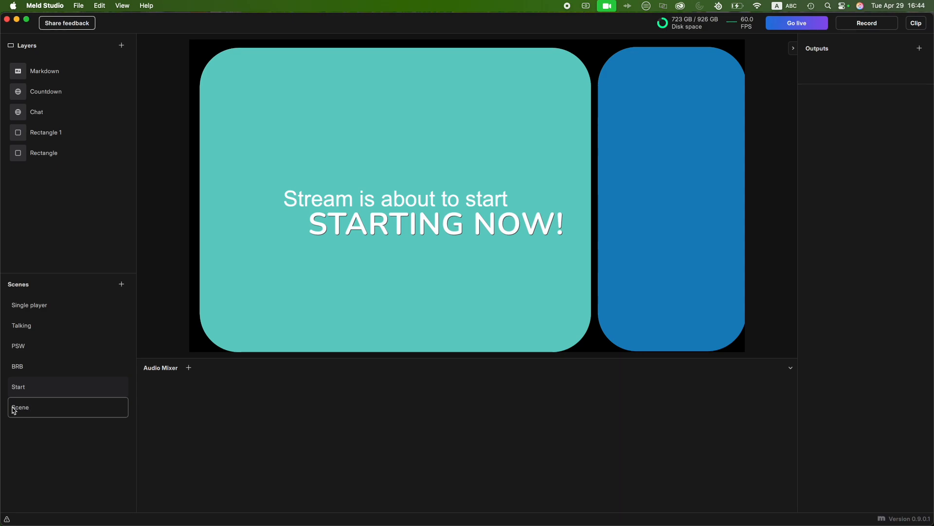
- Rename the empty scene at the end of the scene list as "For video"
click(29, 411)
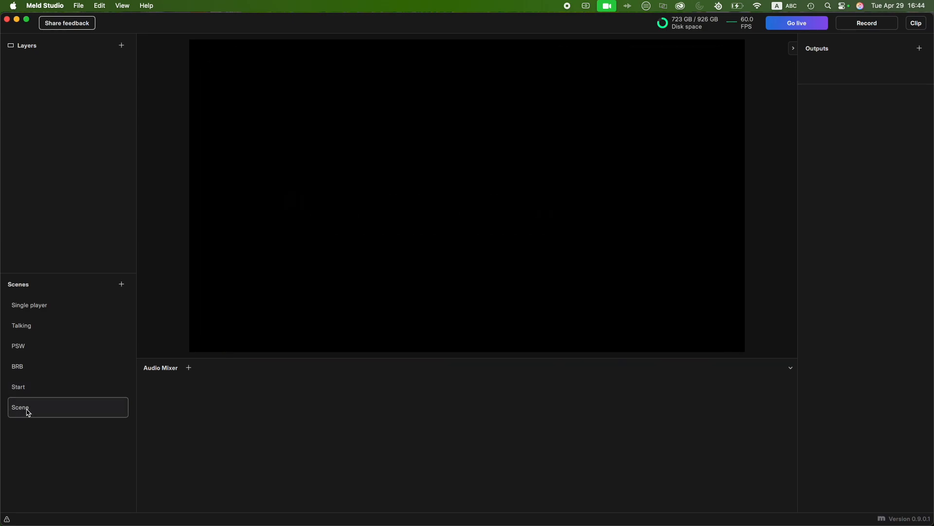
double_click(27, 412)
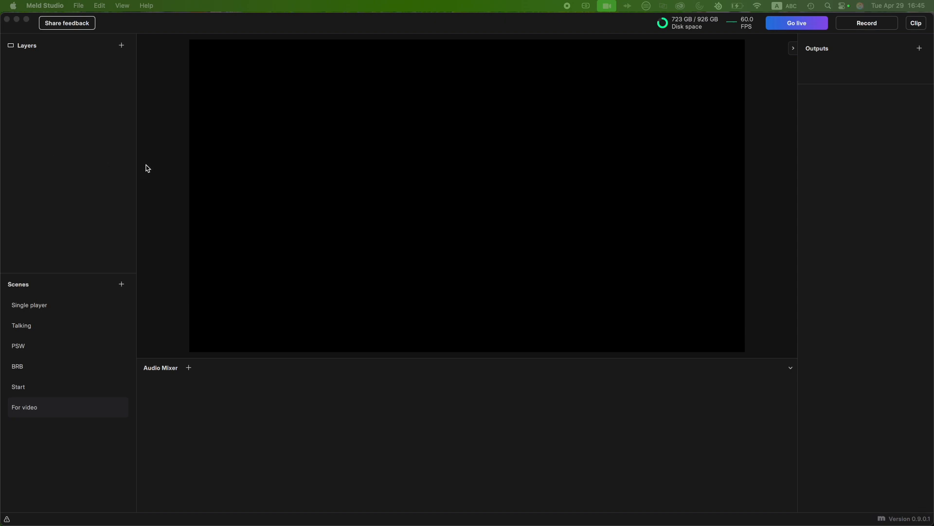
- Add a video device layer to the For video scene, fit it to the canvas, and set its device to Elgato 4K X
click(122, 46)
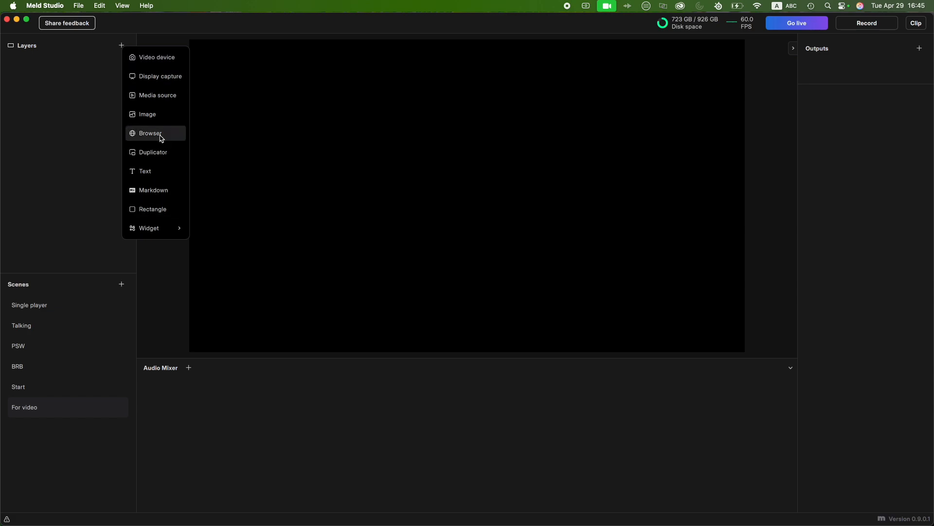
click(153, 59)
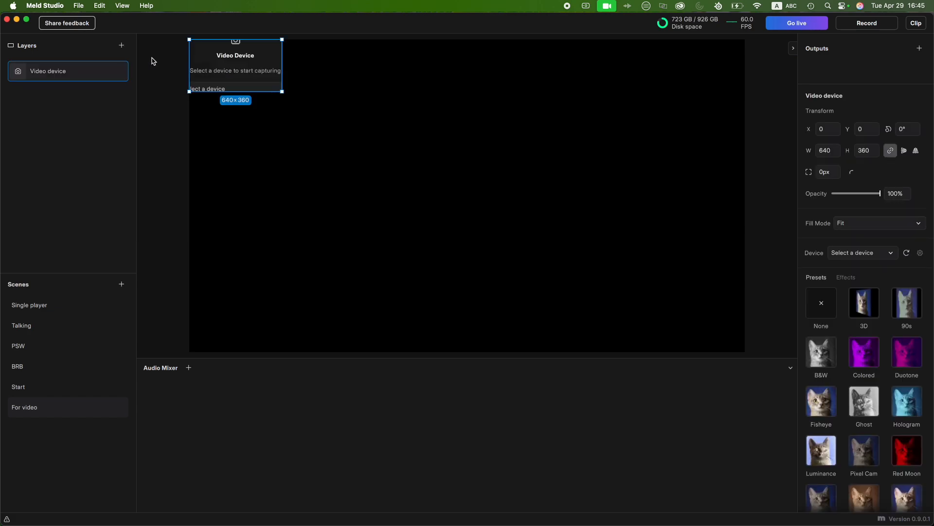
right_click(246, 80)
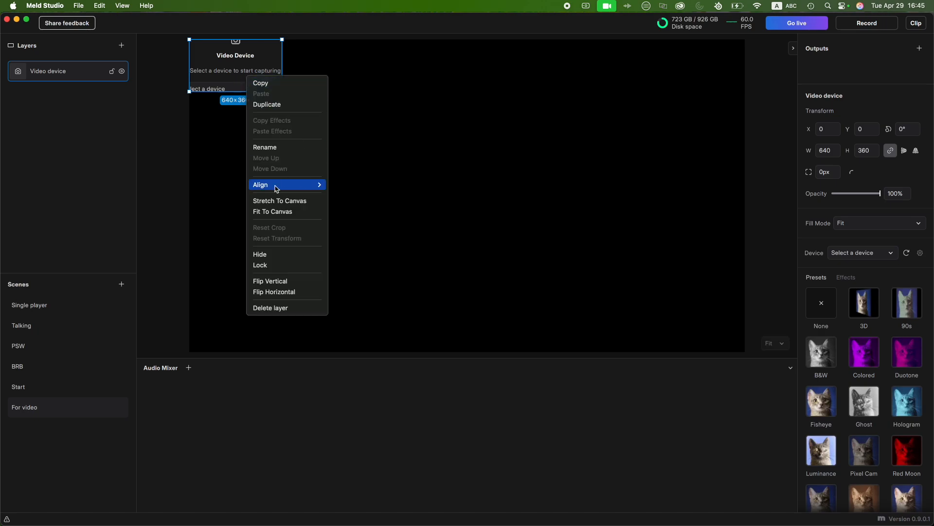
click(278, 213)
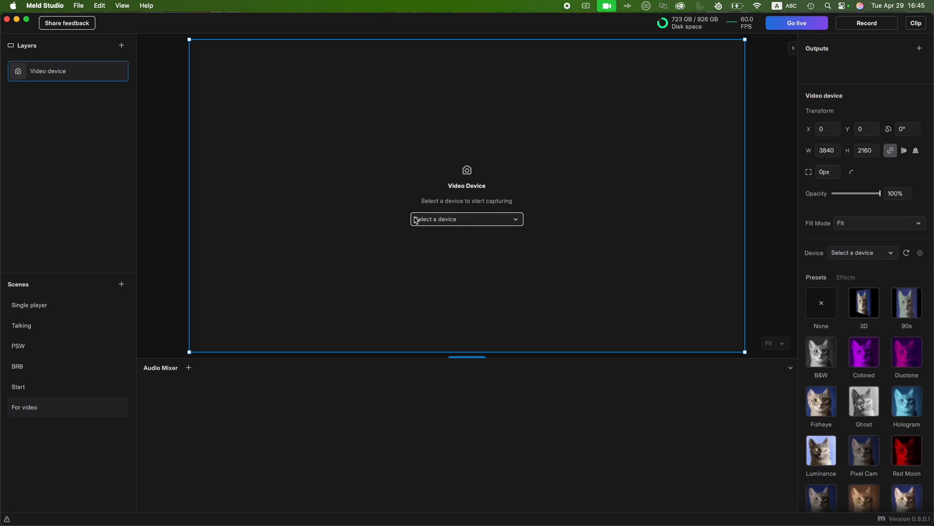
click(516, 223)
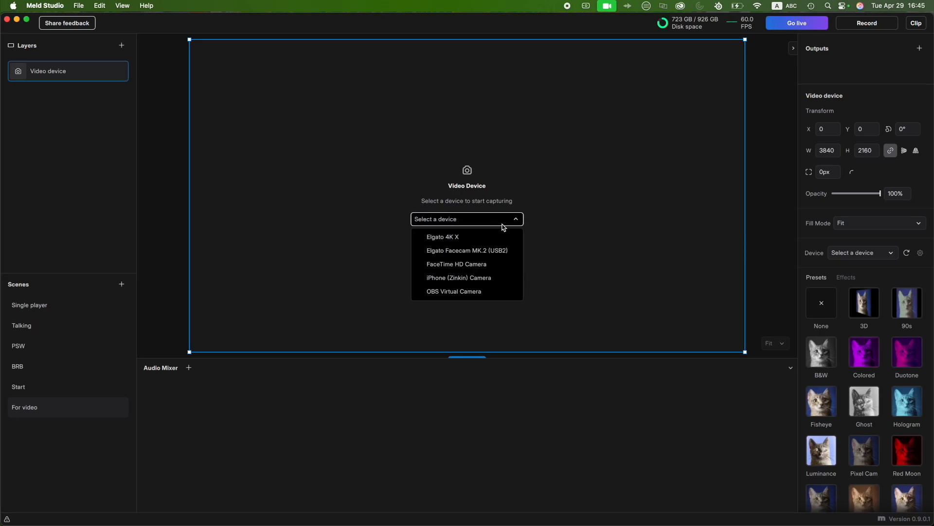
click(467, 237)
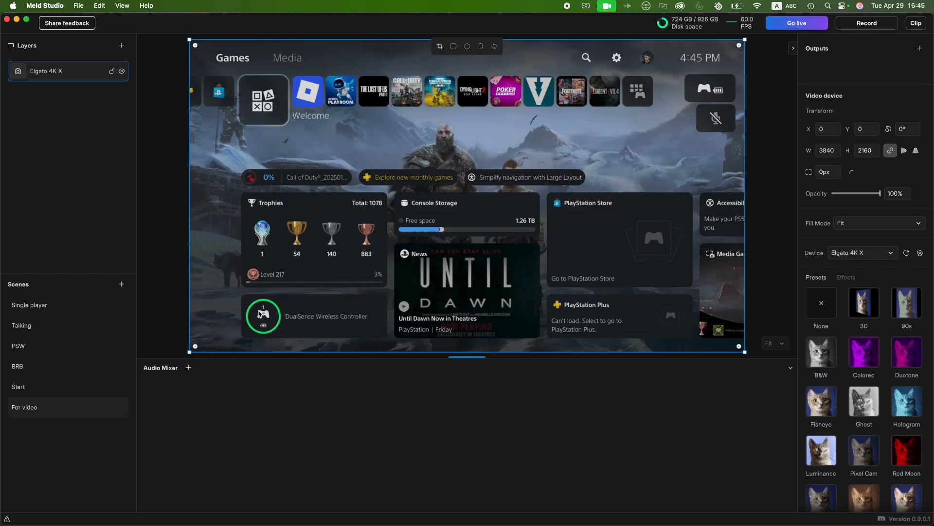
click(80, 119)
- Add a second video device layer, enlarged to about 1762 × 991, and set its device to Elgato Facecam MK.2 (USB2)
click(121, 46)
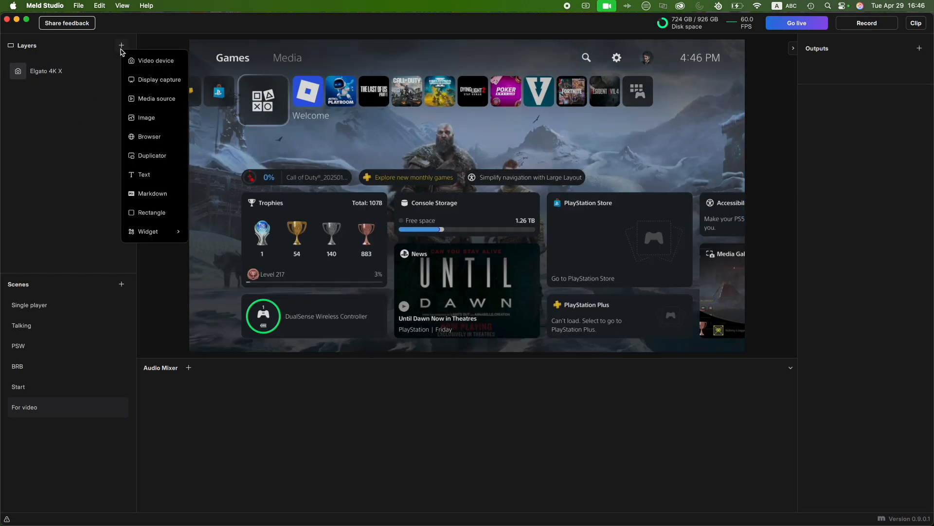
click(151, 67)
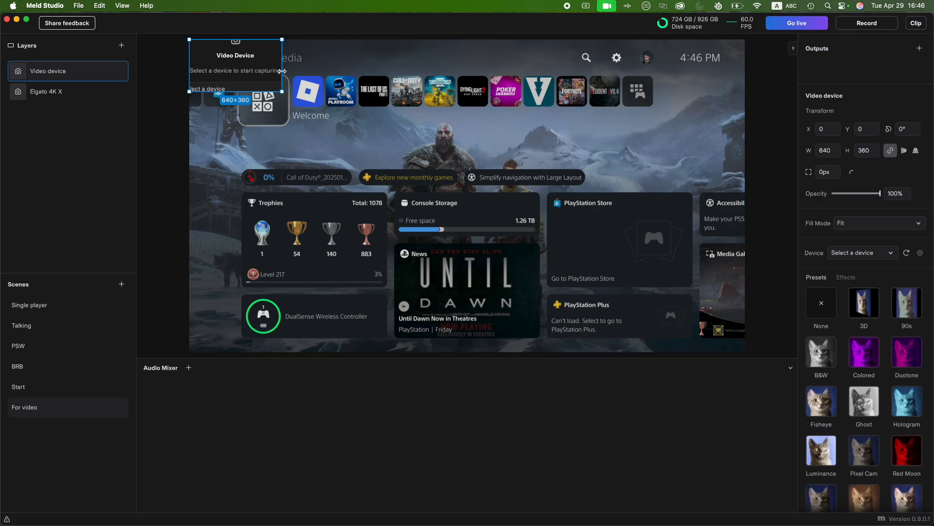
drag(332, 147, 396, 181)
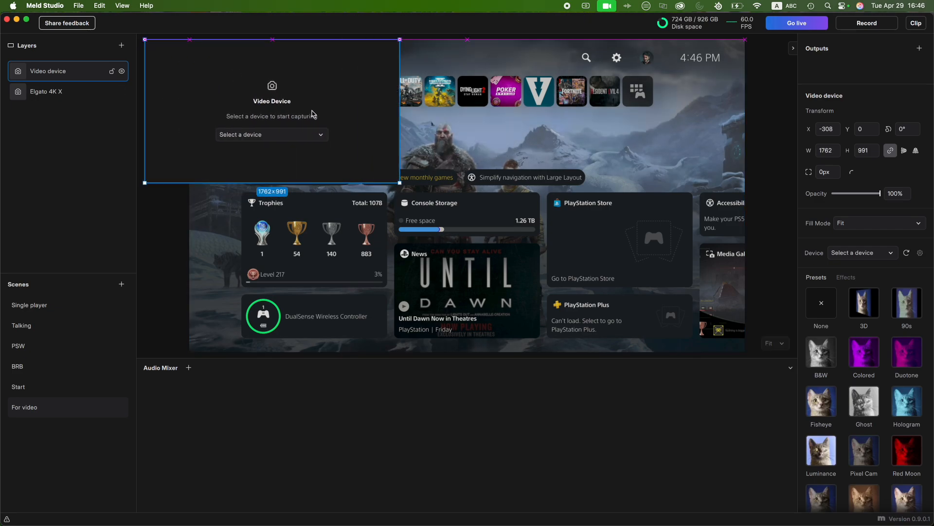
drag(313, 115, 431, 125)
click(409, 145)
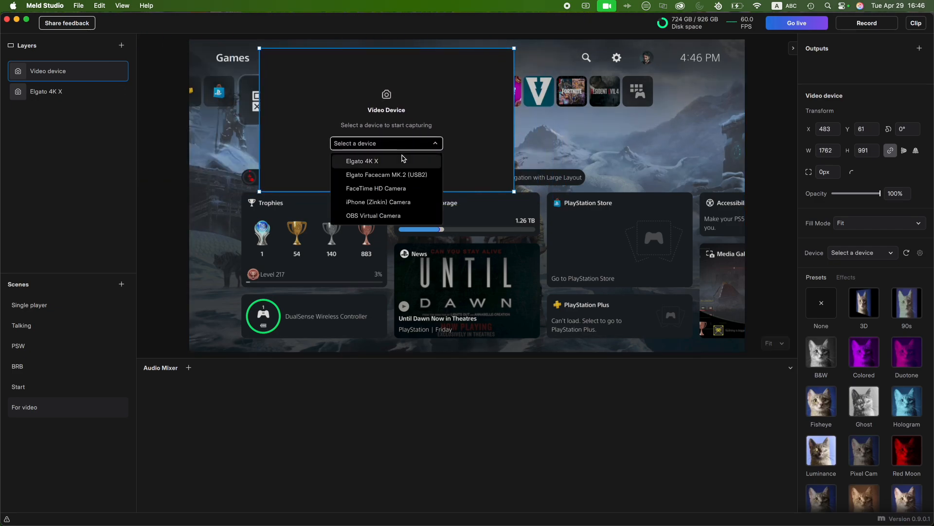
click(369, 178)
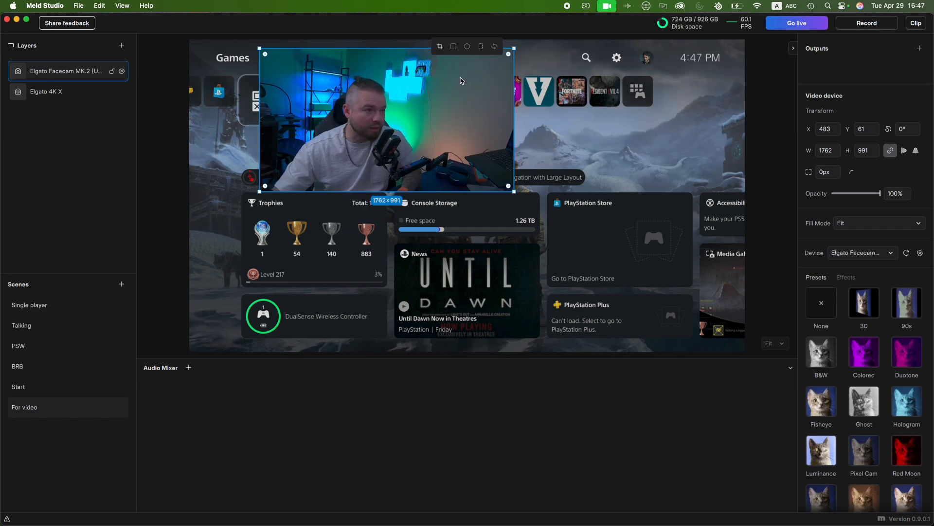
- Crop the Facecam layer to a circle, then shrink it and place it in the canvas's lower-right corner
click(467, 46)
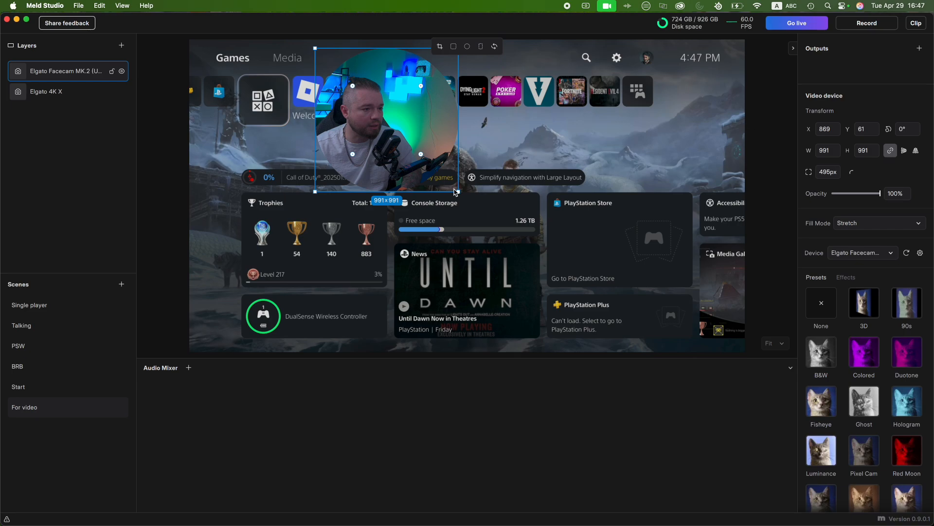
drag(458, 191, 423, 151)
drag(364, 87, 681, 272)
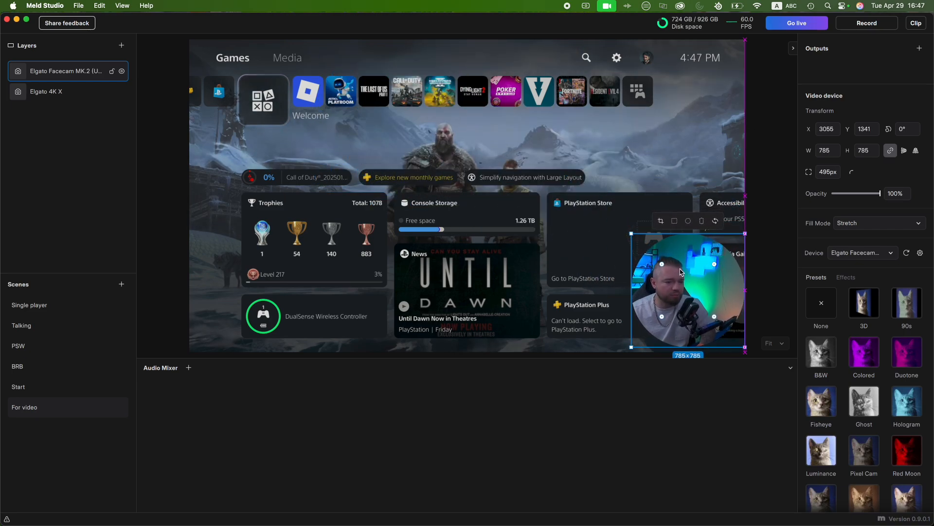
drag(632, 234, 652, 253)
click(97, 90)
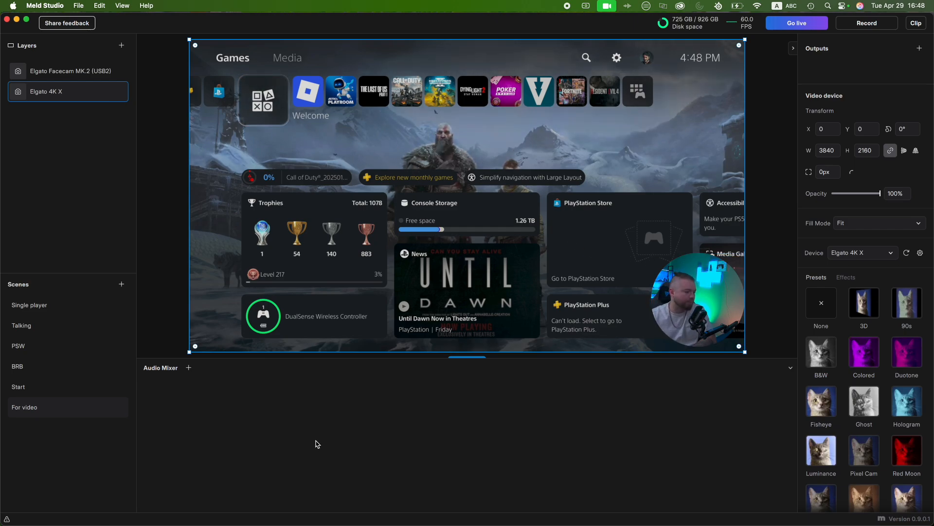
- Add an audio mixer track with Wave Link Stream (Virtual) as its source
click(189, 368)
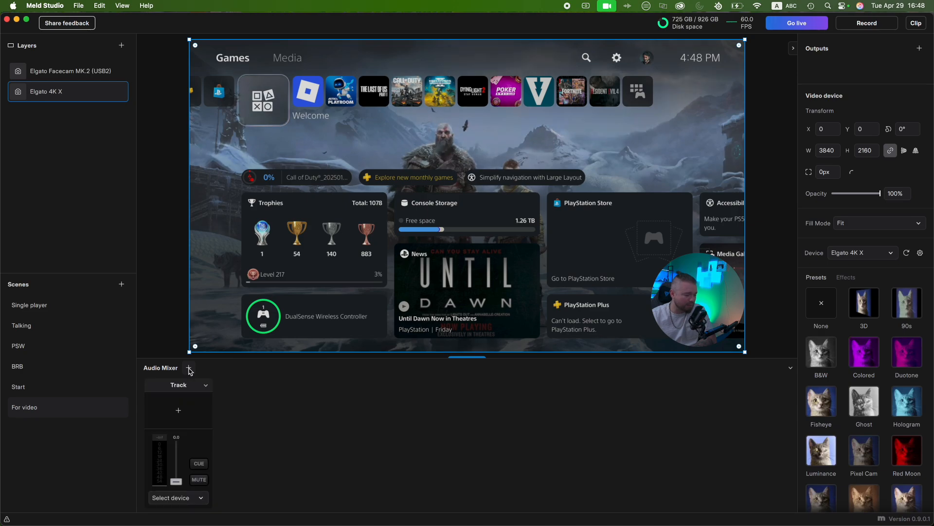
click(200, 499)
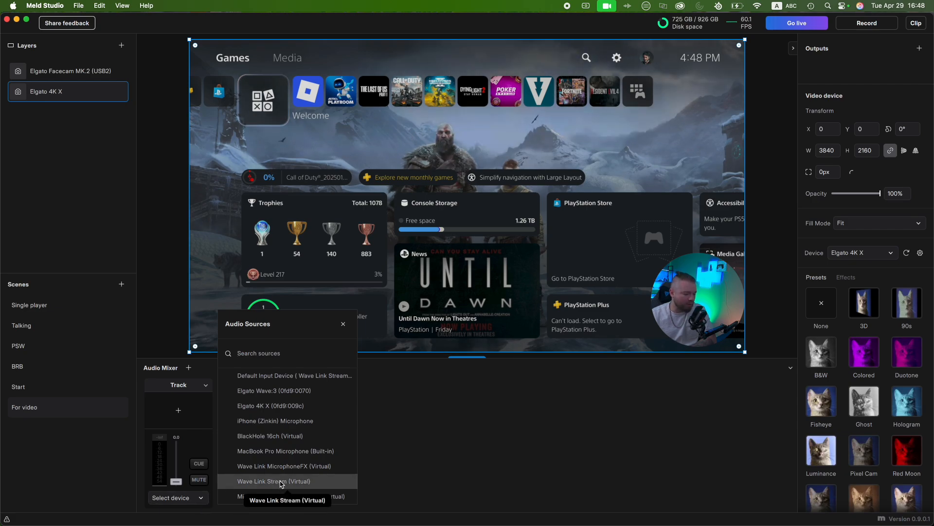
click(296, 482)
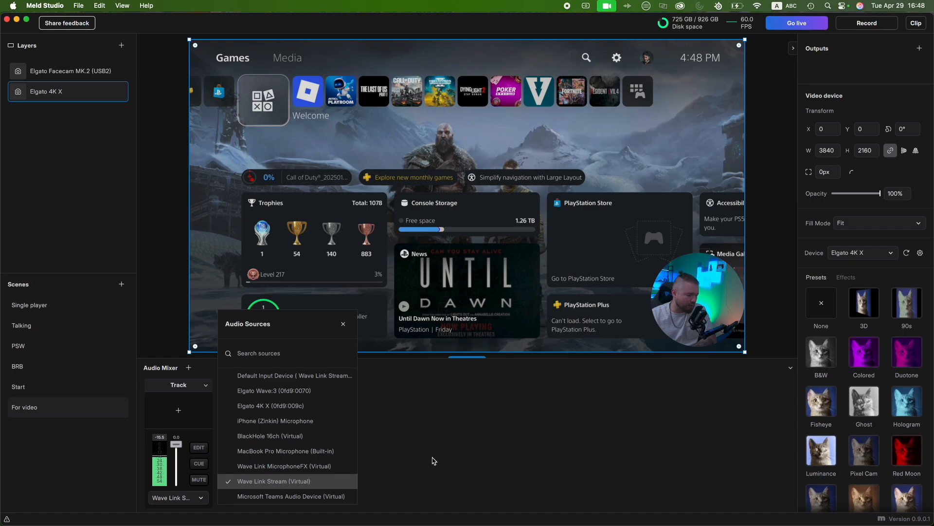
click(448, 464)
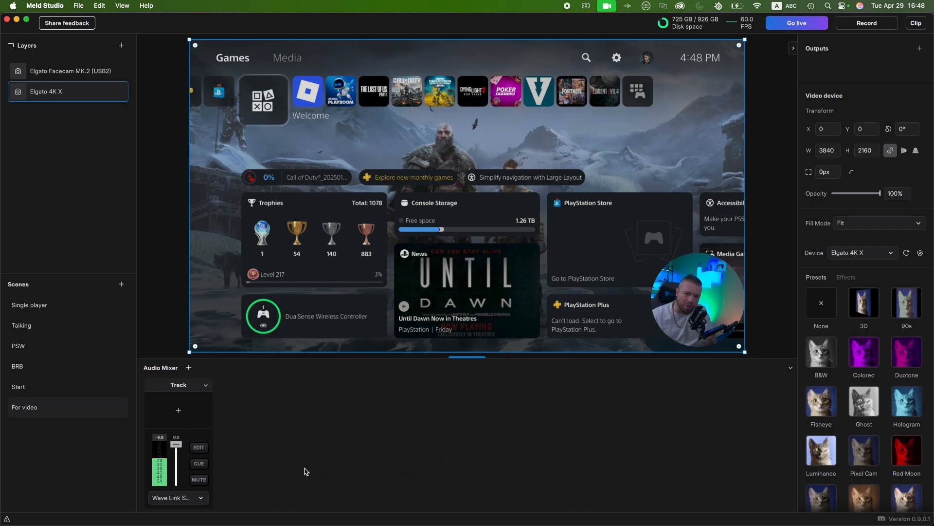
- Add a second audio track without a source to the mixer and delete it again
click(188, 369)
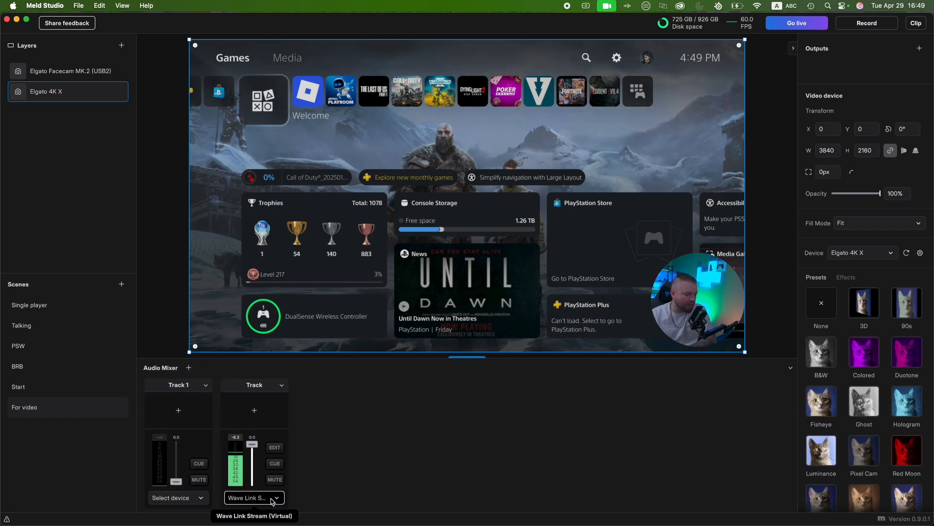
click(254, 497)
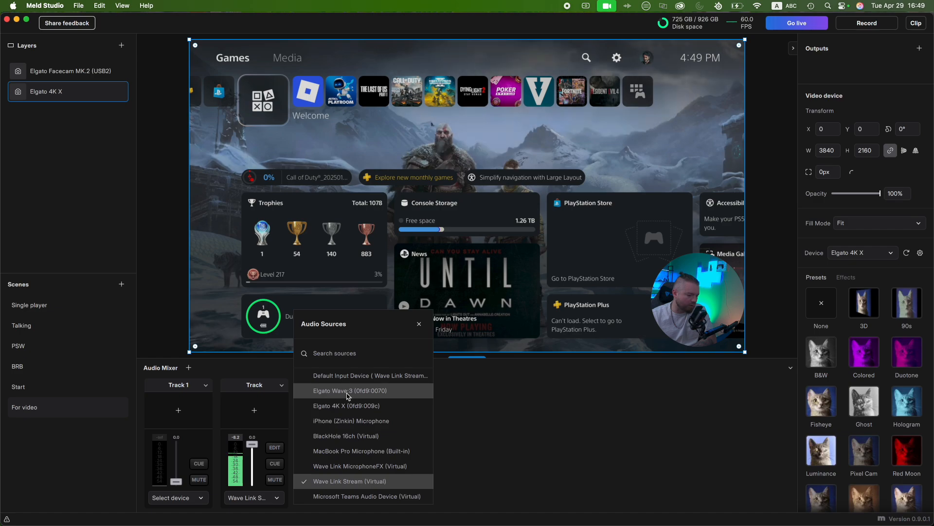
click(492, 447)
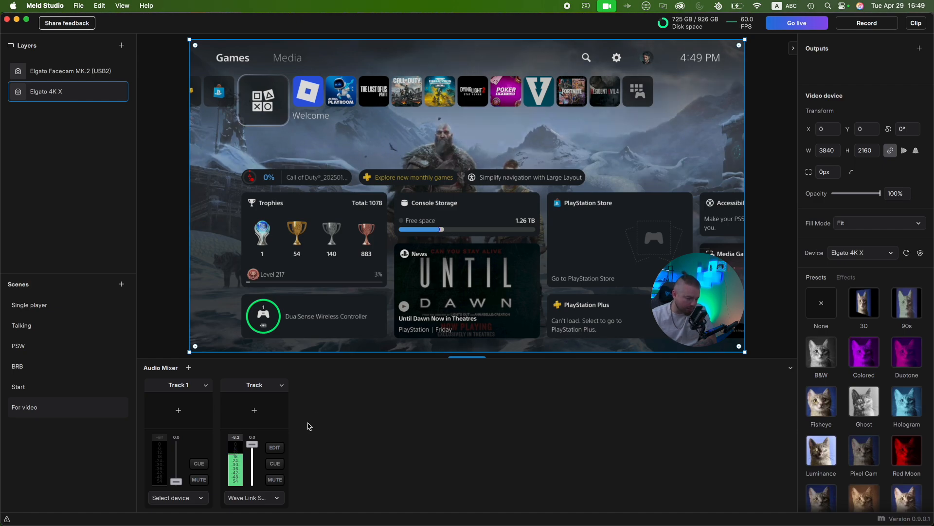
click(206, 385)
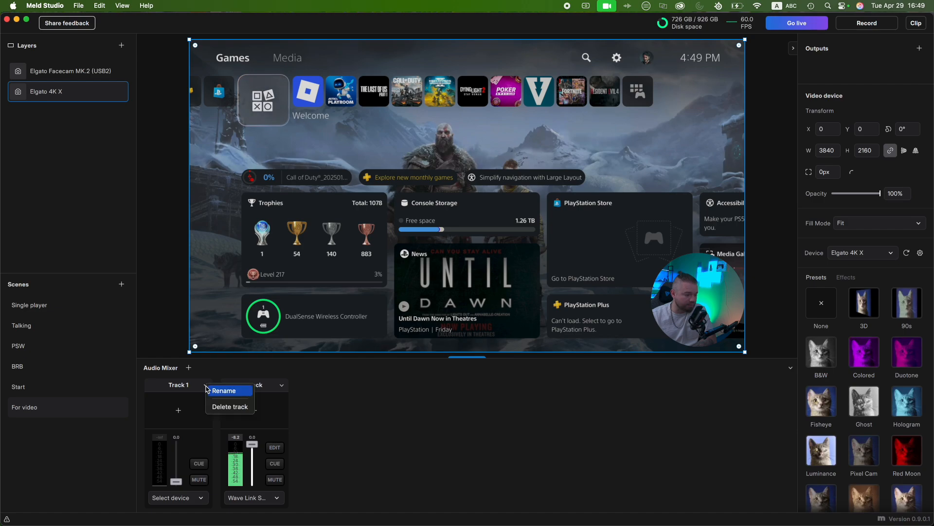
click(223, 408)
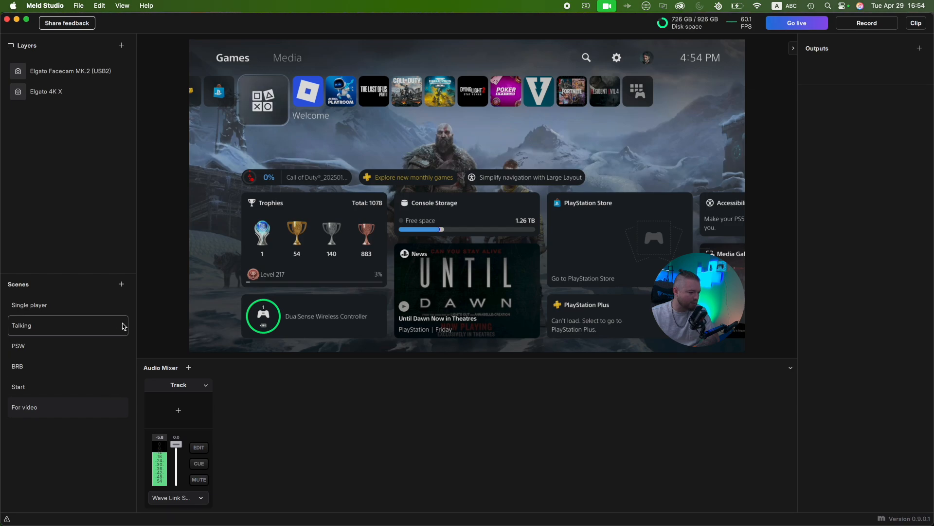
- Add a new scene named "Face cam"
click(121, 284)
click(30, 434)
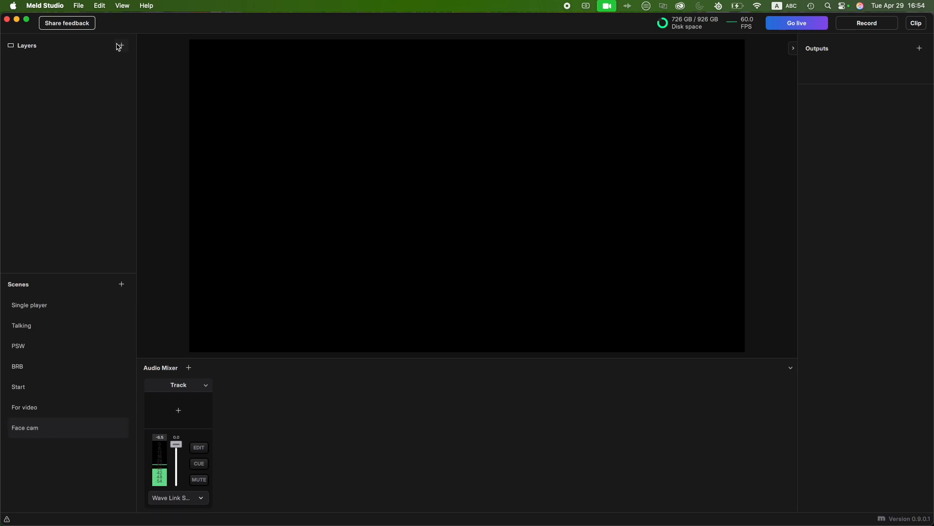
- Add a video device layer to the Face cam scene, fit it to the canvas, and select Elgato Facecam MK.2 (USB2) as its device
click(121, 45)
click(148, 64)
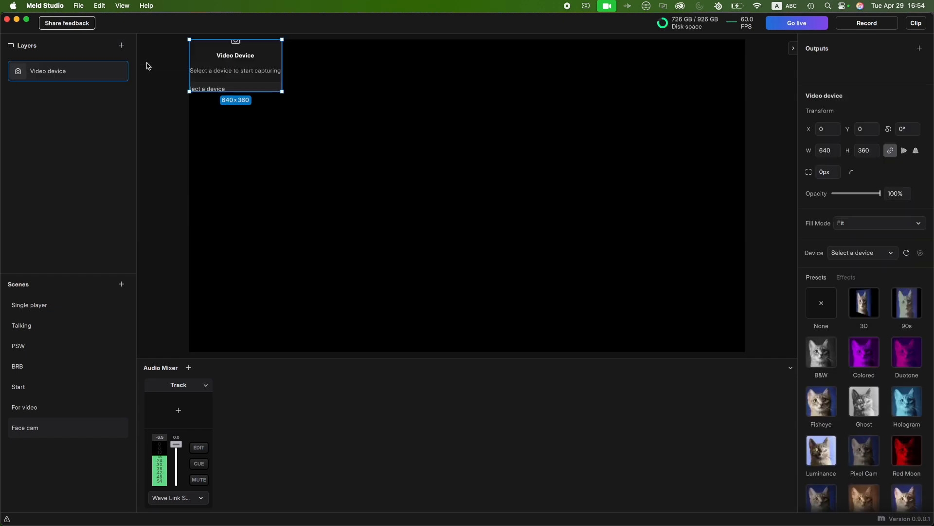
right_click(241, 69)
click(274, 200)
click(474, 219)
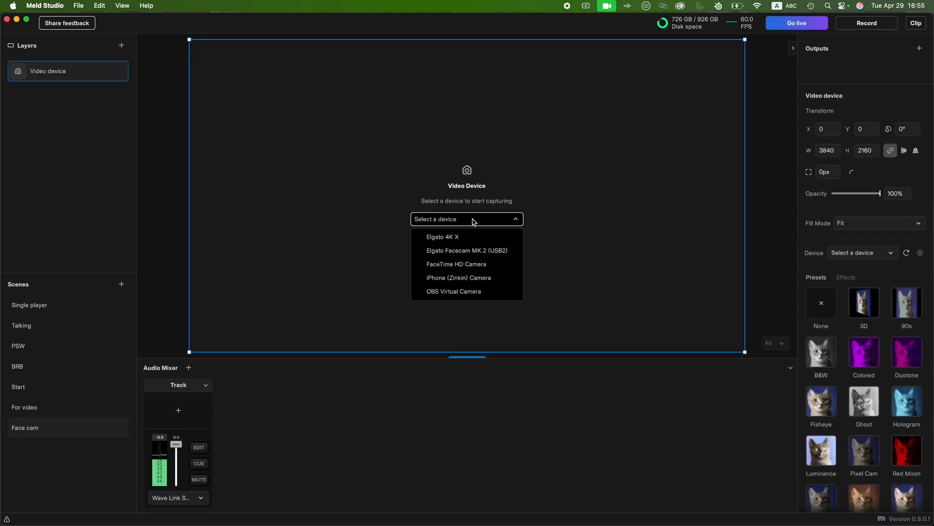
click(494, 255)
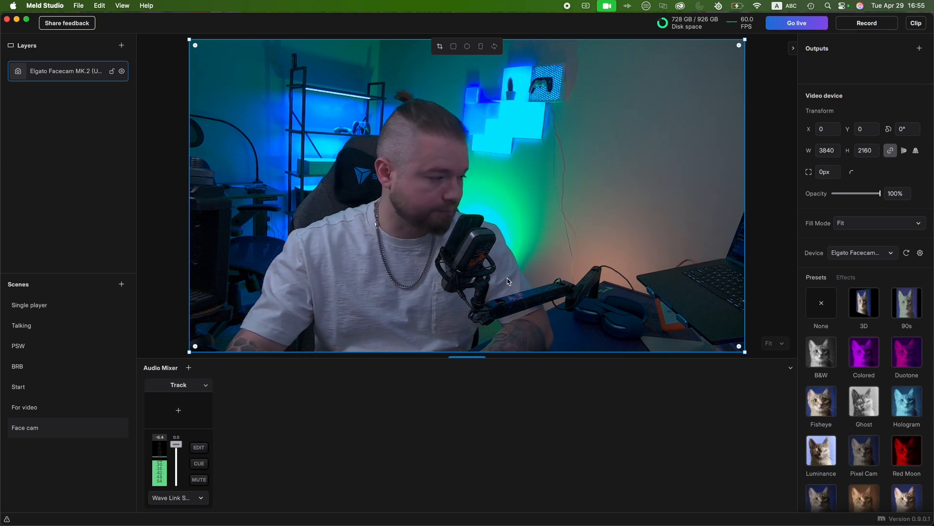
- Switch back to the For video scene
click(37, 411)
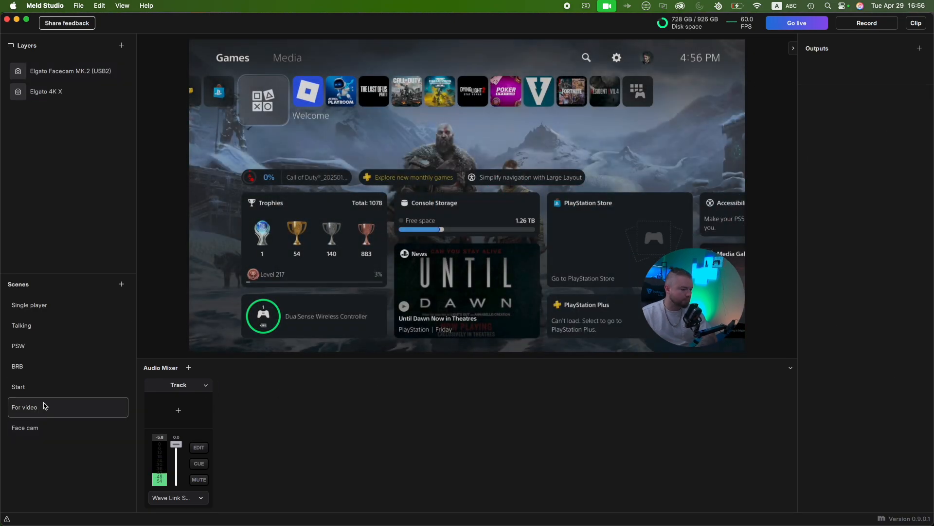
click(82, 349)
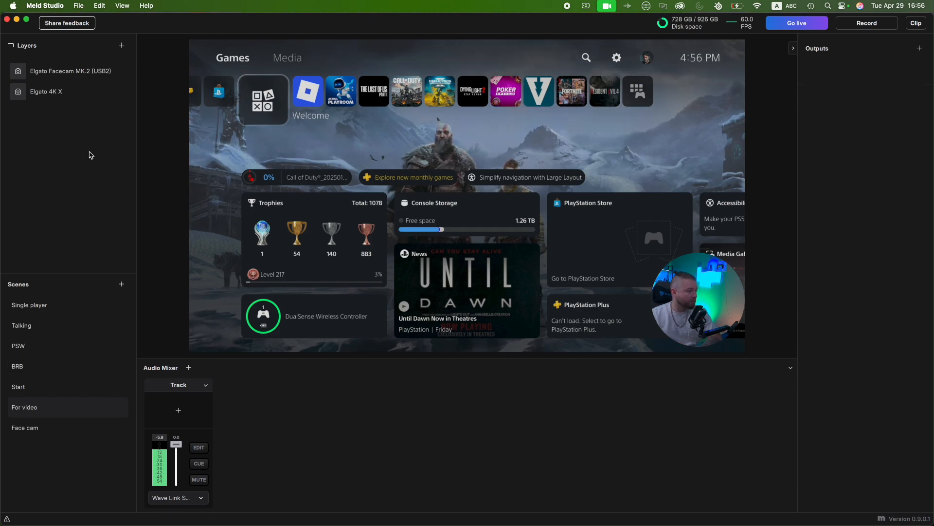
- Enable Multi Canvas in the general settings and widen the horizontal canvas preview beside the vertical one
click(48, 9)
click(68, 38)
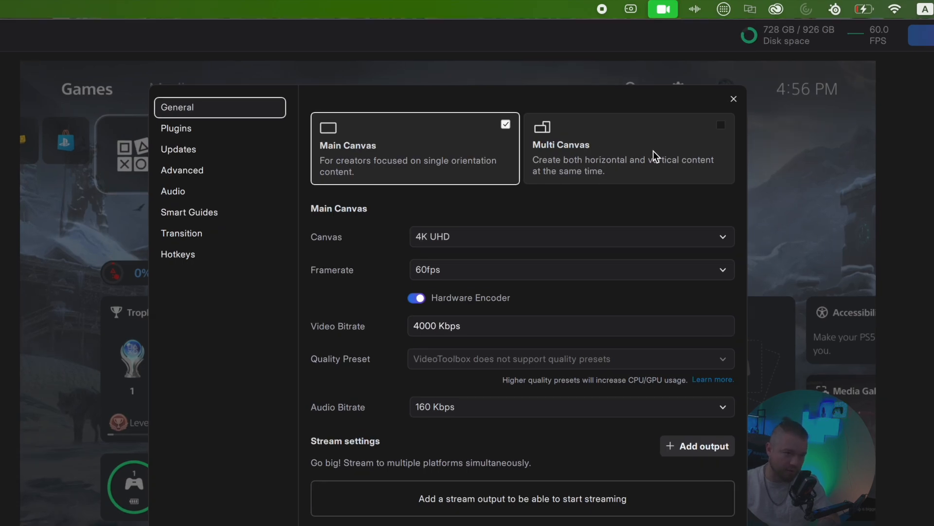
click(684, 146)
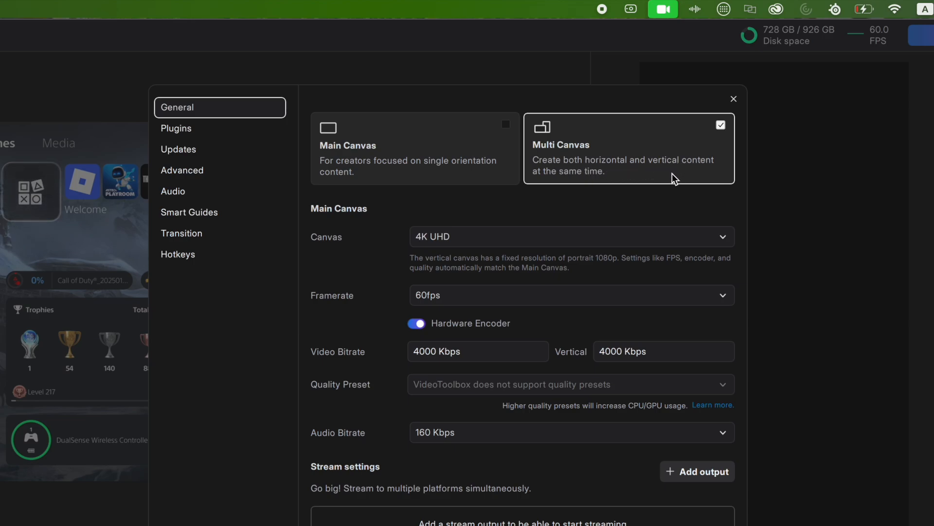
click(734, 101)
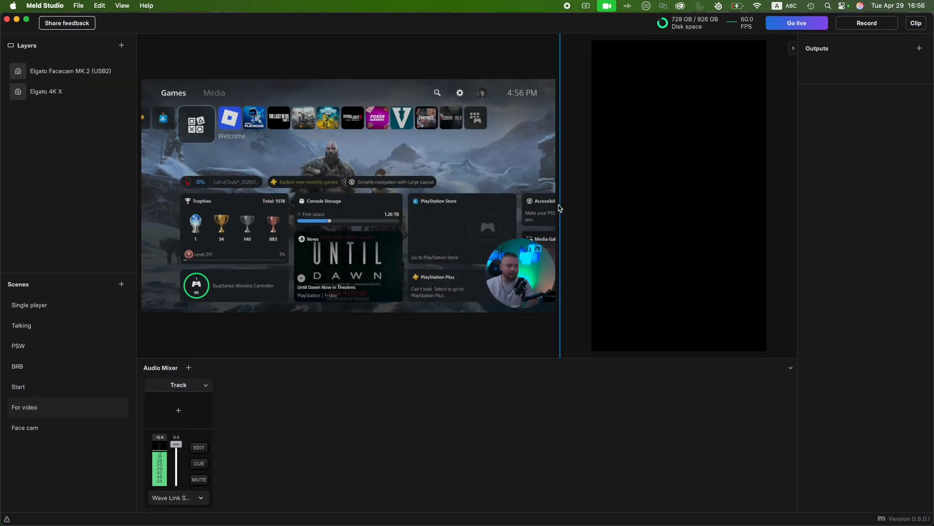
drag(559, 208, 604, 210)
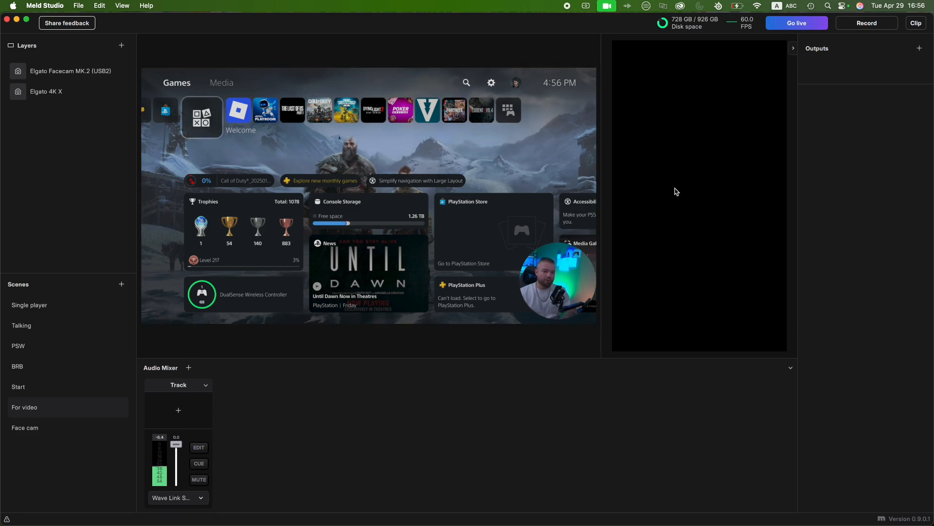
- Add a video device layer to the vertical canvas and select Elgato 4K X as its device
click(684, 174)
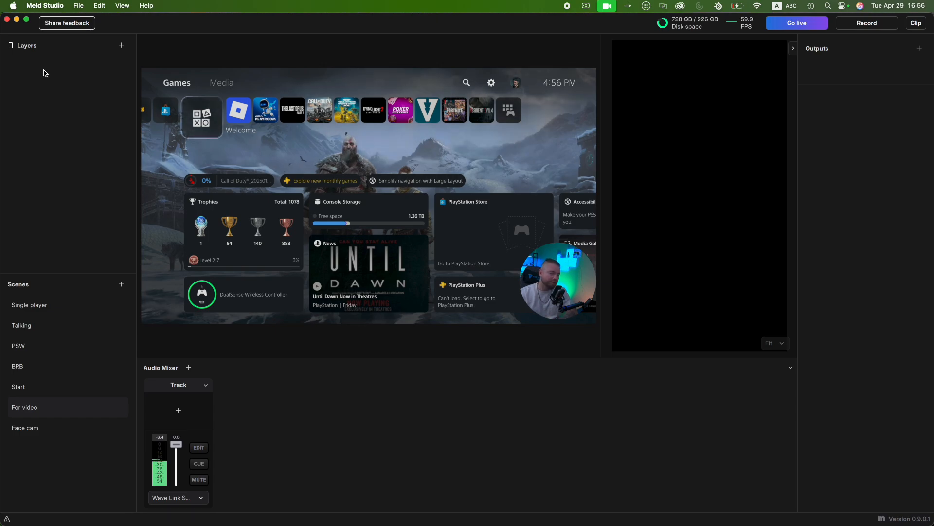
click(122, 46)
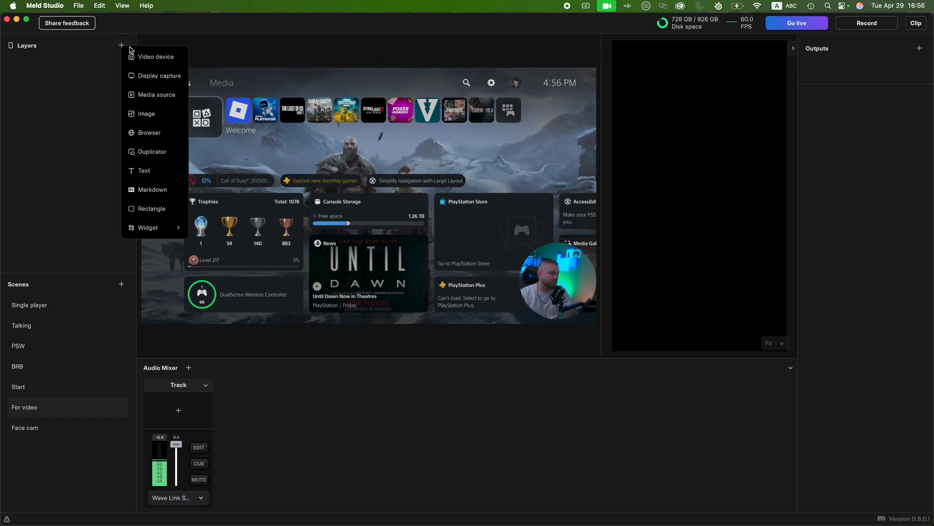
click(154, 57)
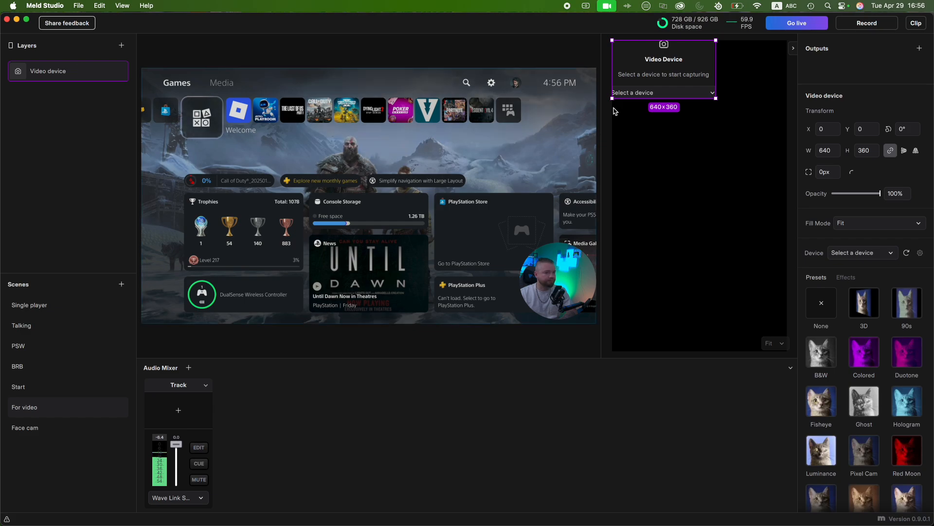
click(691, 93)
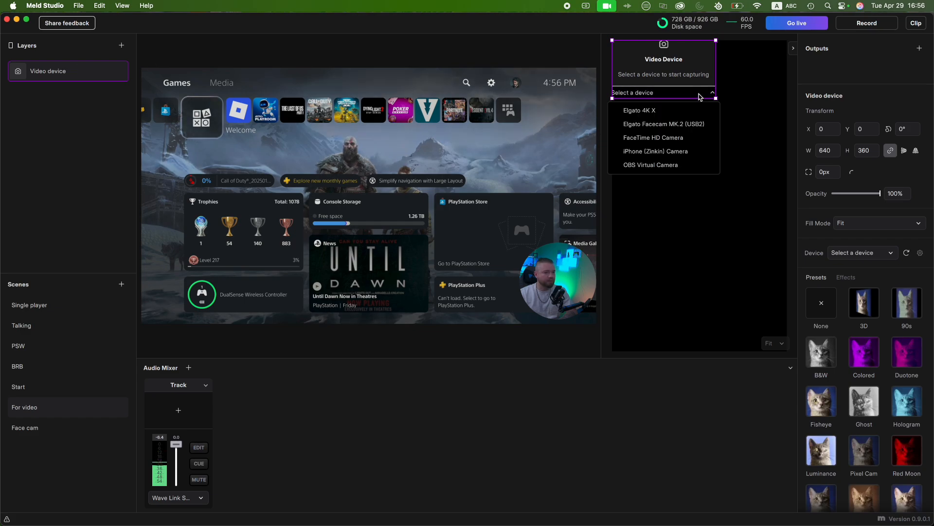
click(653, 111)
- Enlarge the Elgato 4K X layer to about 1620 × 911 and position it over the lower part of the vertical canvas
drag(714, 88, 652, 317)
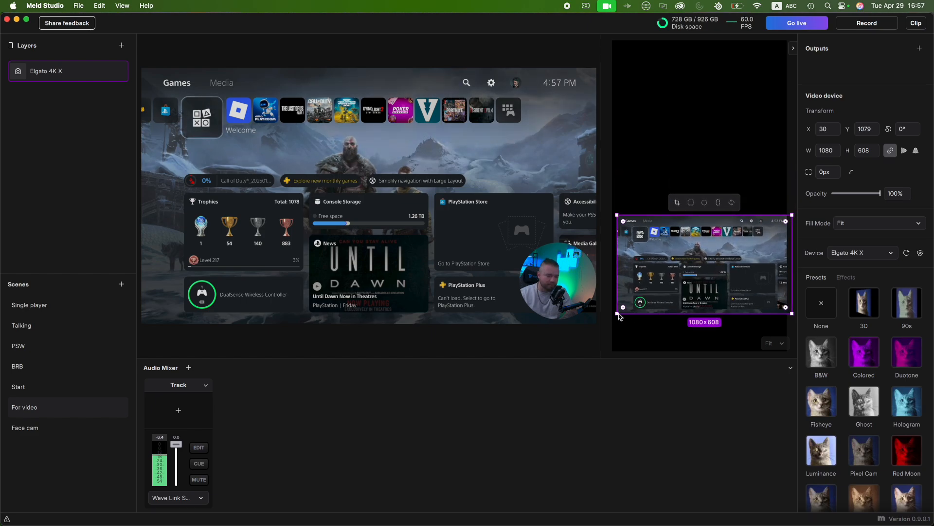
drag(618, 317, 578, 367)
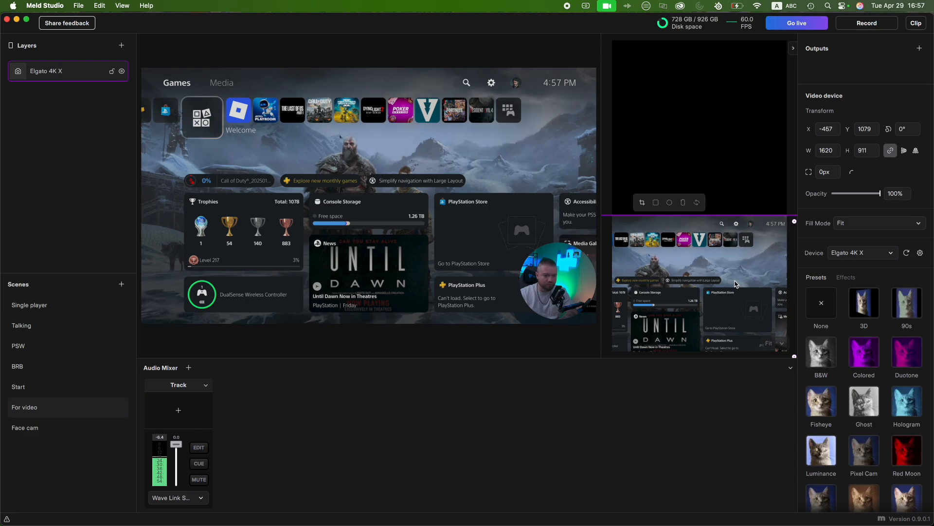
drag(744, 284, 748, 286)
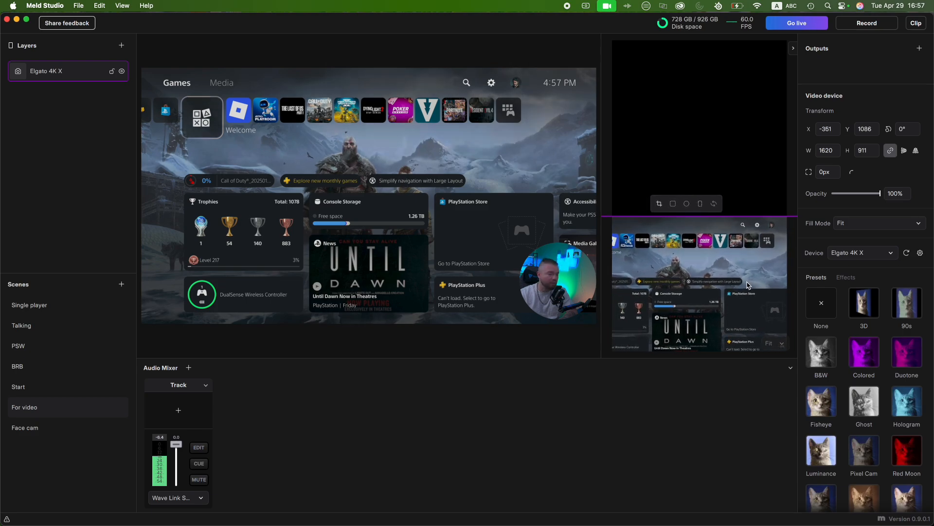
- Add a second video device layer to the vertical canvas, widen it to the canvas width, and select Elgato Facecam MK.2 (USB2)
click(128, 47)
click(157, 58)
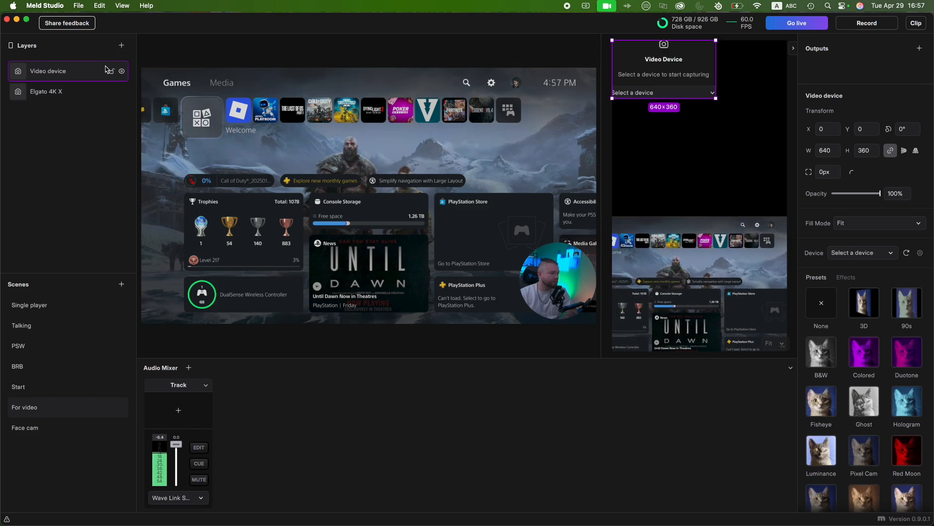
drag(716, 99, 798, 161)
click(719, 124)
click(723, 155)
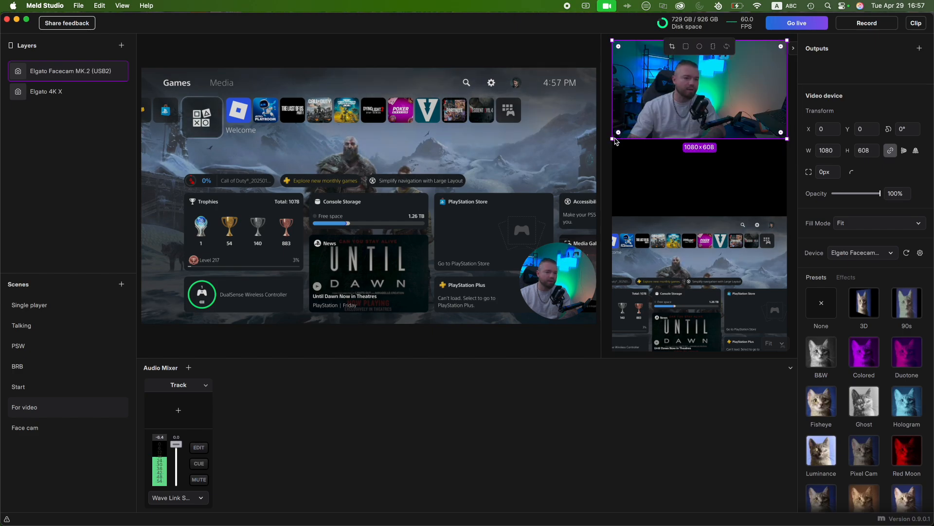
- Enlarge the Facecam layer to about 1516 × 853 and position it so the webcam picture fills the upper part of the vertical canvas
mouse_move(613, 141)
mouse_down()
mouse_move(614, 170)
mouse_move(618, 148)
mouse_move(620, 157)
mouse_up()
drag(649, 129, 685, 130)
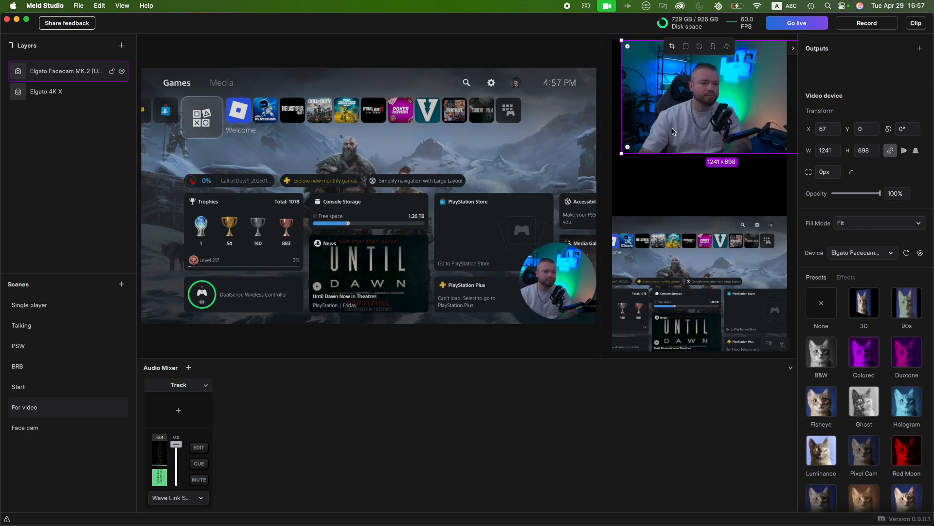
drag(622, 154, 578, 179)
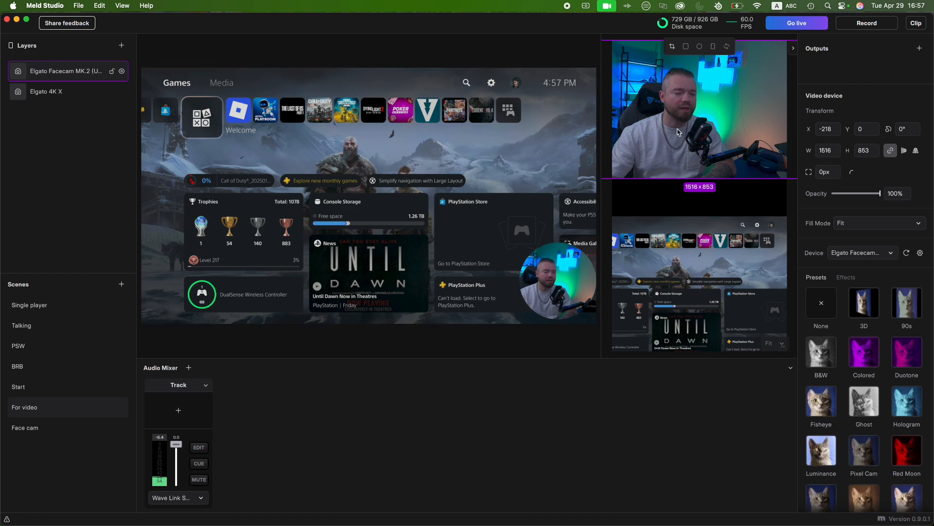
drag(678, 129, 679, 109)
- Enlarge the Elgato 4K X layer to about 2034 × 1144 and center it below the webcam picture on the vertical canvas
double_click(695, 220)
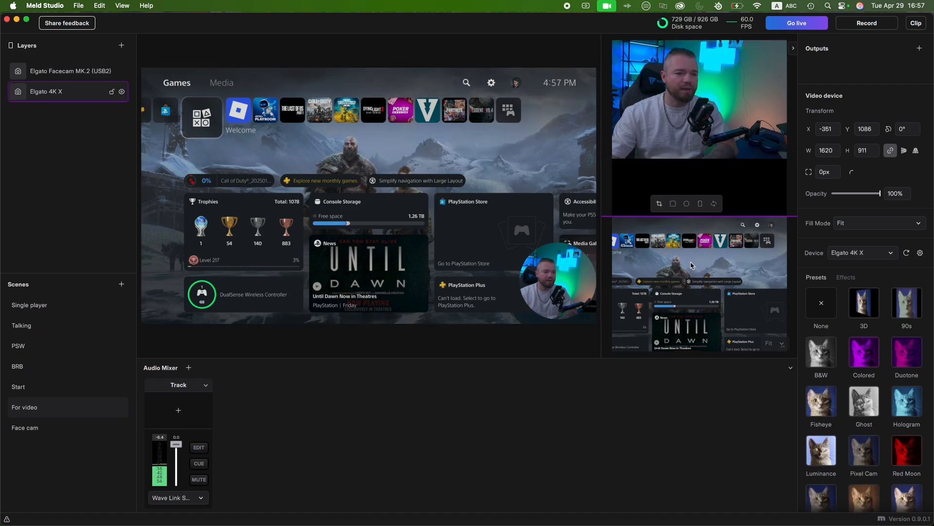
drag(694, 221, 694, 213)
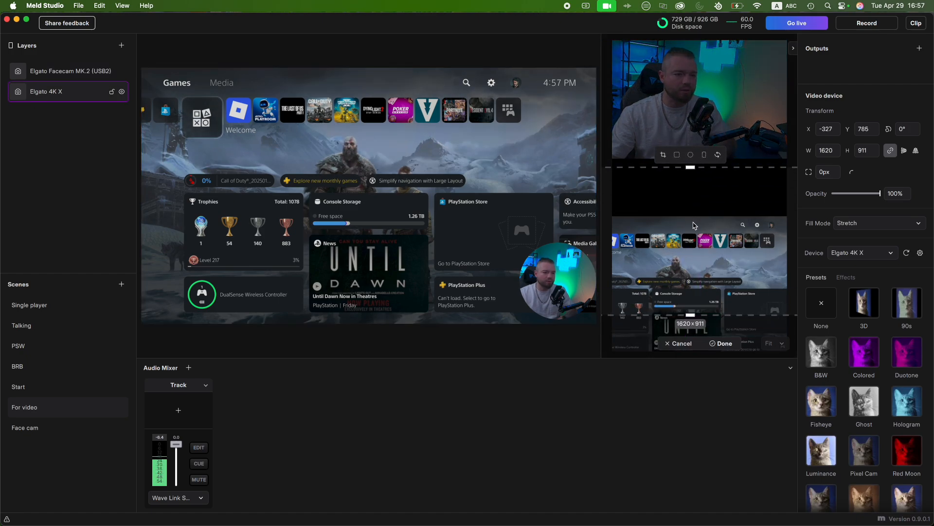
key(Escape)
drag(677, 276, 679, 227)
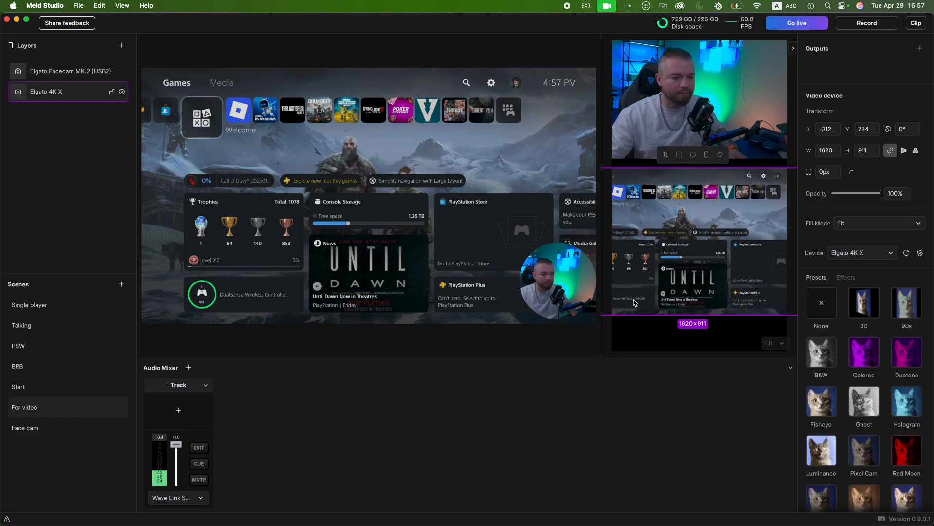
drag(633, 287, 716, 290)
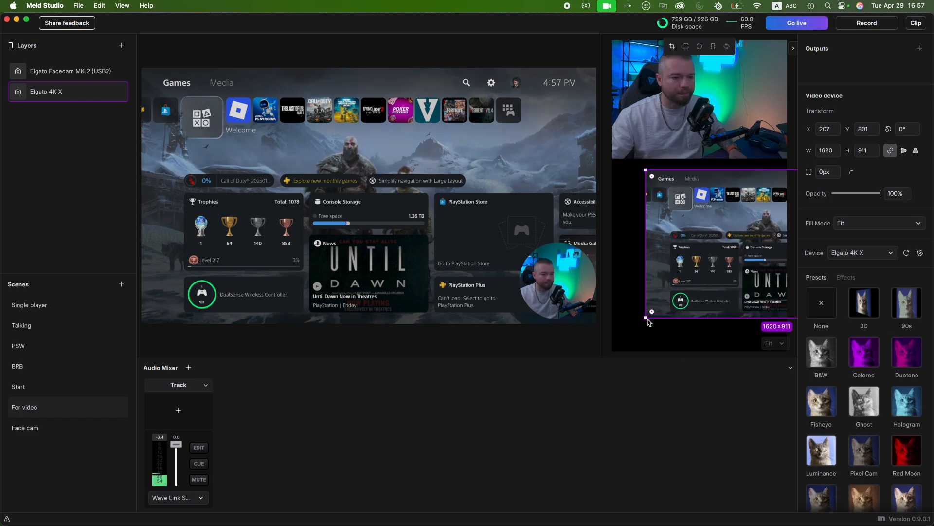
drag(644, 320, 577, 358)
drag(734, 286, 681, 285)
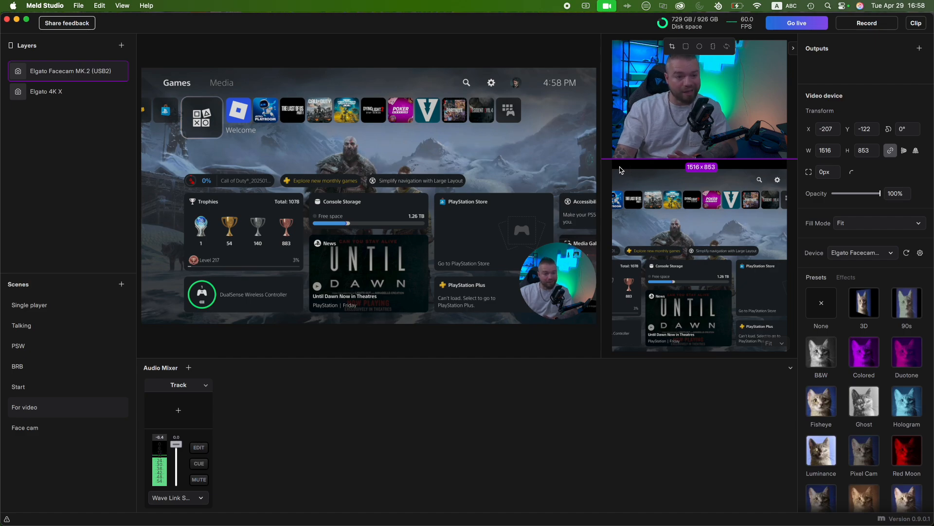
- Add the Twitch_ozzy.webp image across the seam between webcam and gameplay, and move the Elgato 4K X layer up slightly beneath it
click(122, 45)
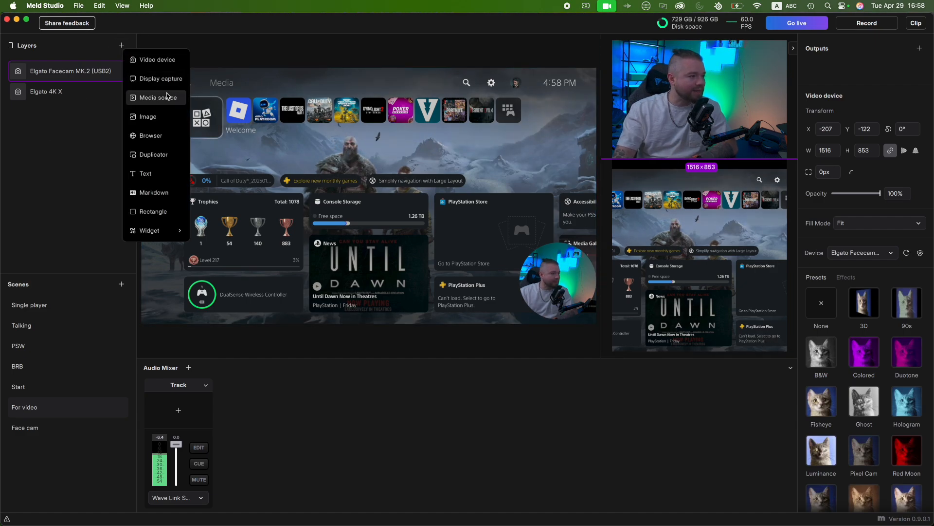
click(147, 117)
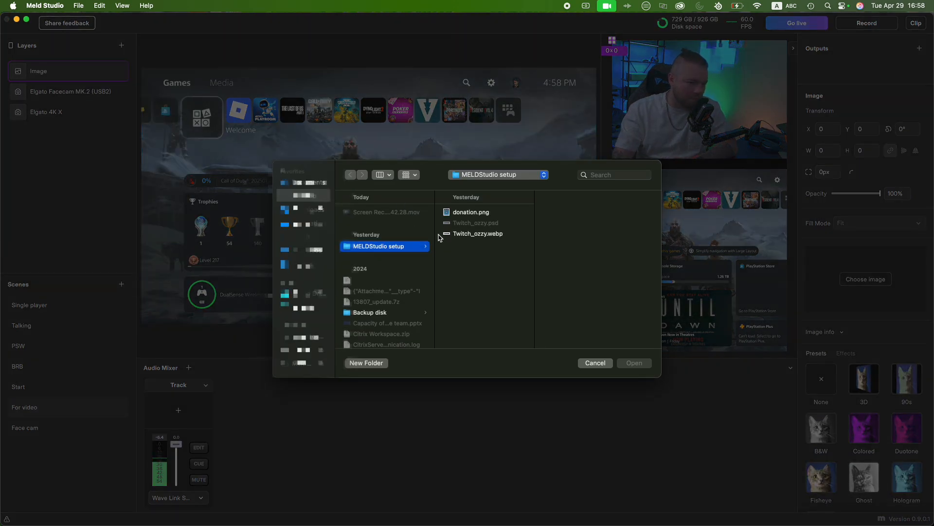
click(466, 234)
click(635, 364)
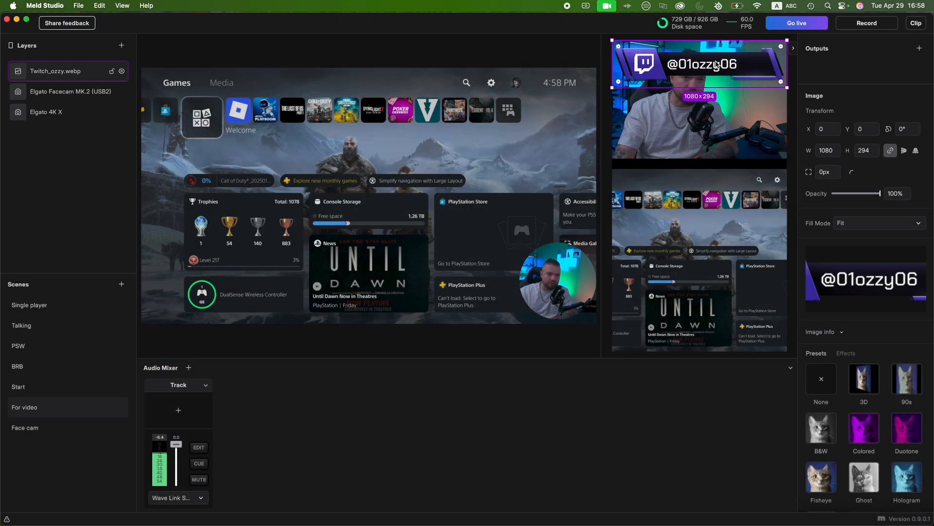
drag(716, 63, 716, 164)
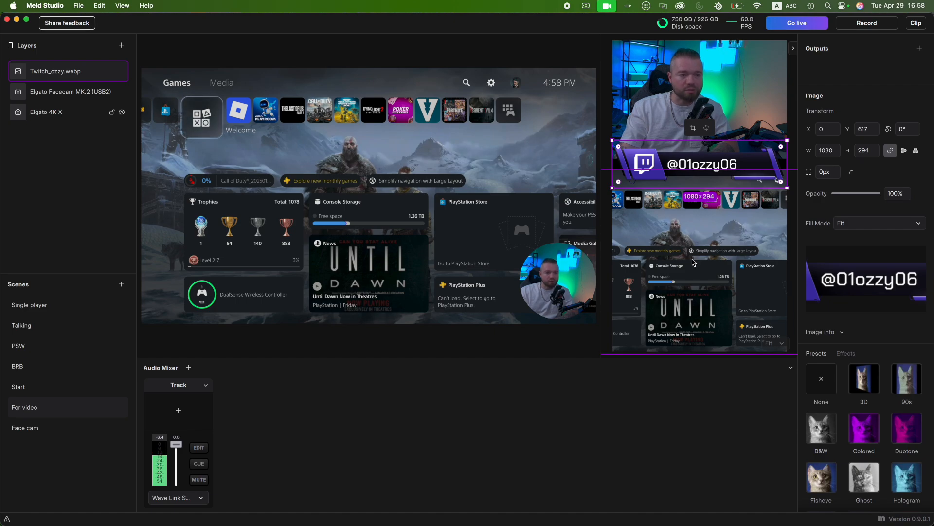
drag(692, 255, 691, 253)
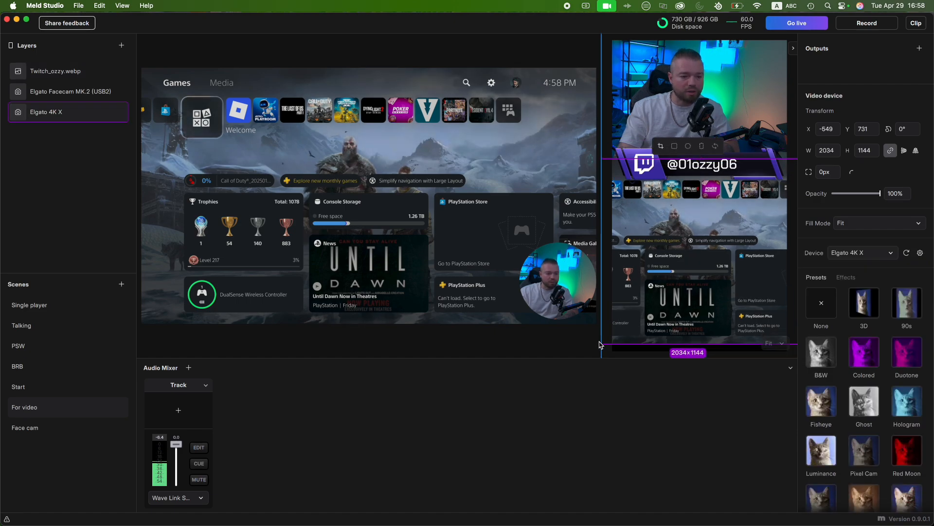
click(731, 132)
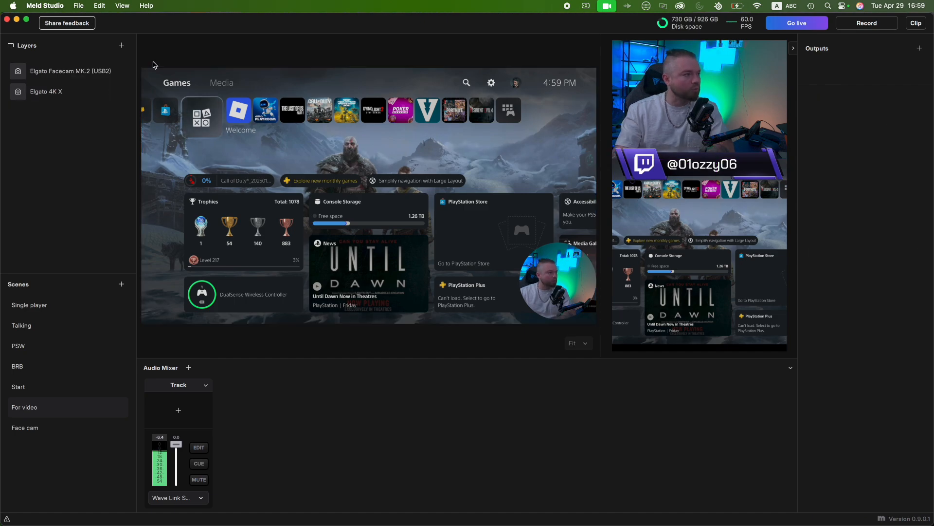
- Open the Clip Output settings and review the available clip lengths and file formats
click(45, 5)
click(62, 37)
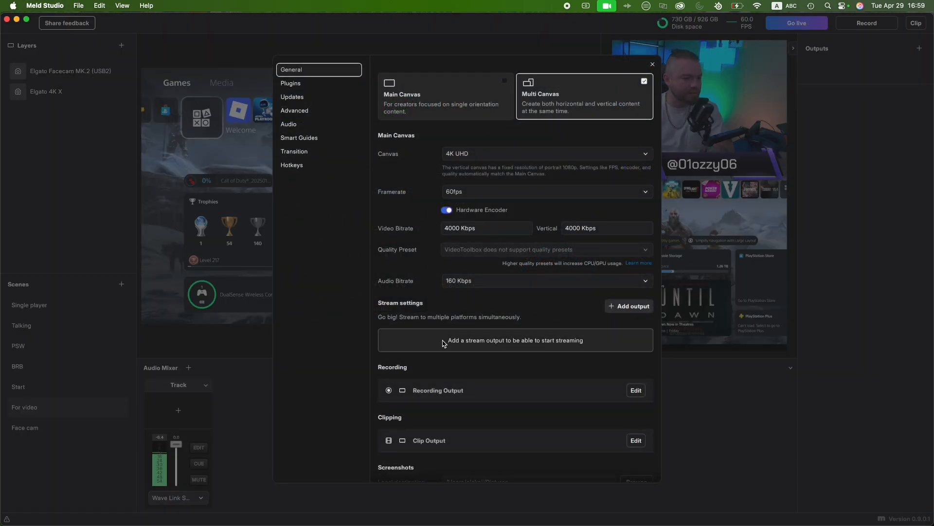
scroll(444, 344, down, 2)
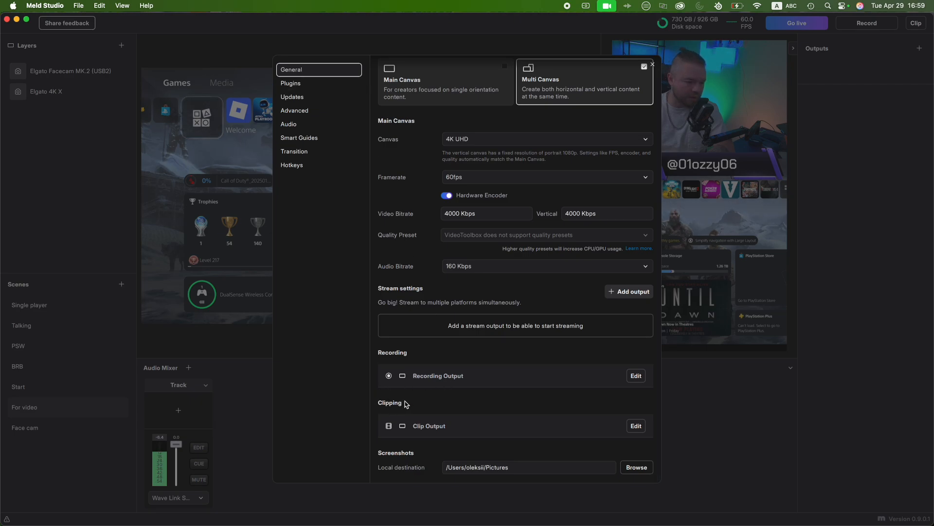
click(636, 426)
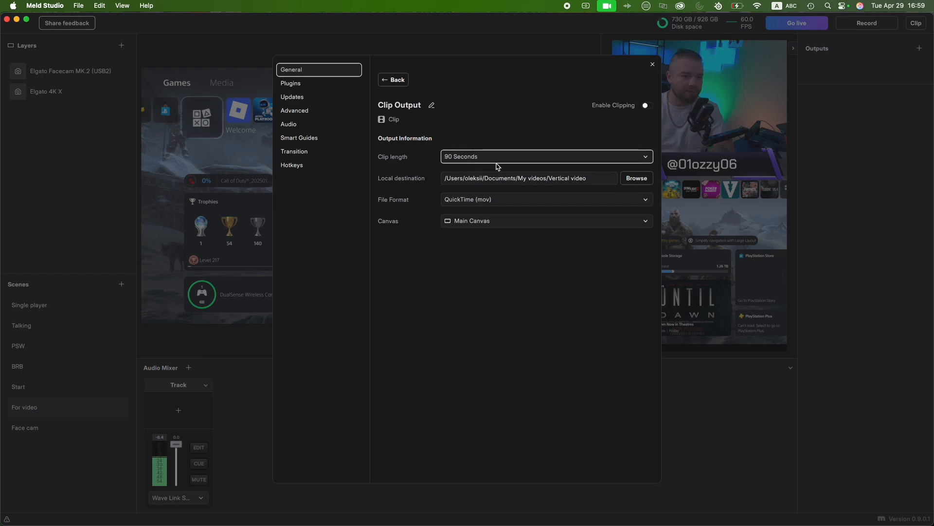
click(514, 161)
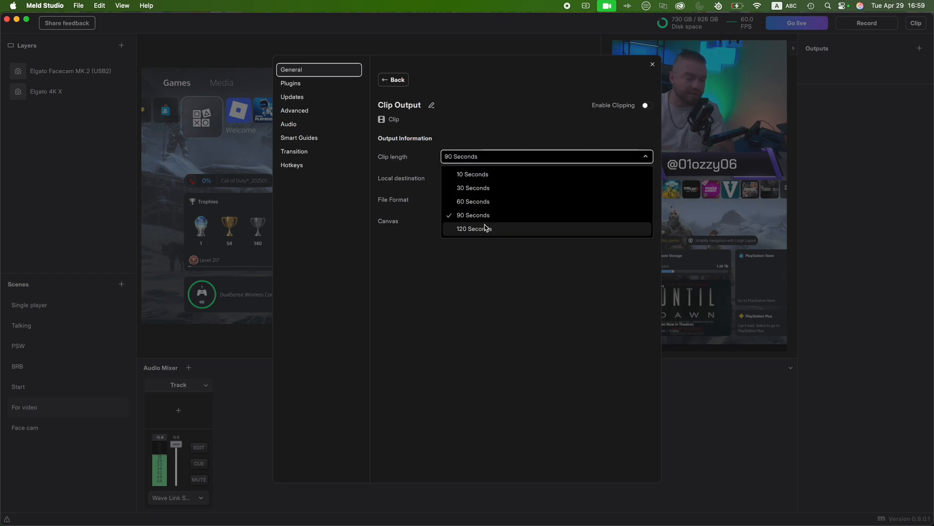
click(494, 300)
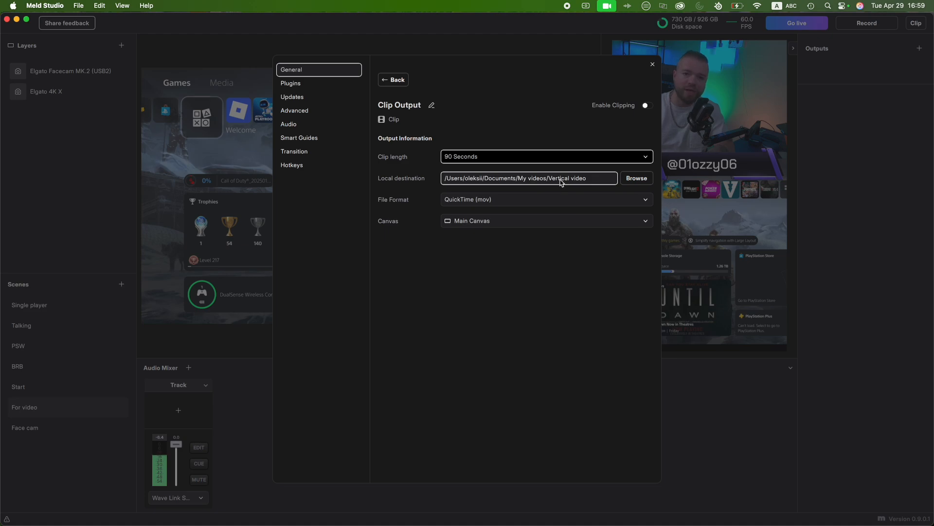
click(502, 200)
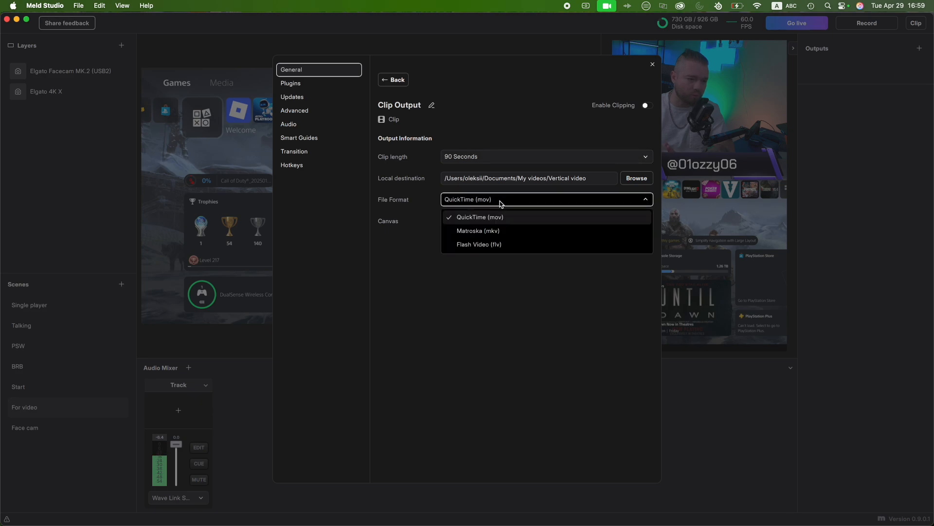
click(398, 218)
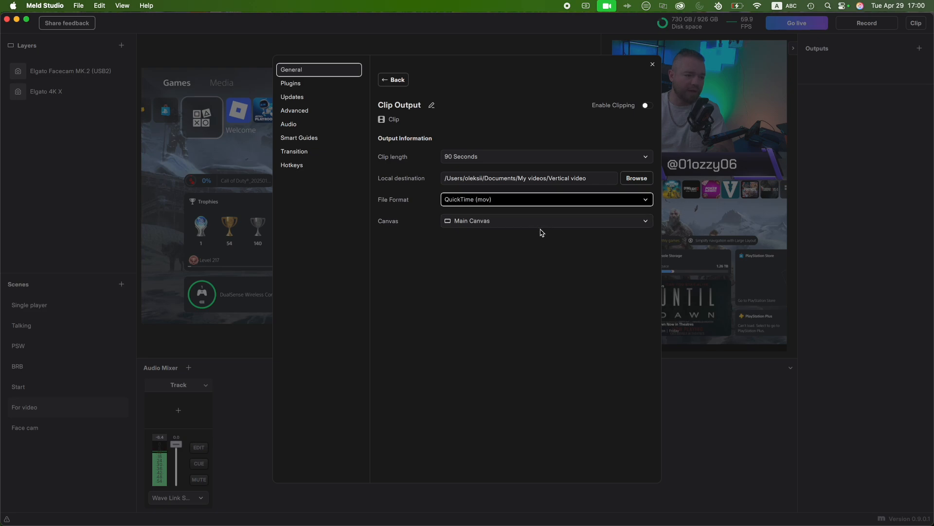
- Set the clip output's canvas to Vertical Canvas, enable clipping, save the changes, and close the settings
click(502, 224)
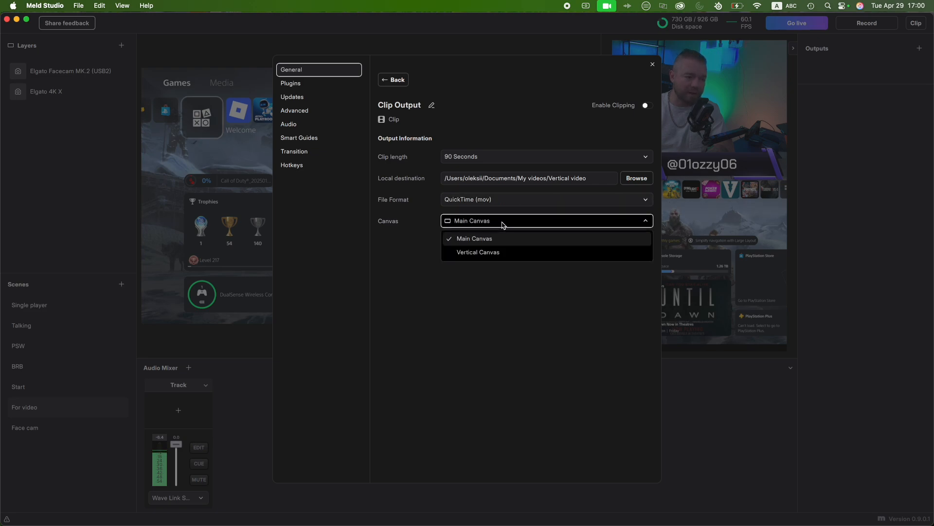
click(503, 252)
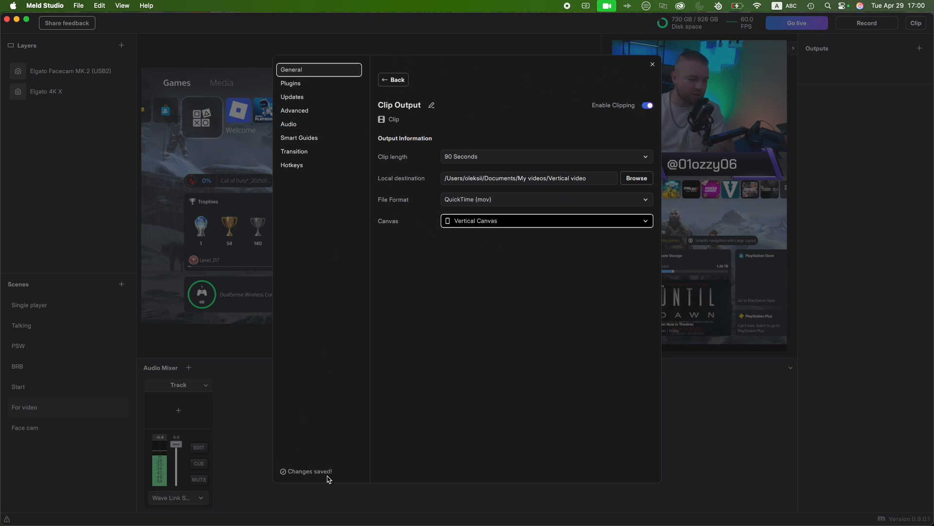
click(394, 82)
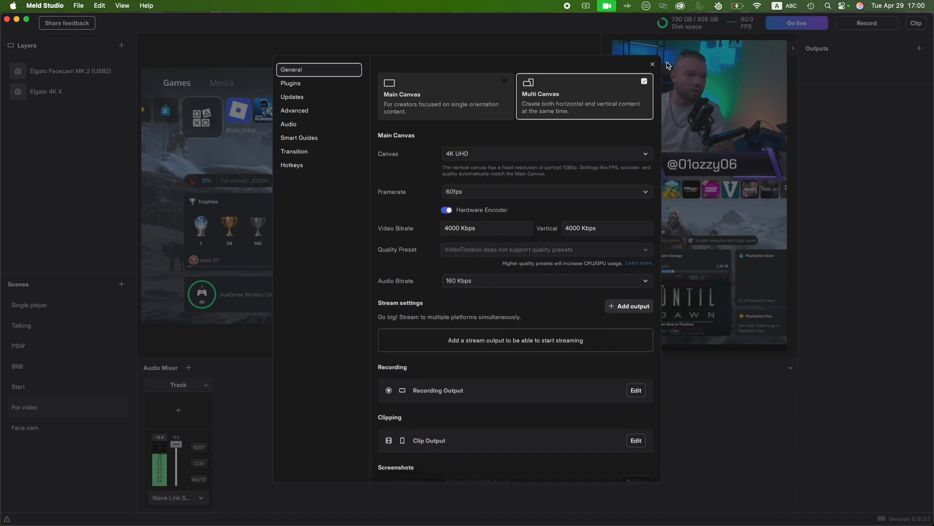
click(654, 65)
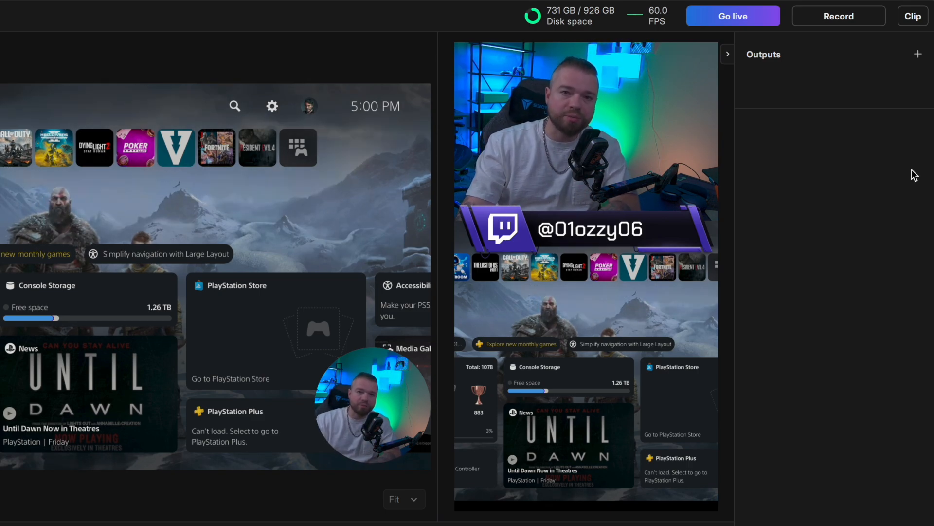
- Capture a clip of the vertical canvas and play the saved .mov file in QuickTime Player
click(912, 17)
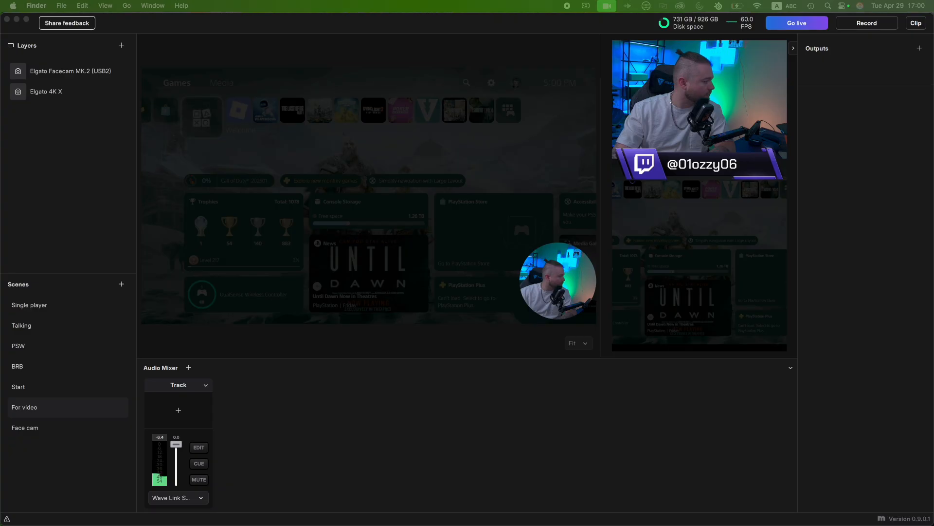
drag(362, 15, 460, 3)
click(466, 425)
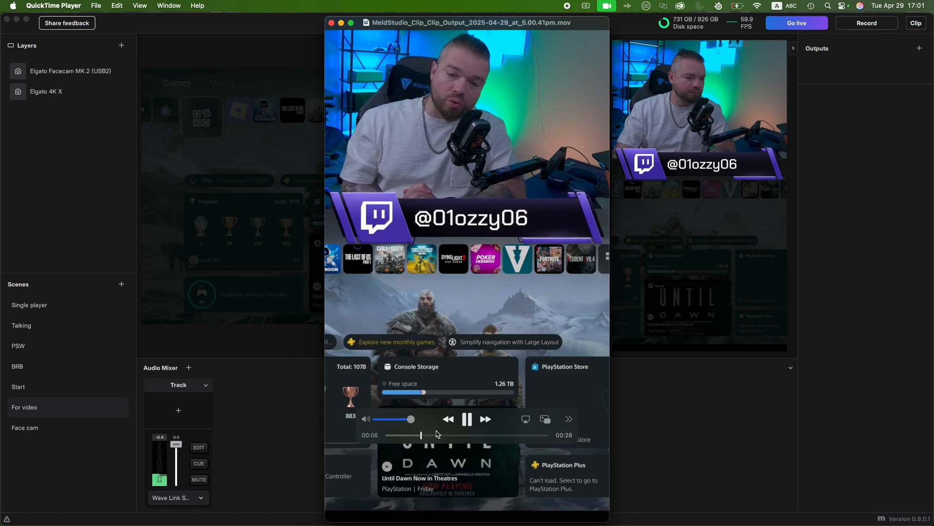
- Pause the clip and close its playback window, and select the Elgato 4K X layer on Meld Studio's horizontal canvas
click(467, 419)
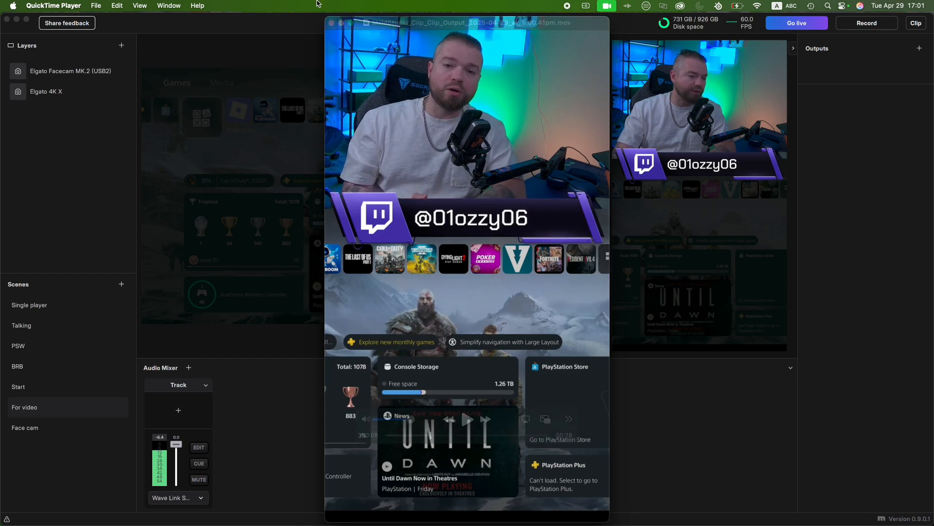
click(331, 22)
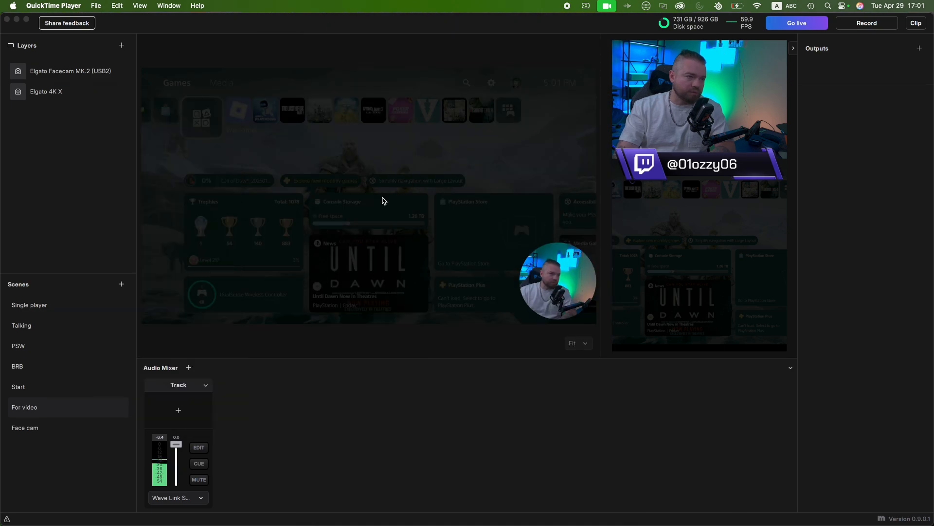
click(371, 259)
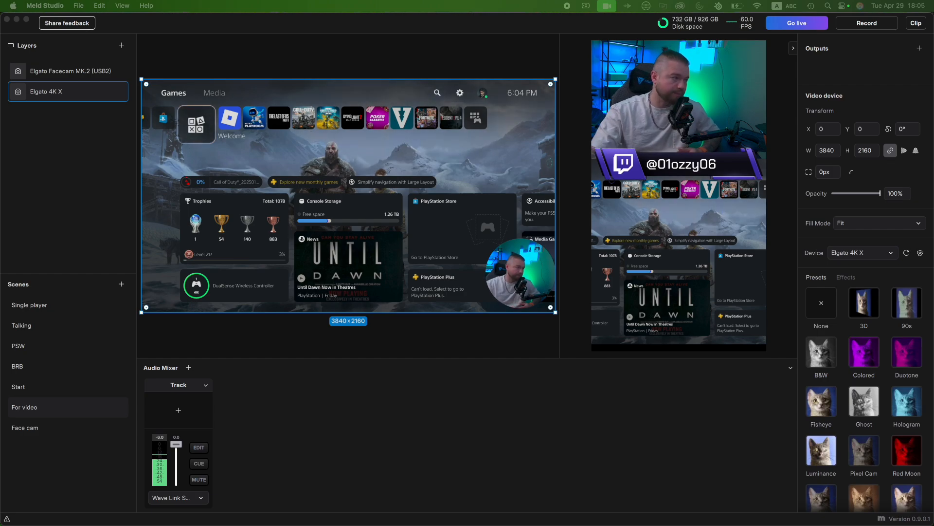
- Add a Twitch stream output in the general settings
click(45, 5)
click(47, 37)
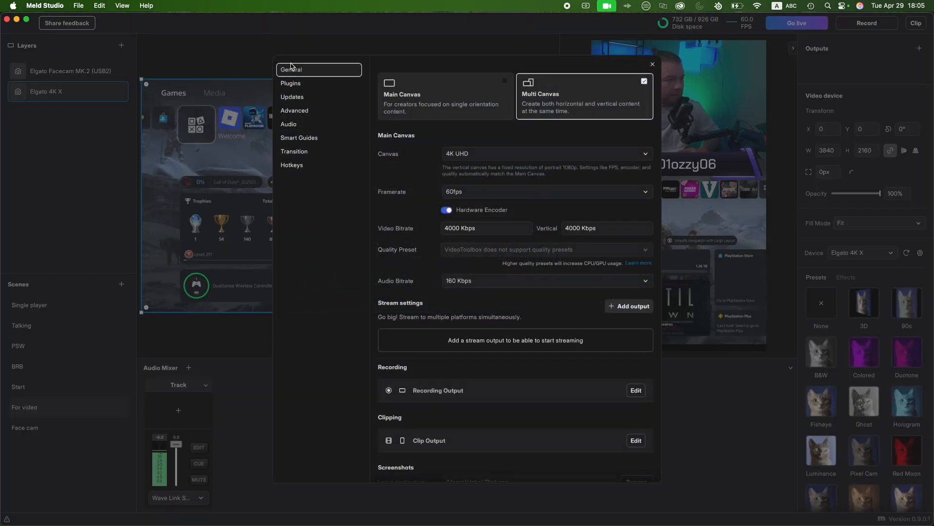
scroll(385, 242, down, 2)
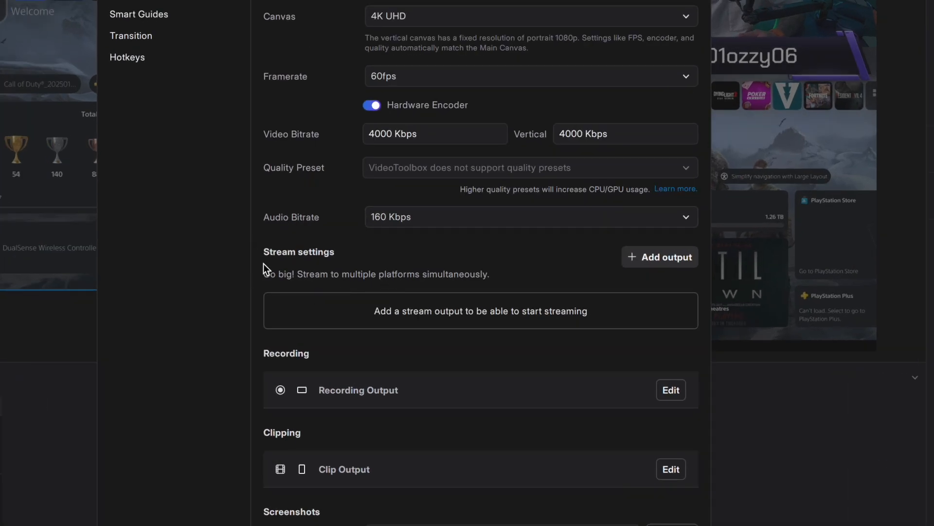
click(647, 259)
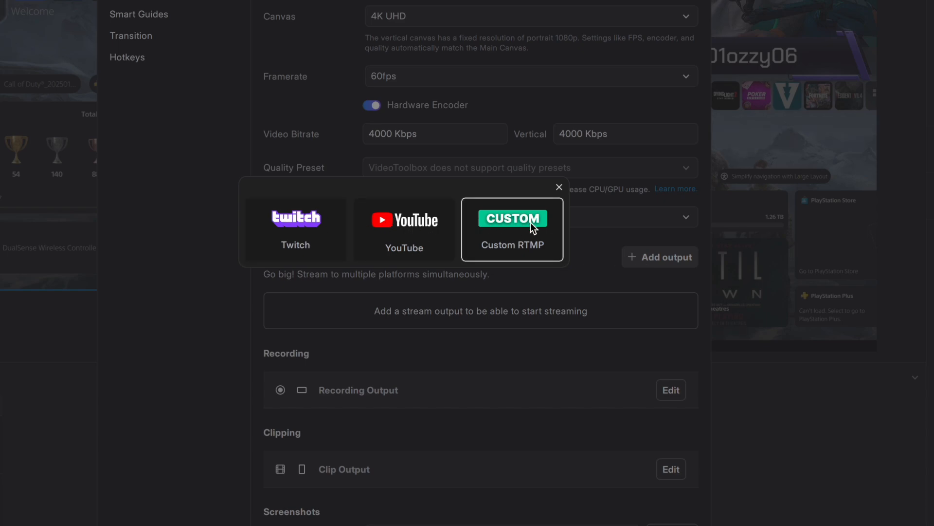
click(297, 224)
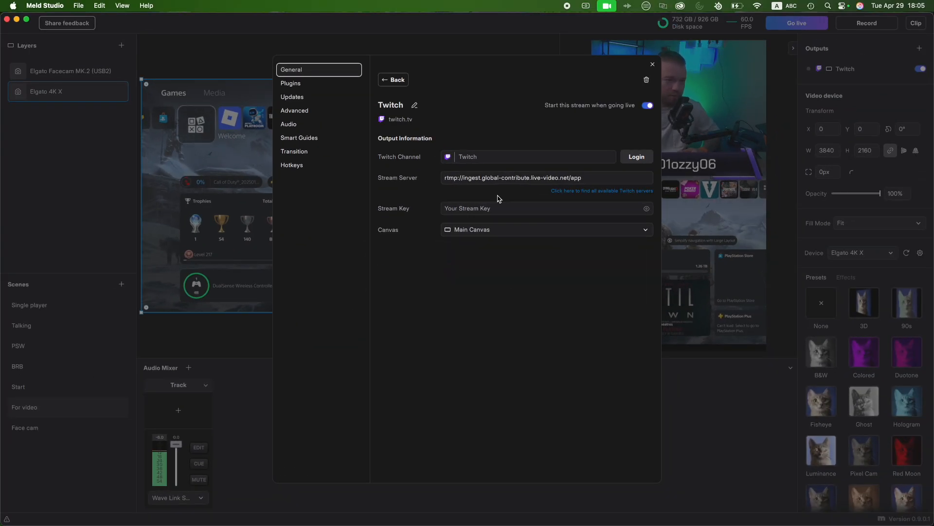
click(480, 177)
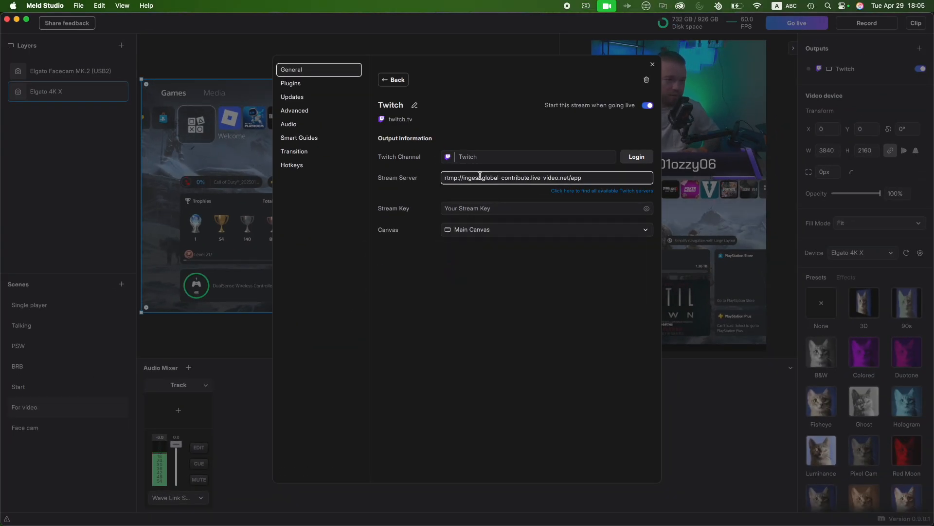
- Log in to the Twitch channel, authorize Meld Studio Integration in the browser, and allow the site to open Meld Studio
click(637, 156)
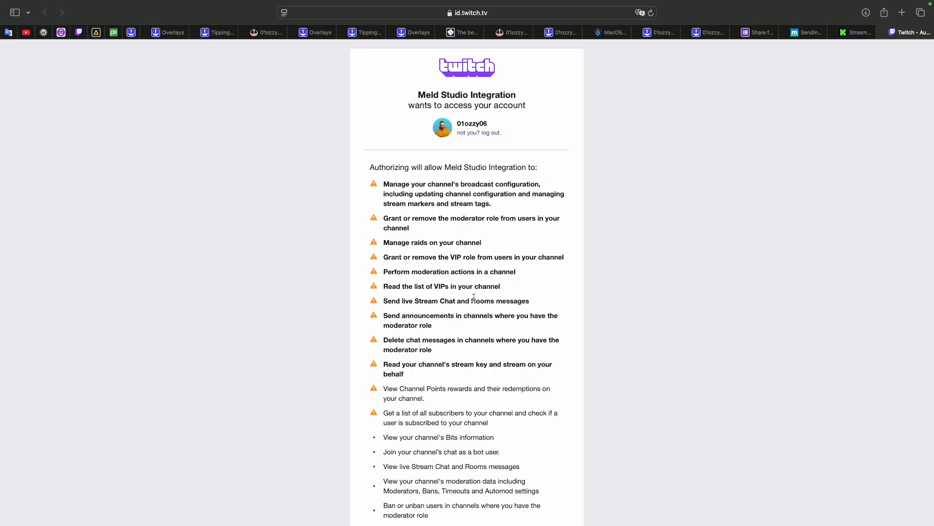
scroll(473, 296, down, 5)
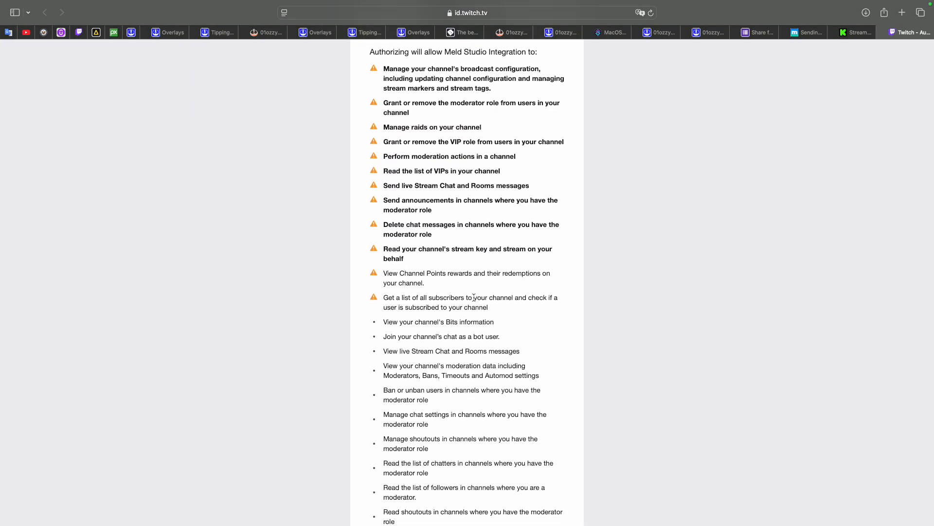
scroll(473, 296, down, 10)
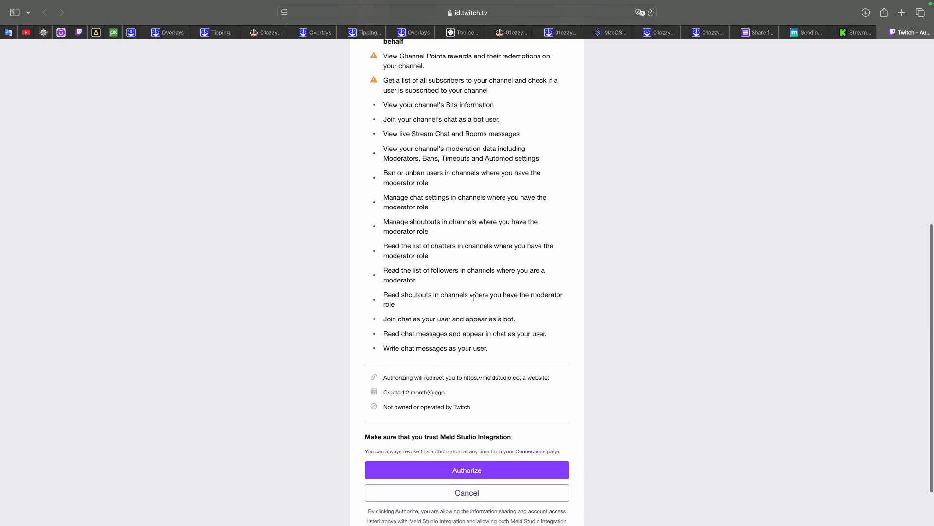
click(466, 452)
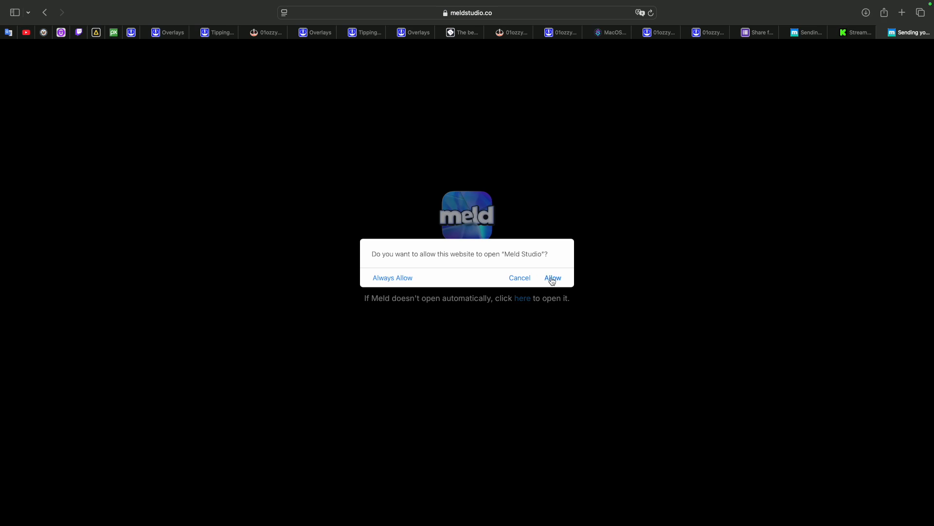
click(553, 278)
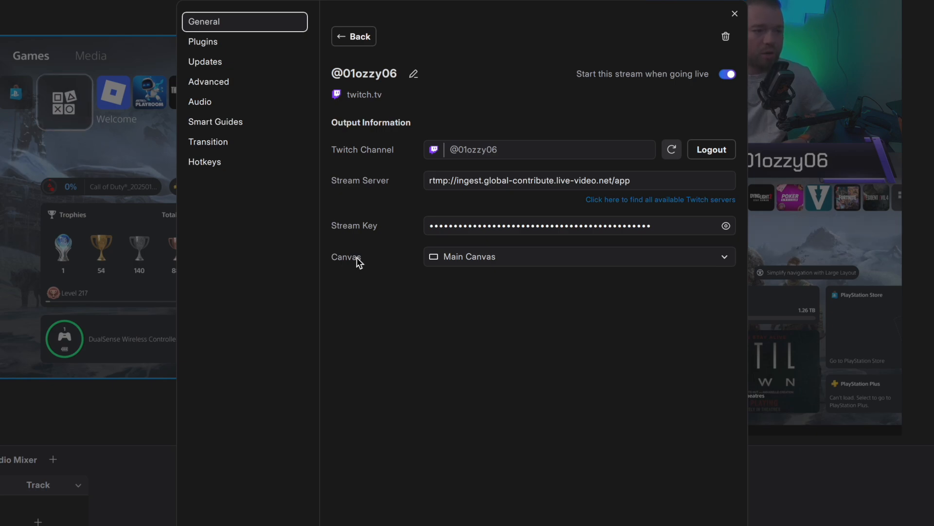
- Choose Main Canvas for the Twitch output, save the changes, and return to the general settings
click(437, 253)
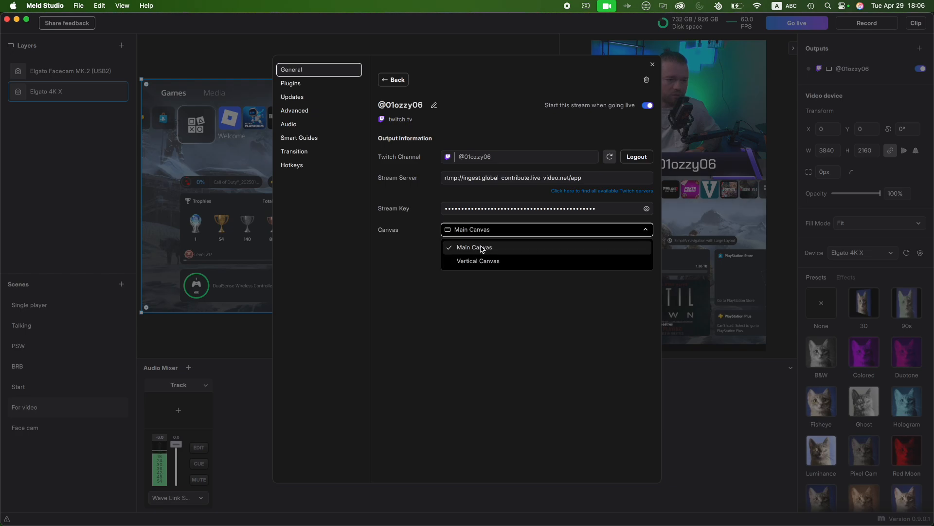
click(480, 248)
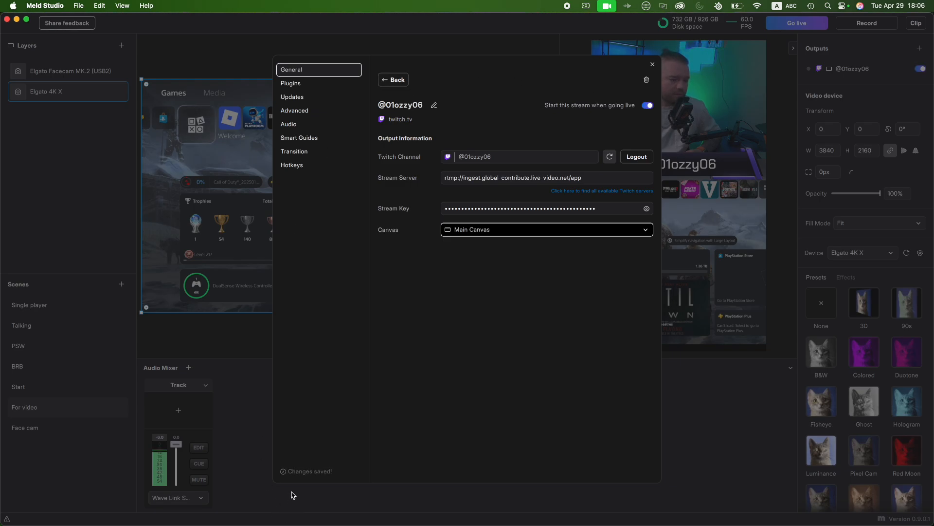
click(393, 80)
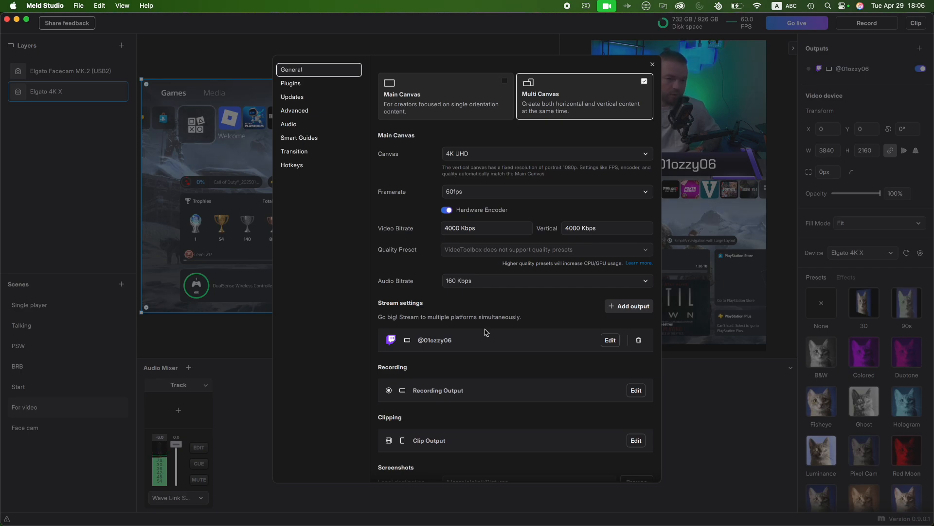
- Add a Custom RTMP stream output, and open the Stream URL and Key settings on kick.com in the browser
click(606, 307)
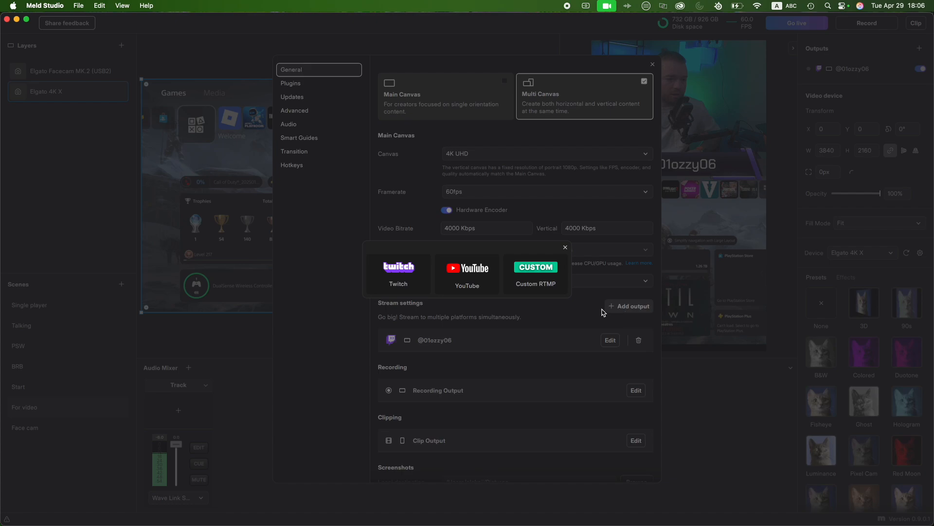
click(532, 279)
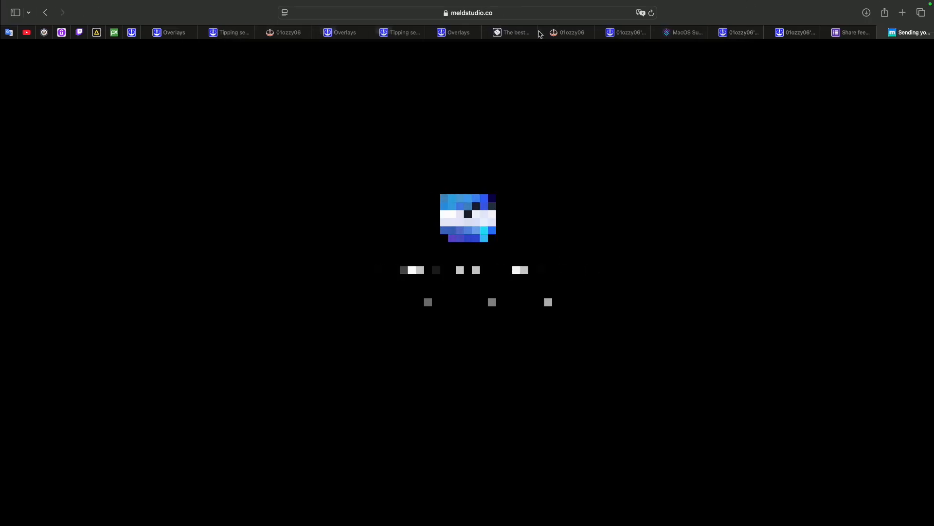
click(511, 13)
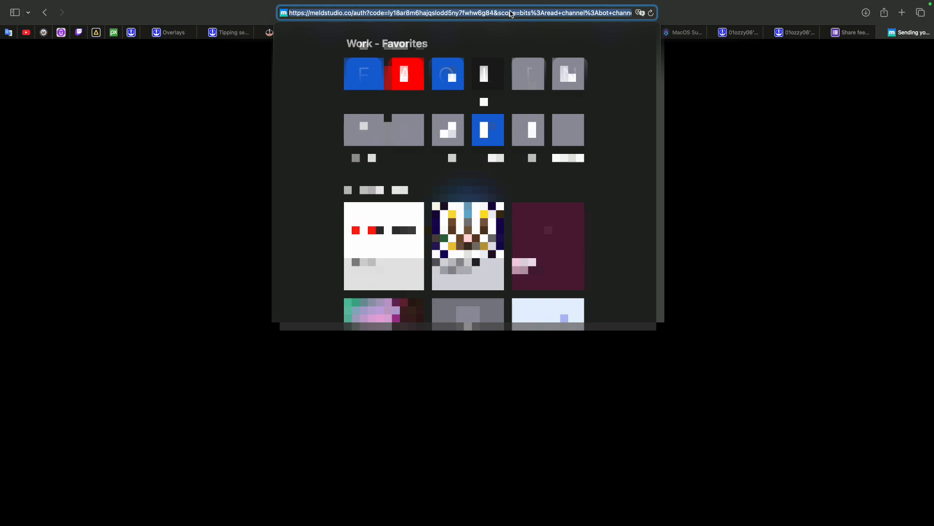
text(kick.com)
key(Return)
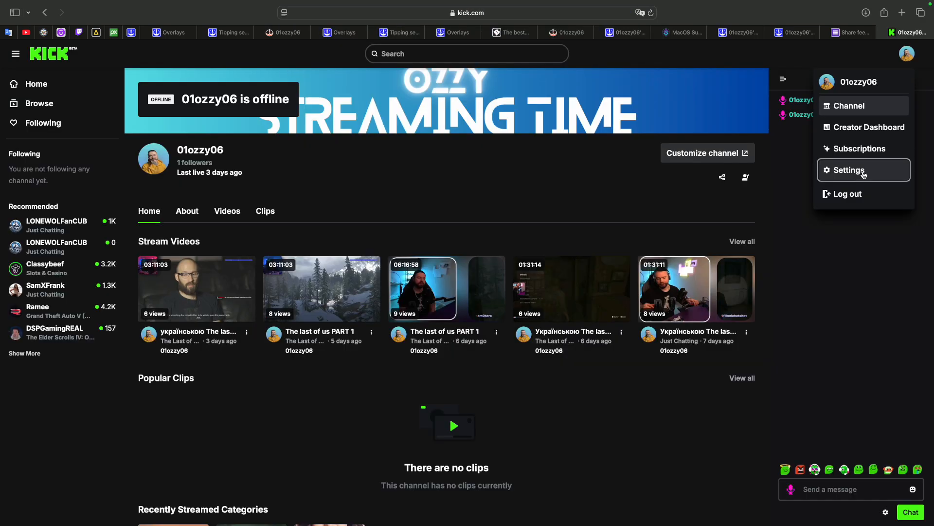
click(852, 174)
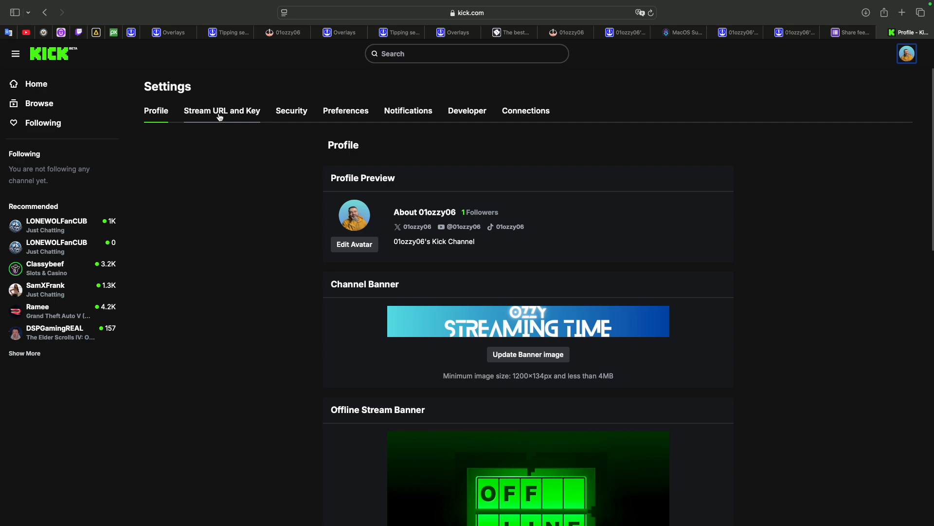
click(219, 116)
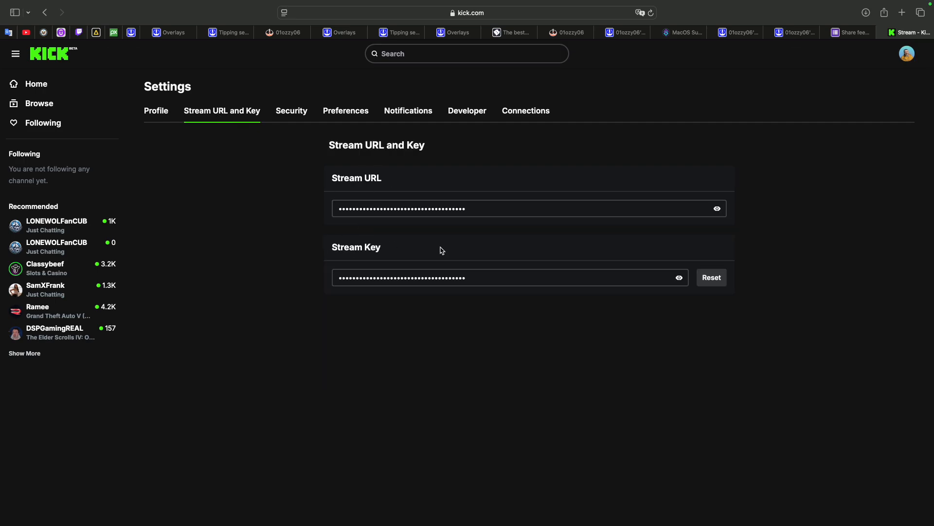
- Reveal the Kick stream URL by entering the security code, and paste the URL into Meld Studio's custom stream output
click(717, 210)
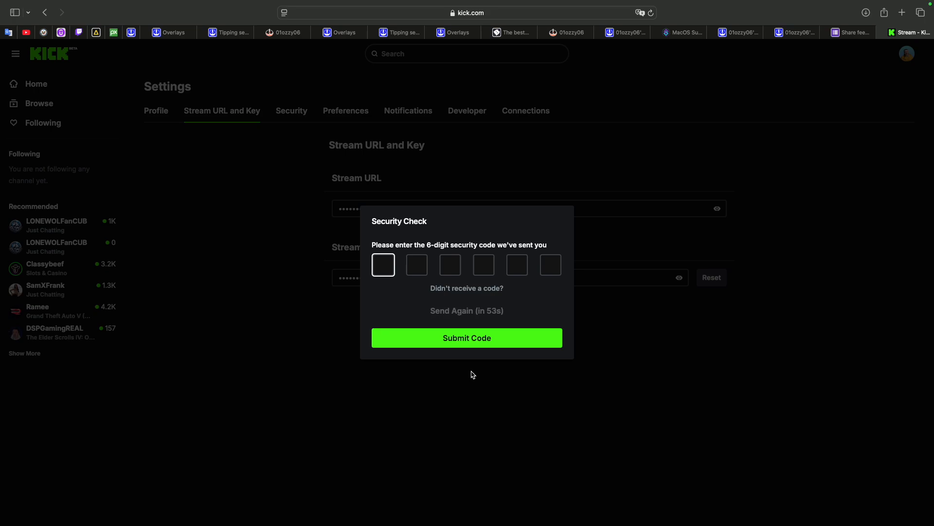
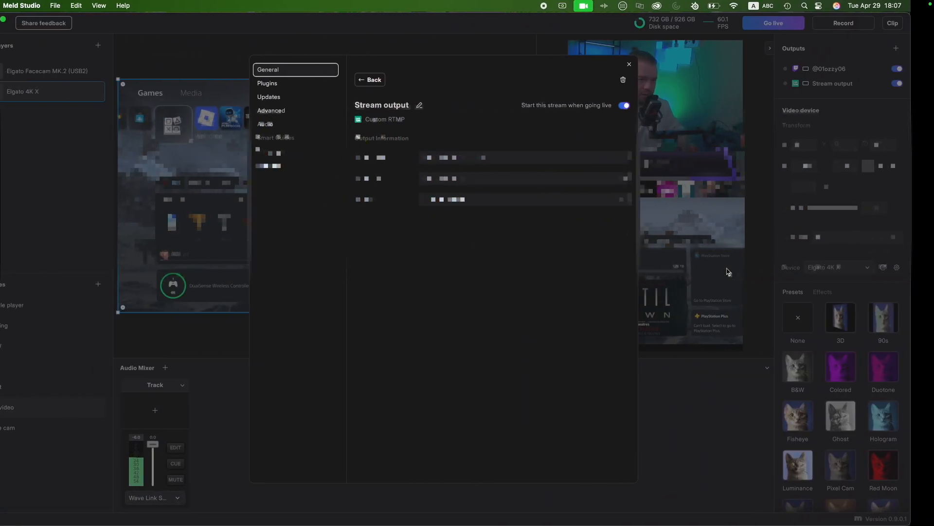
click(473, 159)
key(super+v)
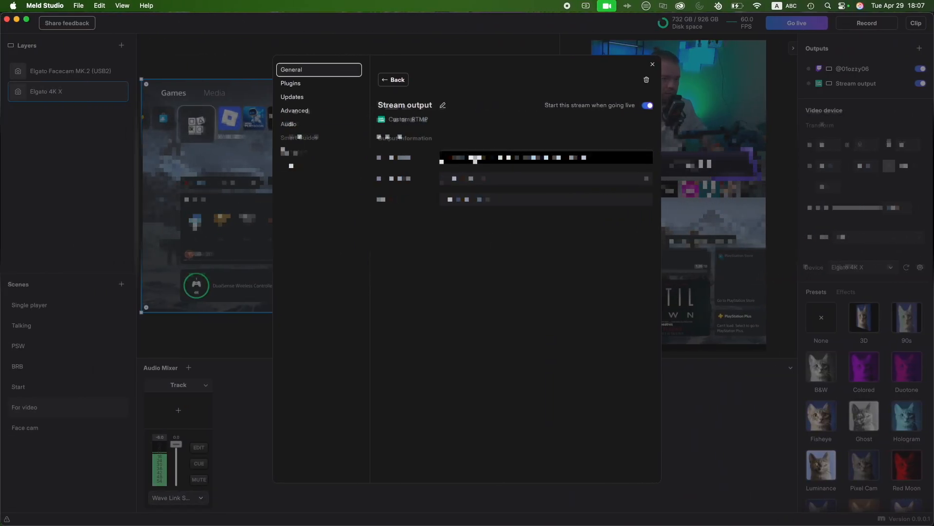
- Copy the stream key from Kick, paste it into the custom output's Stream Key field in Meld Studio, and leave the settings
key(ctrl+Right)
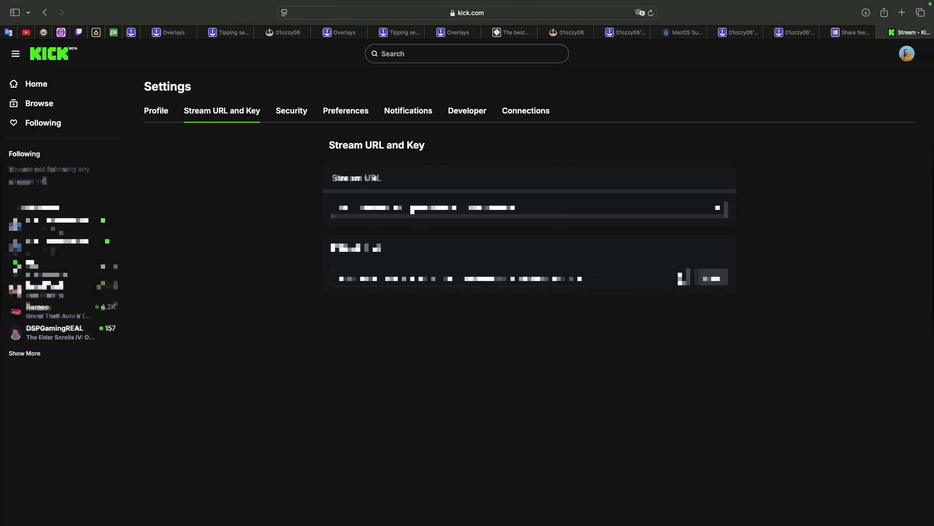
key(ctrl+Left)
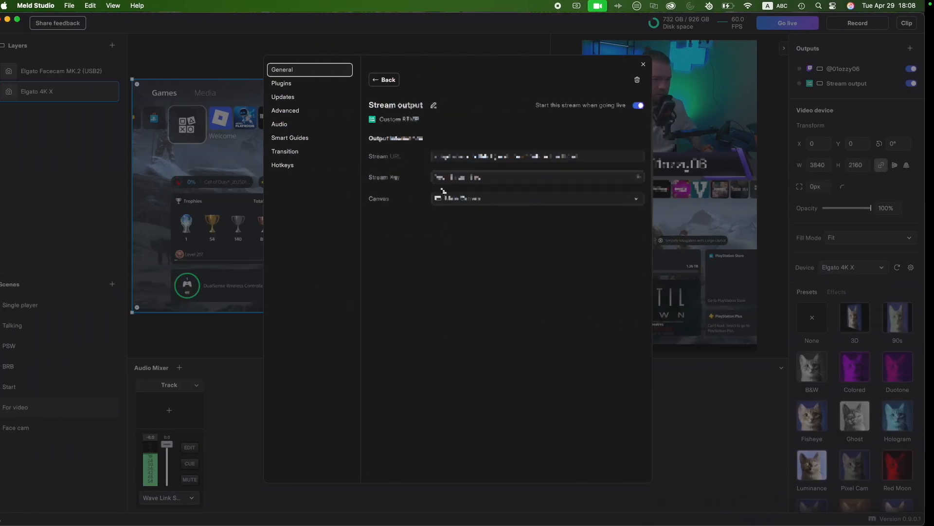
click(483, 176)
key(super+v)
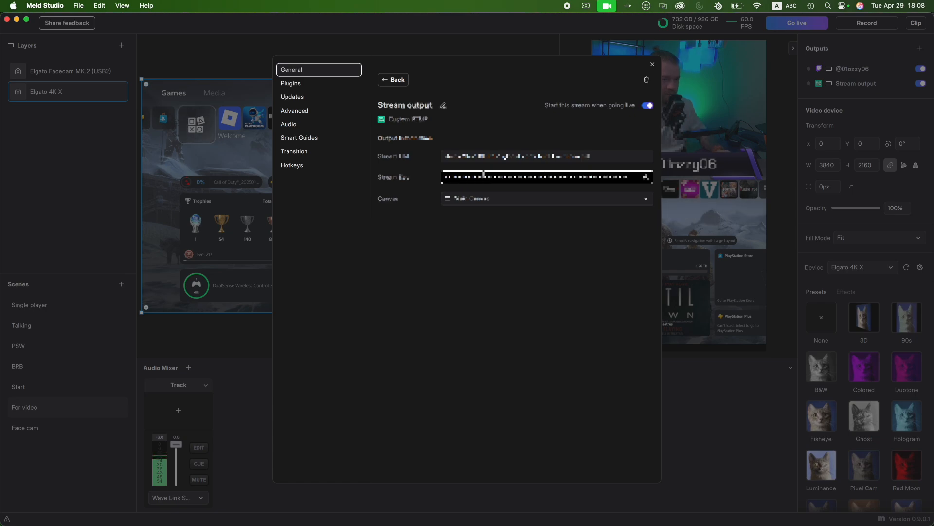
click(505, 292)
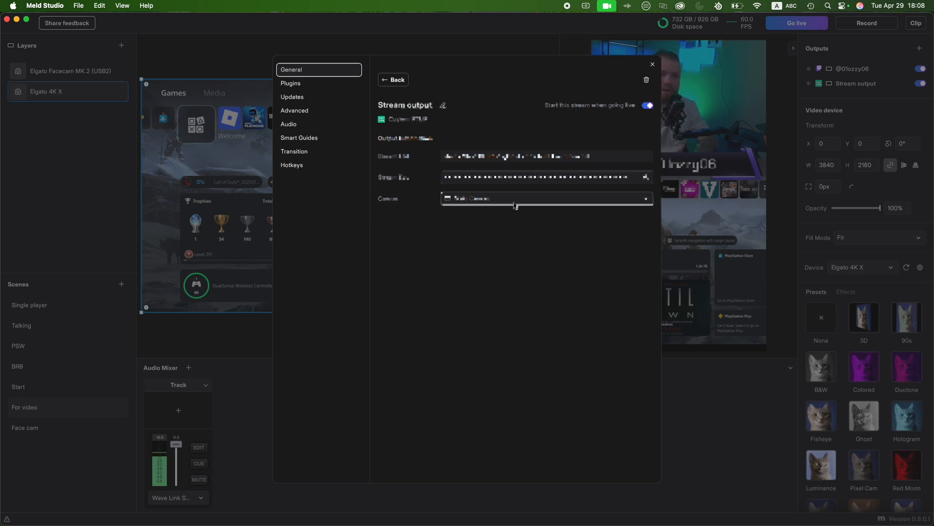
click(397, 82)
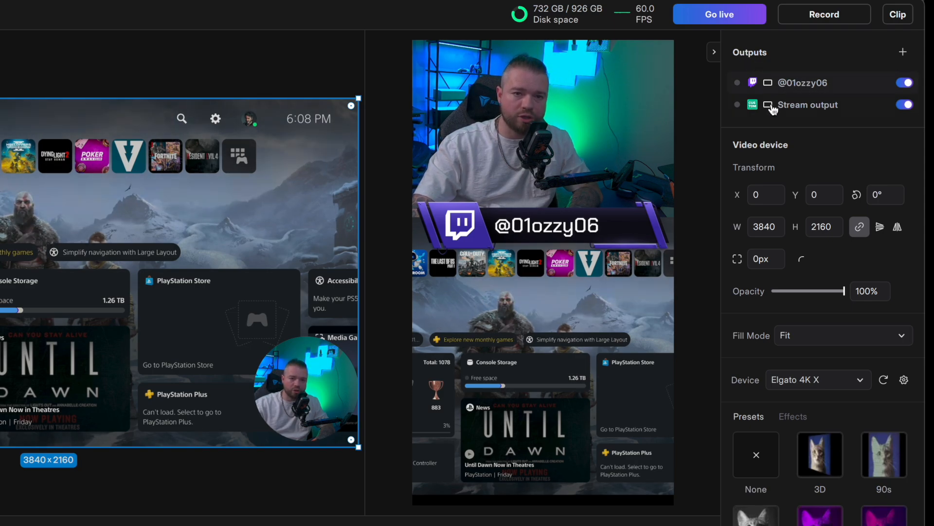
- Rename the custom stream output to Kick and close its settings
click(824, 109)
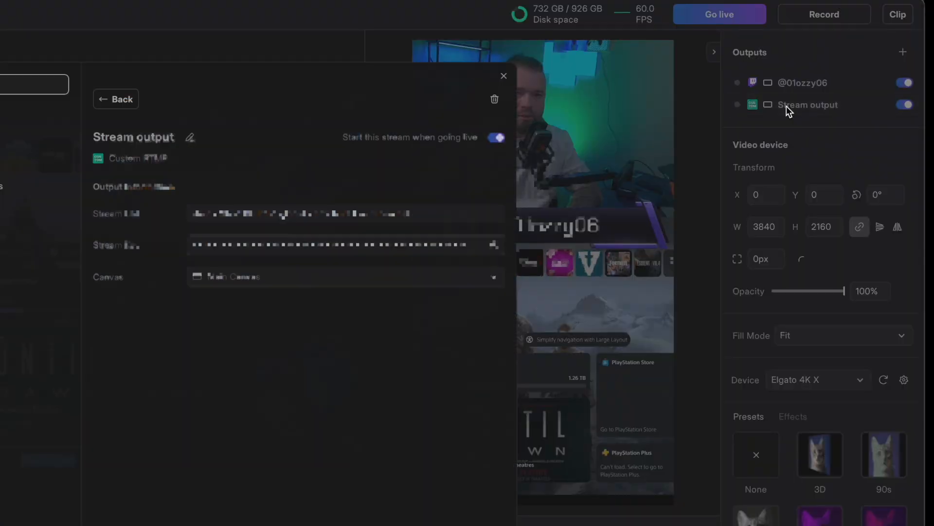
click(135, 137)
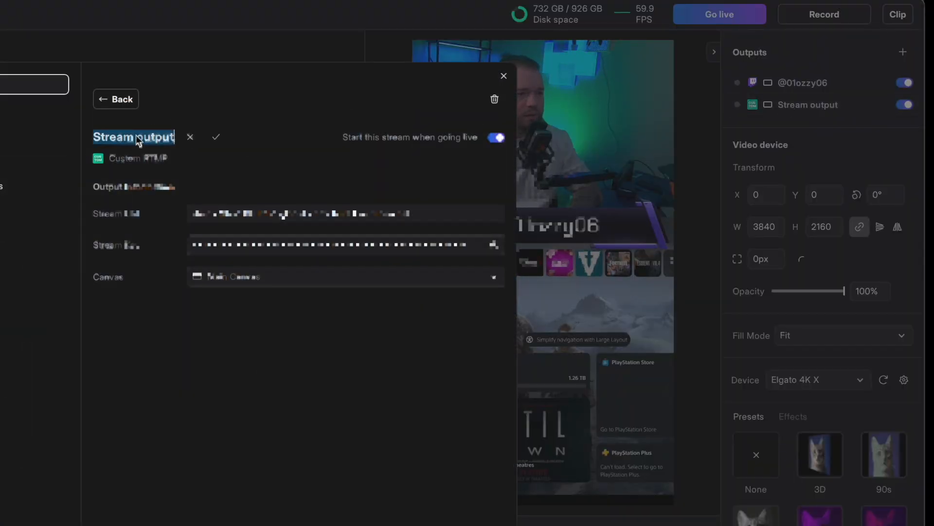
text(Kick)
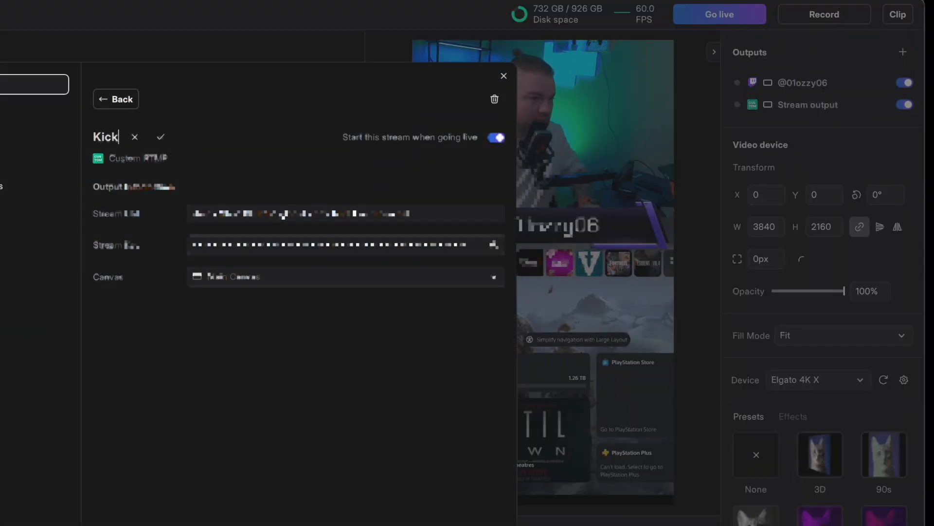
key(Return)
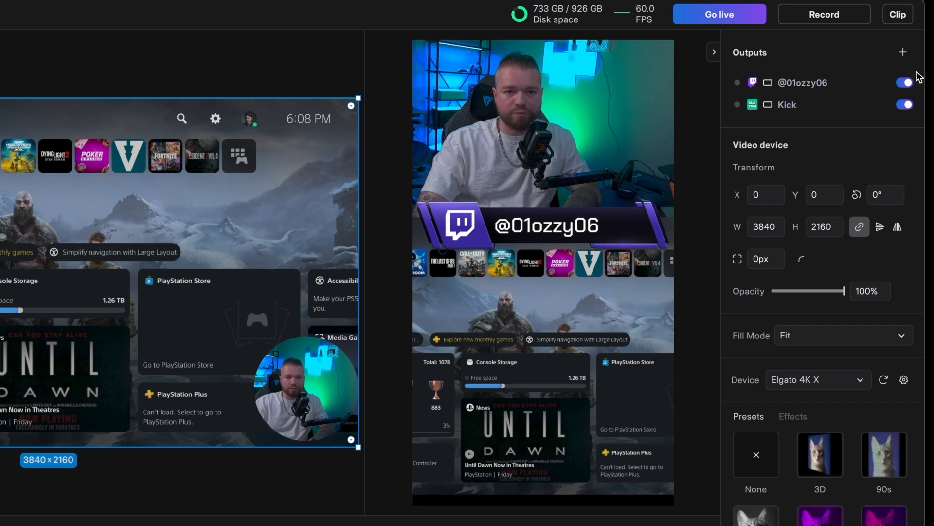
- Turn off the Twitch stream output
click(904, 83)
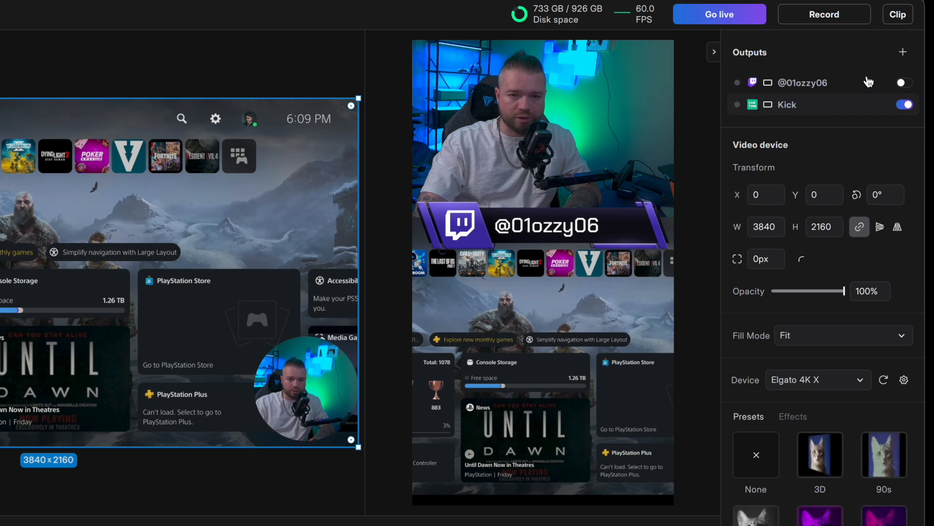
- Turn the Twitch stream output back on alongside the Kick output
click(903, 83)
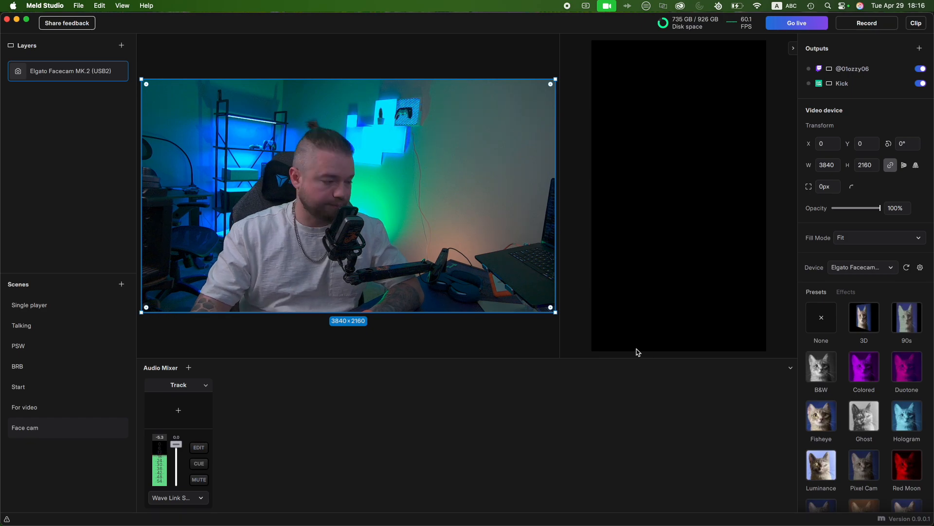
- Add a Spotlight widget to the For video scene and enlarge it to about 2463 × 980 at X 567, Y 39
click(72, 405)
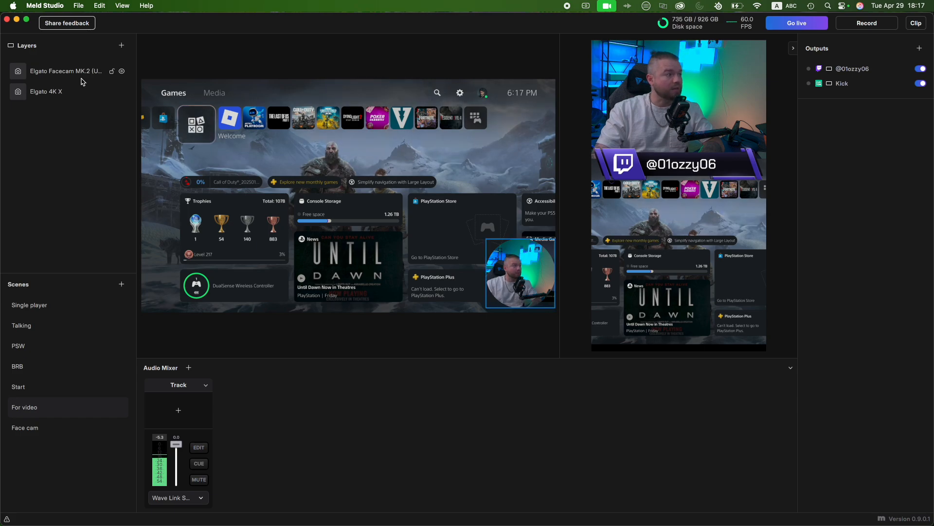
click(122, 46)
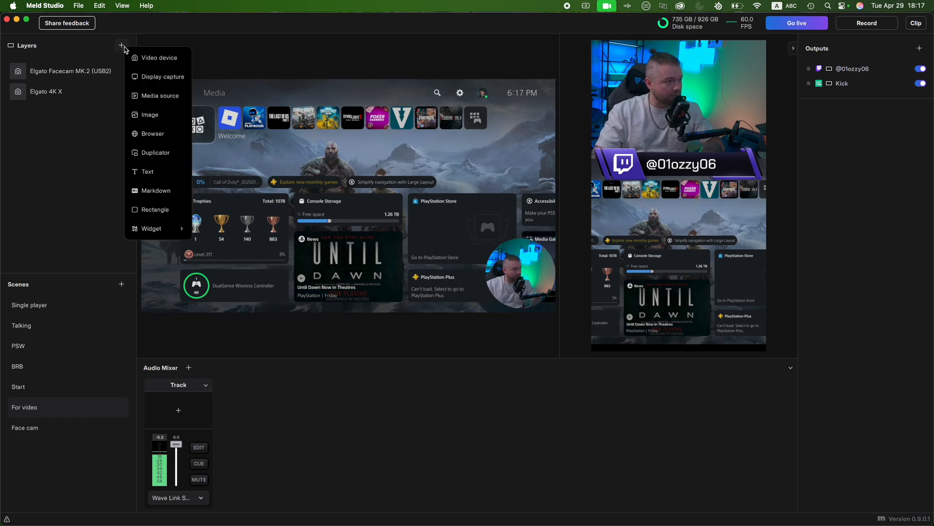
mouse_move(161, 228)
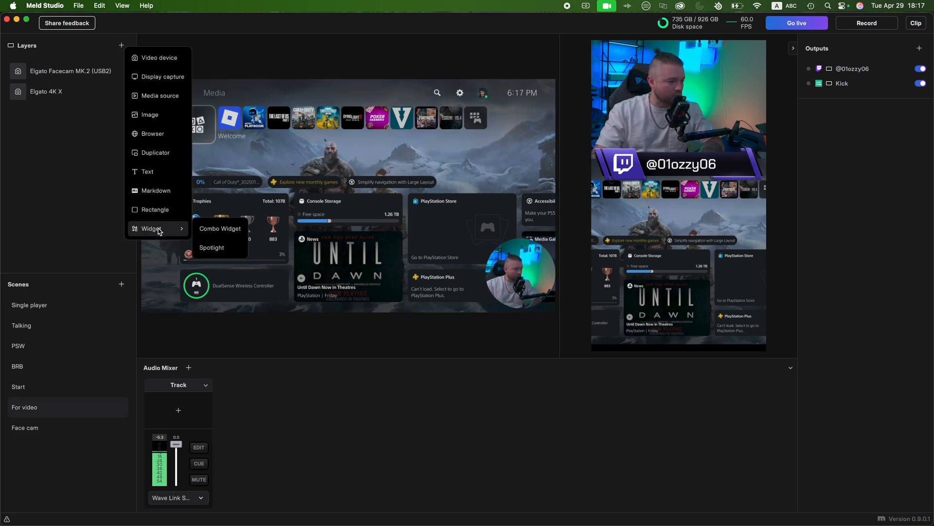
click(212, 247)
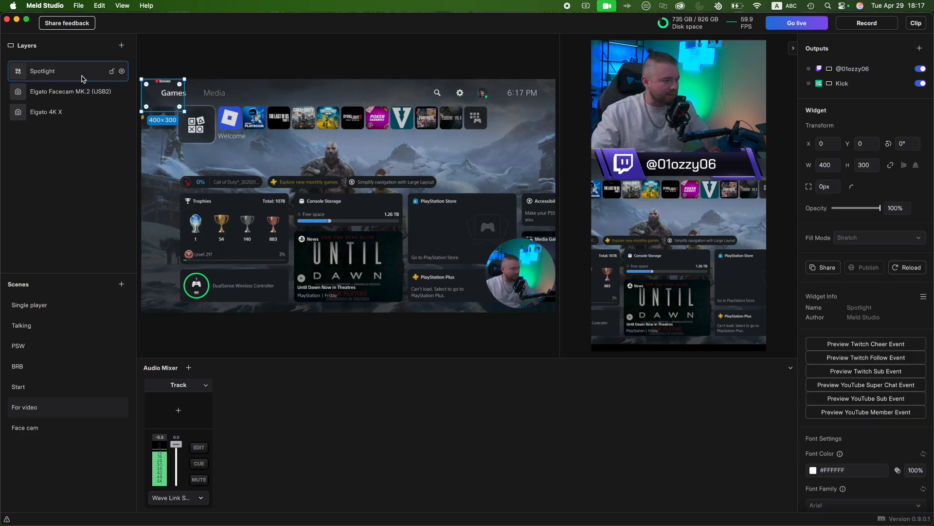
drag(186, 114, 403, 185)
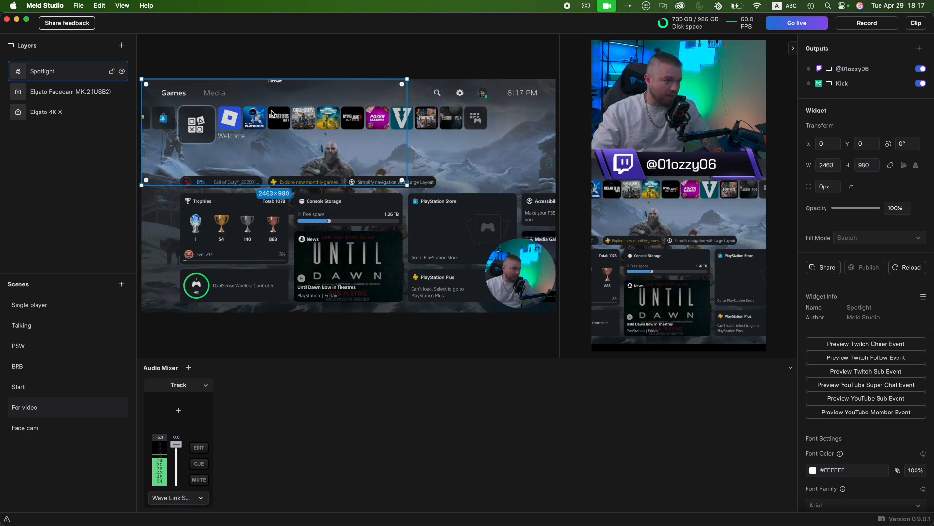
drag(271, 111, 333, 117)
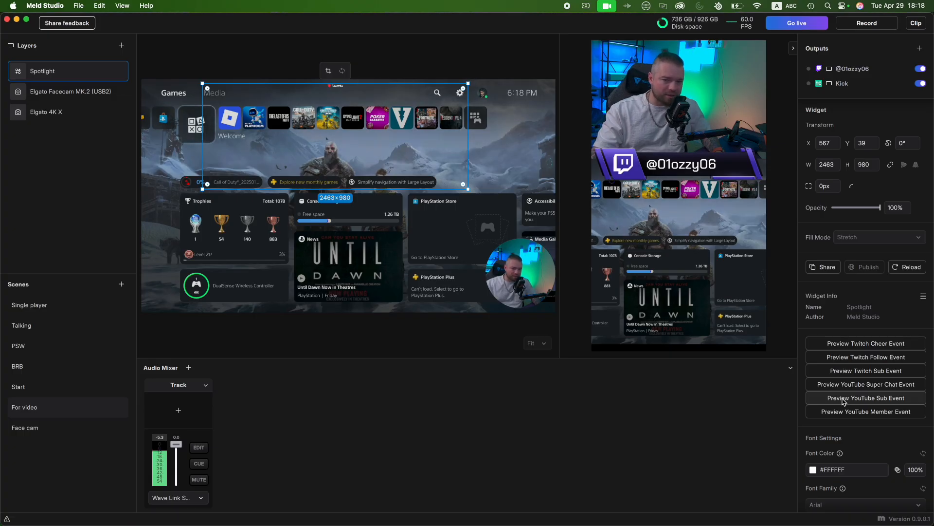
- Set the Spotlight widget's font size to 70 px
scroll(843, 399, down, 5)
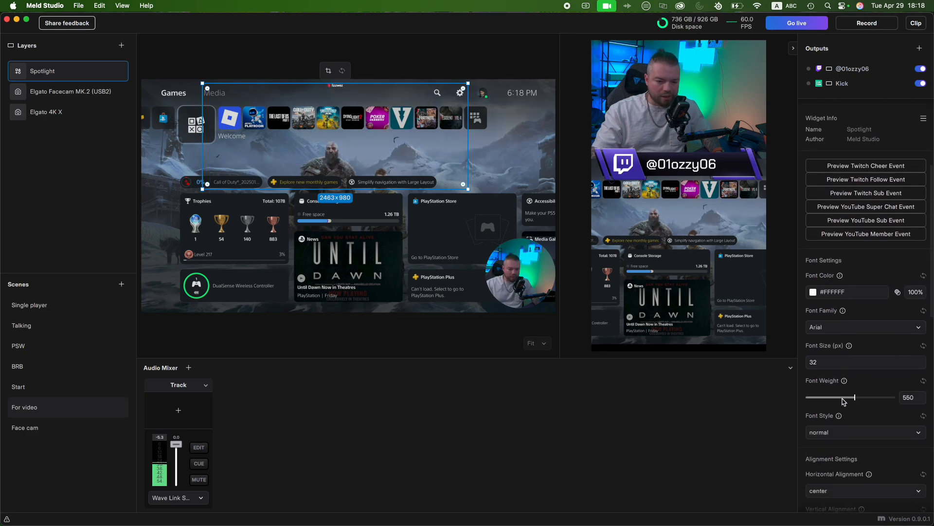
click(816, 360)
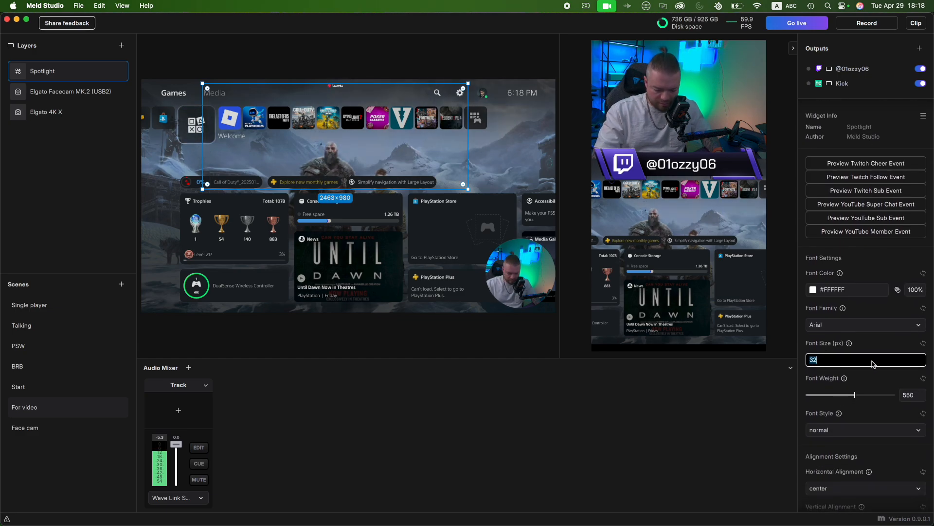
text(7)
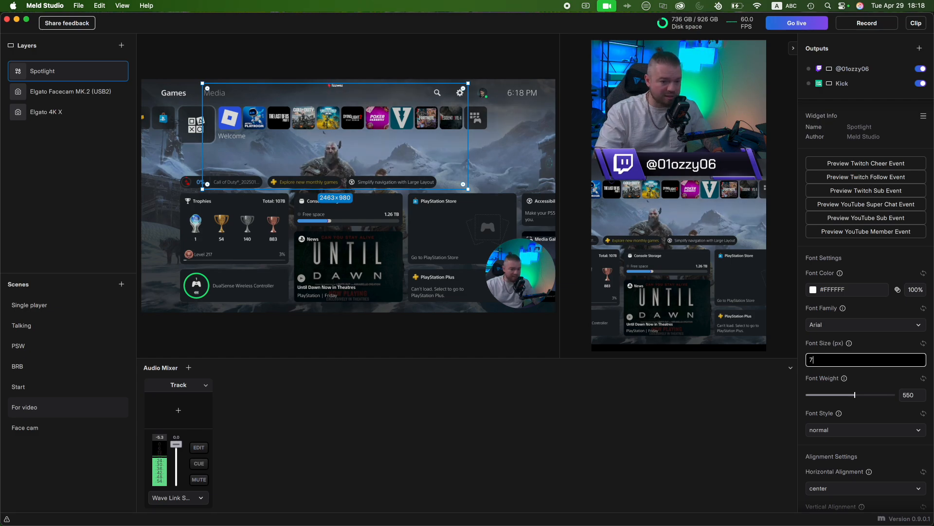
text(0)
key(Return)
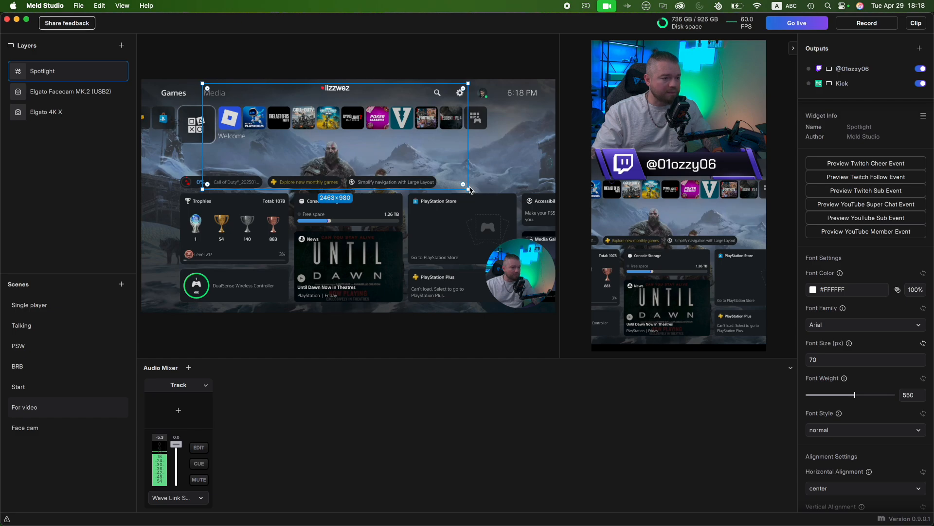
- Shrink the Spotlight widget to about 1313 × 541 and centre it along the canvas's top edge, previewing a Twitch follow event
drag(470, 191, 344, 142)
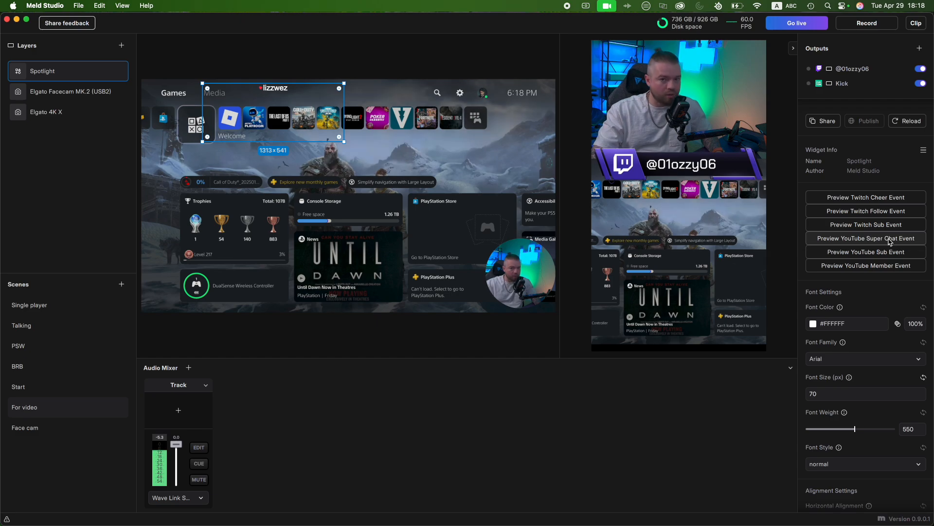
click(884, 212)
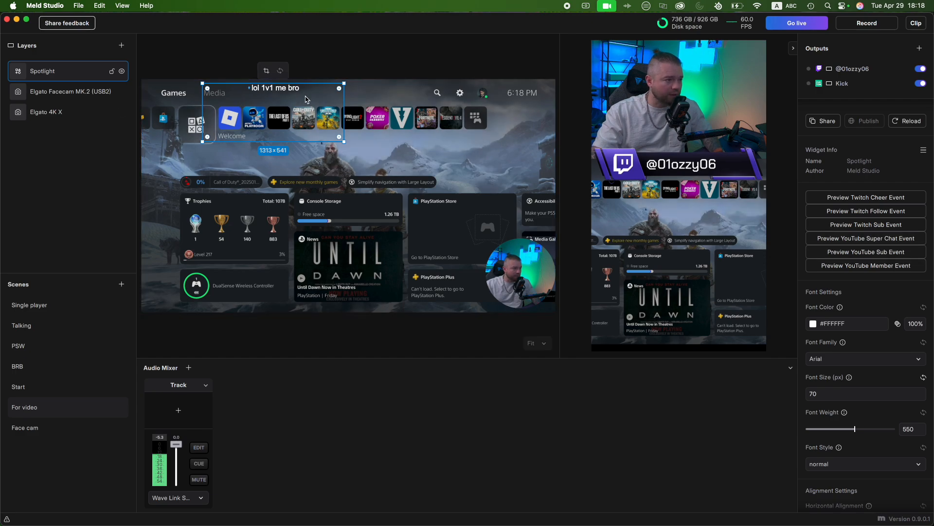
drag(307, 101, 381, 95)
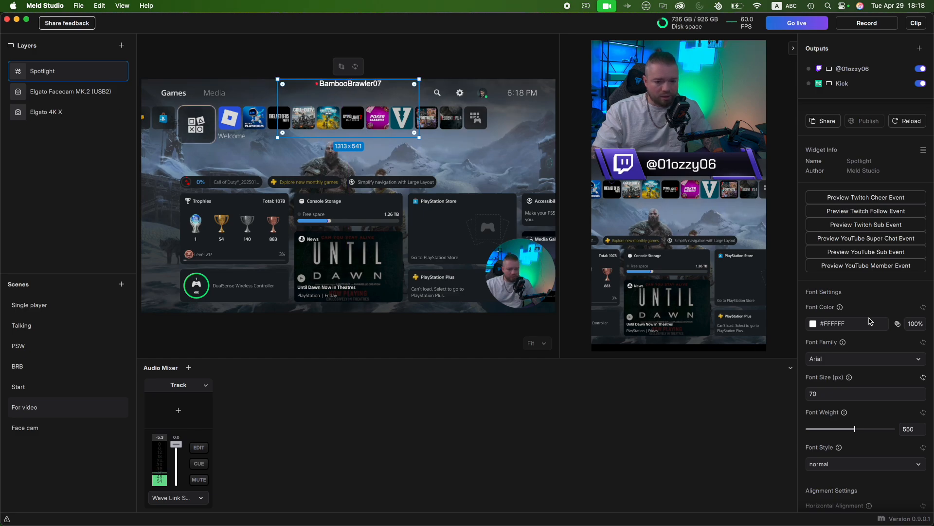
scroll(907, 428, down, 5)
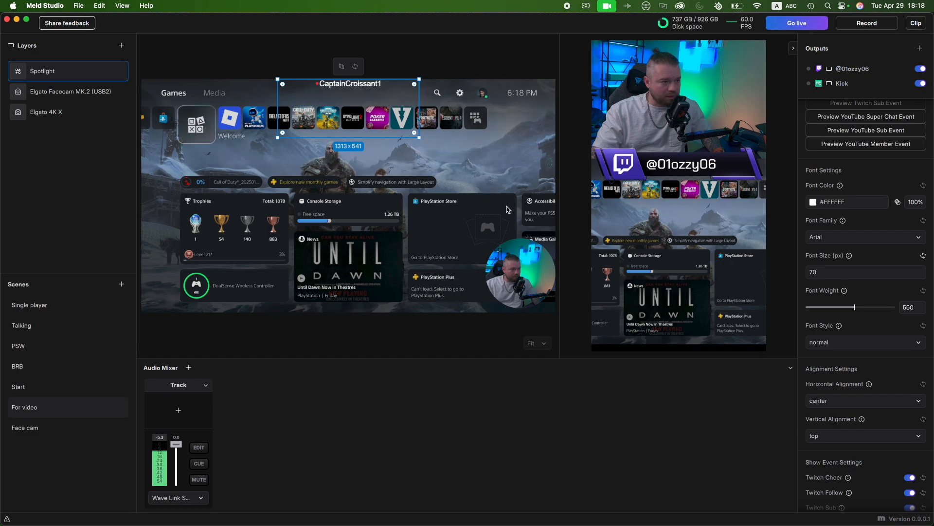
click(458, 70)
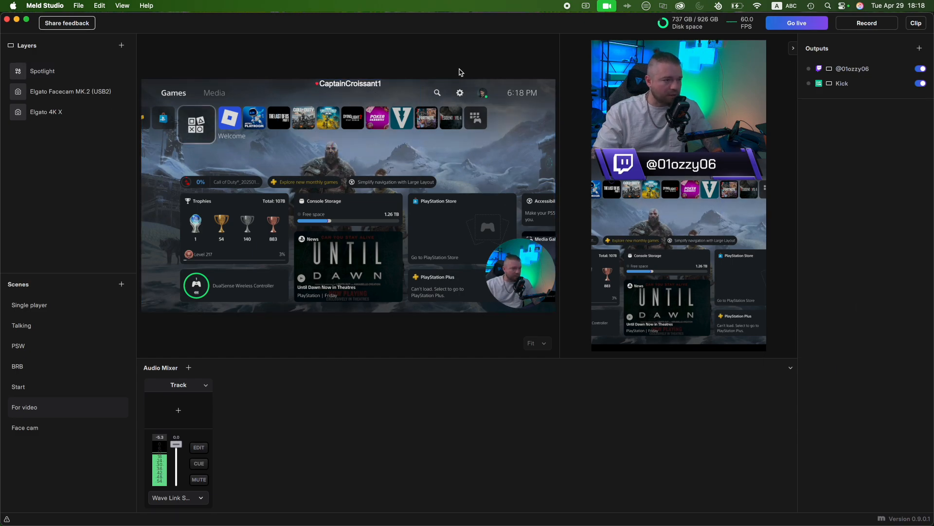
- Move the Spotlight widget to the horizontal canvas's lower-left corner at X 0, Y 1605, and preview a YouTube sub event
drag(353, 96, 217, 269)
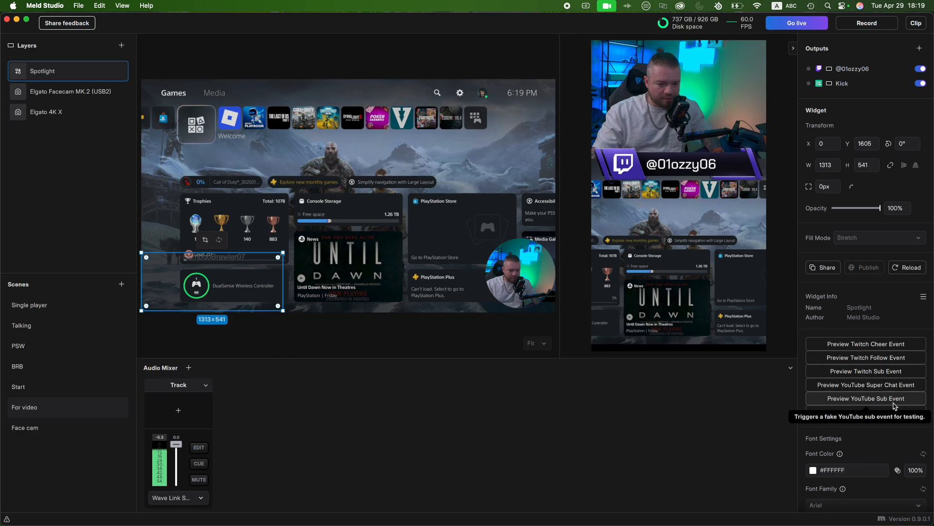
click(866, 398)
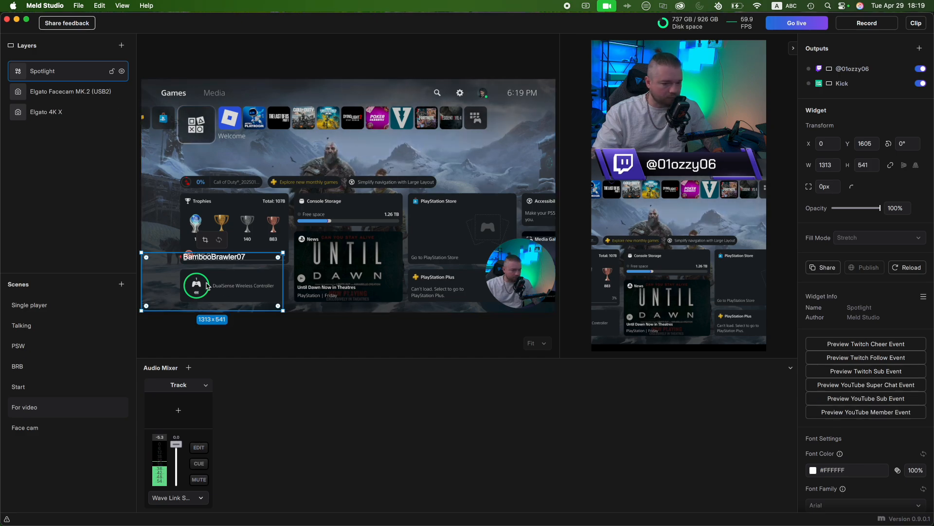
- Align the Spotlight widget's text horizontally to the left and vertically to the bottom
scroll(876, 460, down, 5)
scroll(889, 460, down, 2)
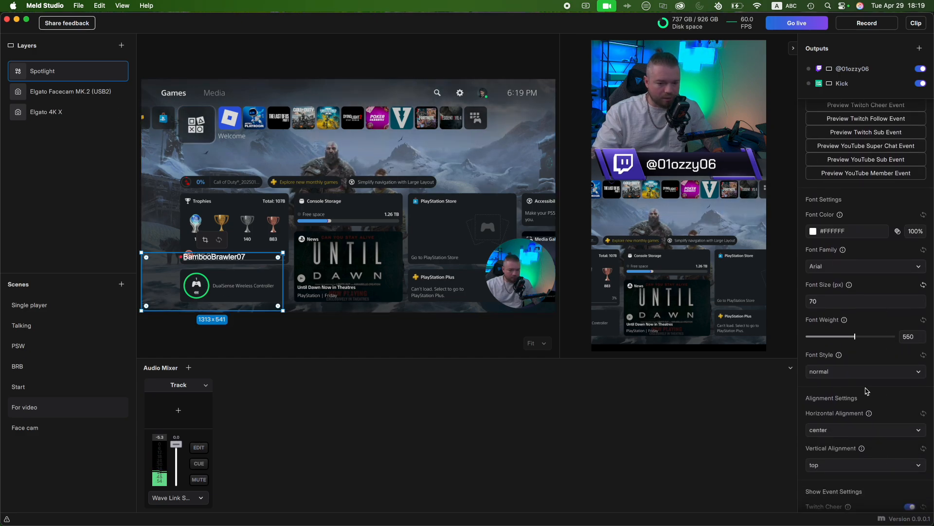
click(880, 434)
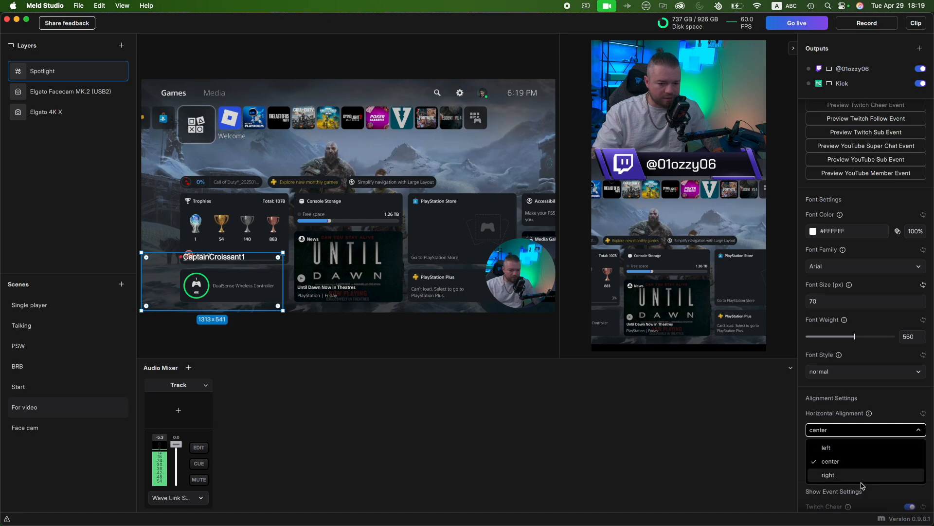
click(849, 448)
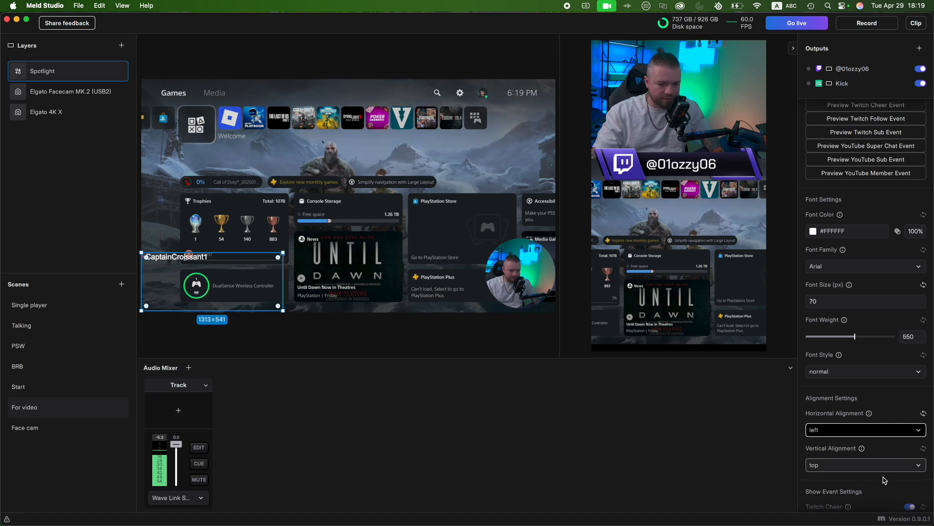
click(861, 467)
click(832, 507)
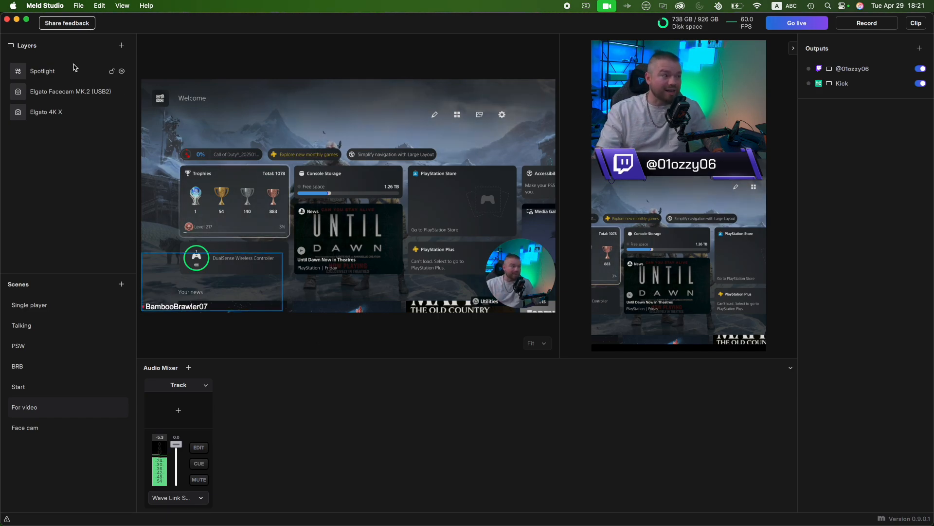
click(122, 45)
mouse_move(152, 234)
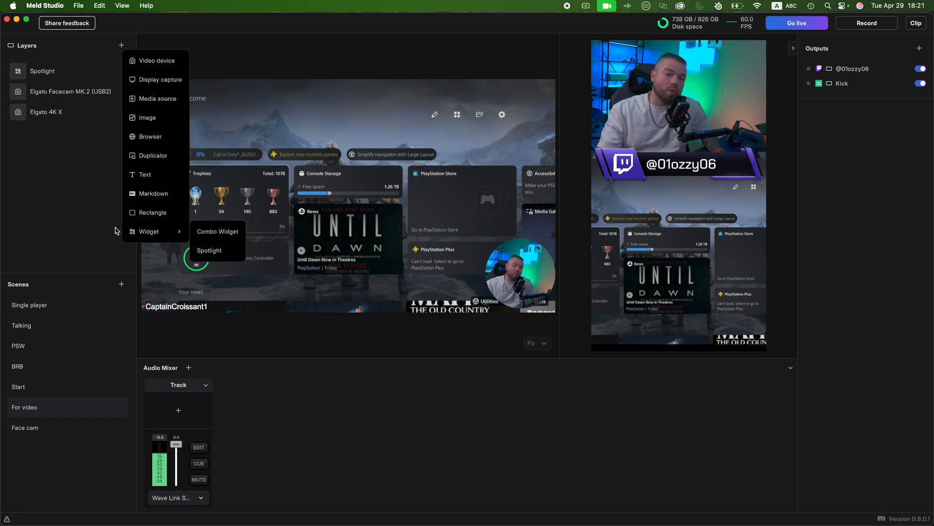
click(75, 232)
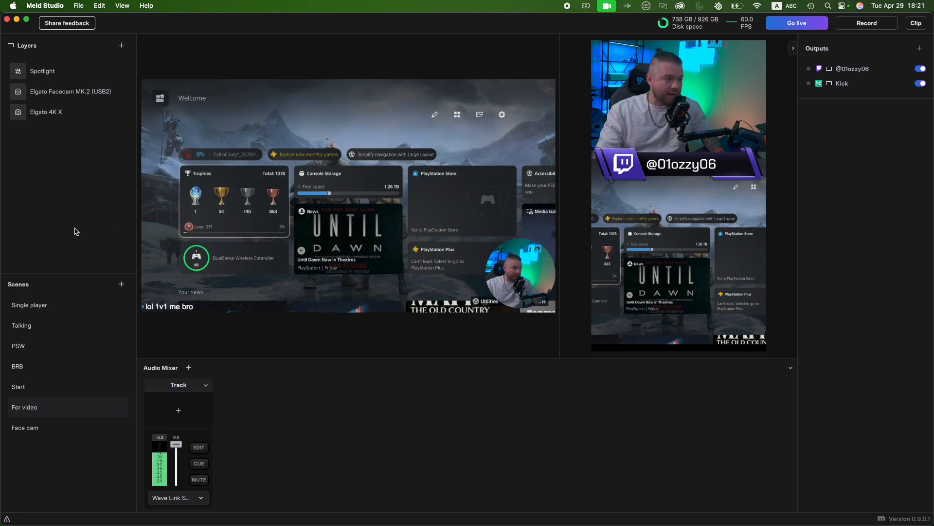
- Switch to Safari and open the Meld Studio widgets page at meldstudio.co/widgets
key(ctrl+Right)
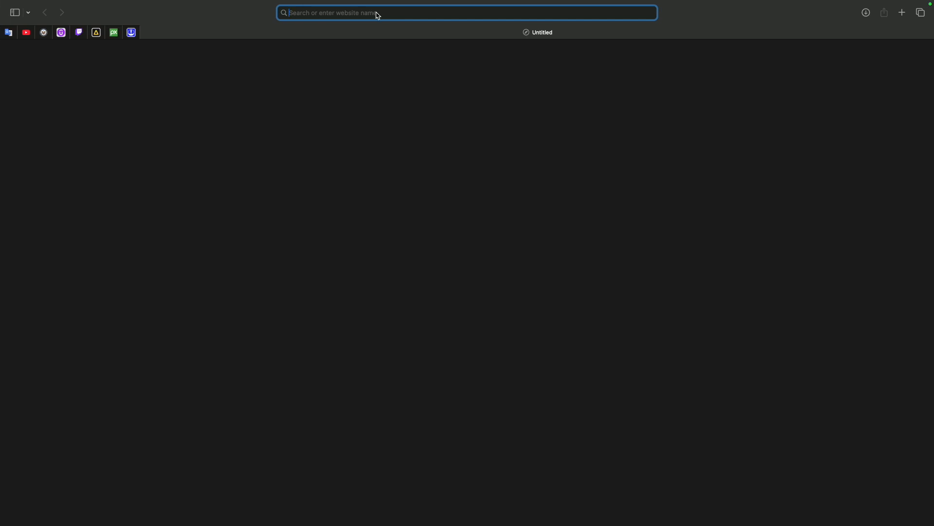
text(meldstudio.co)
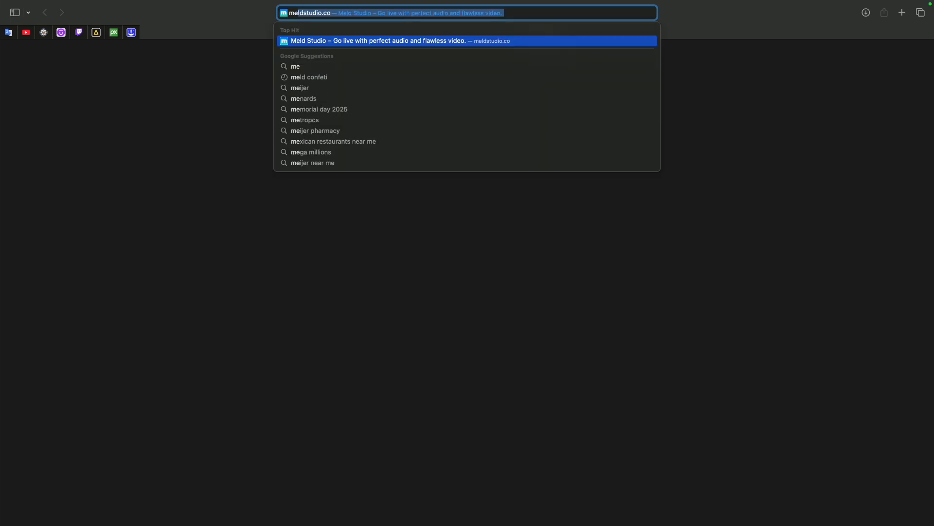
key(Return)
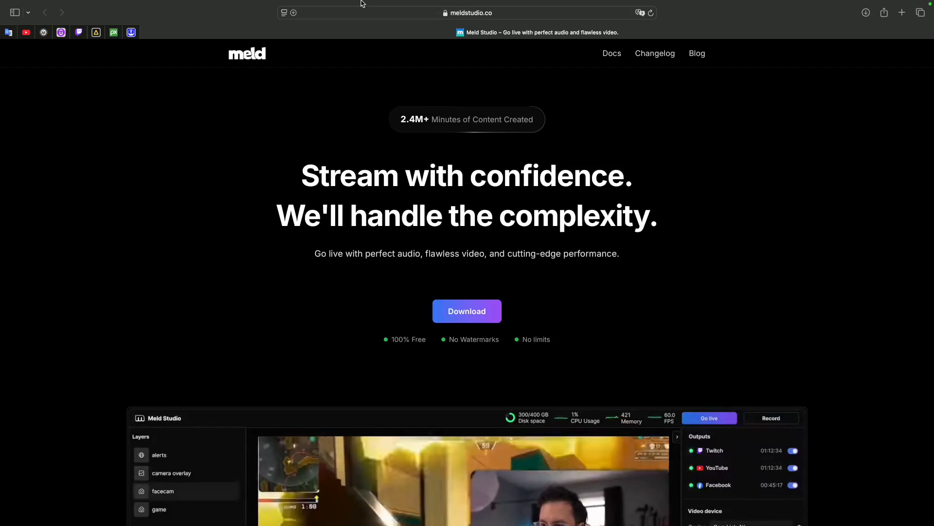
click(424, 25)
click(413, 27)
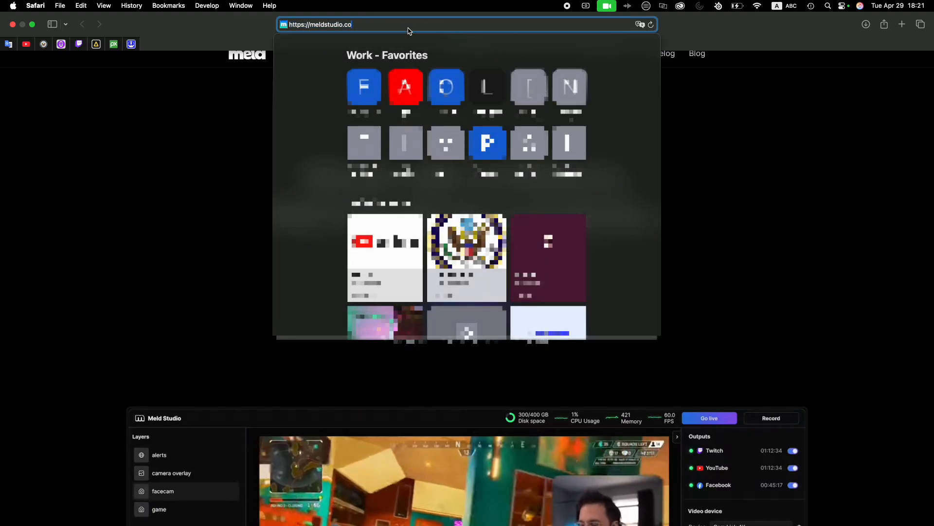
text(/widgets/)
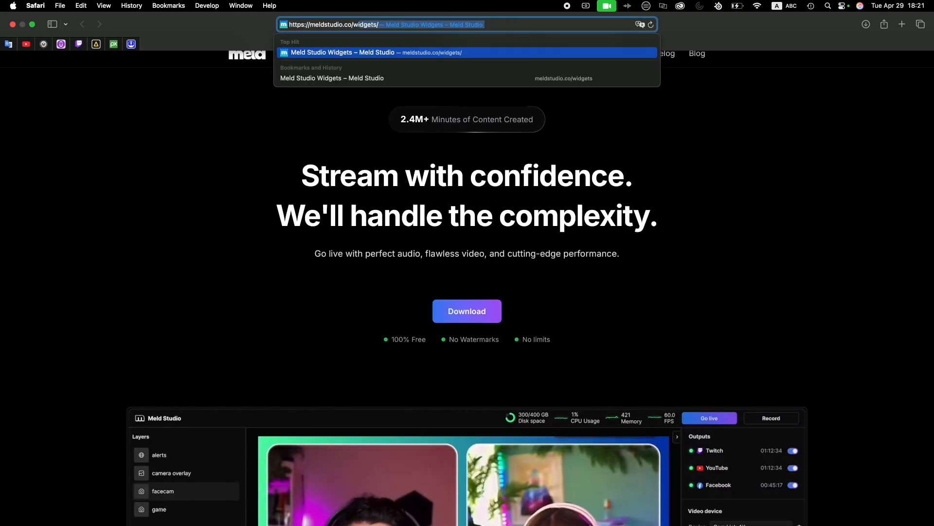
key(Return)
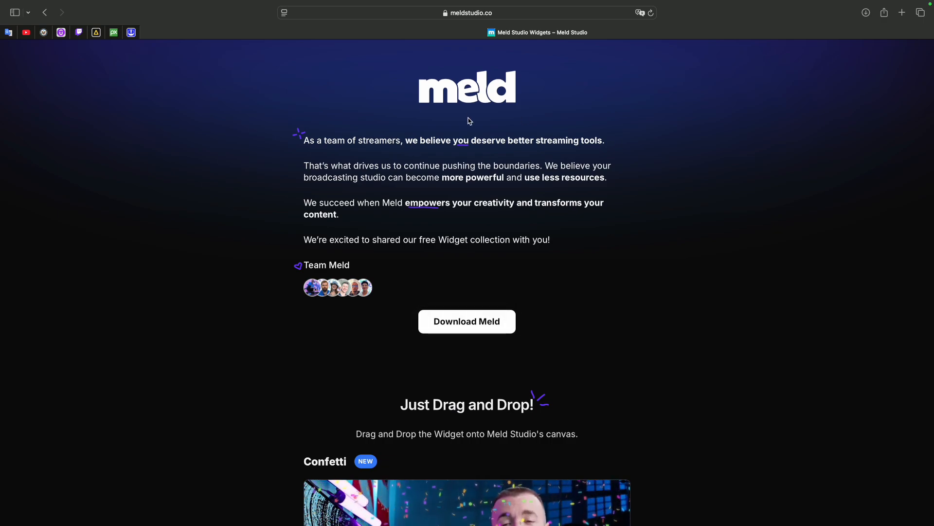
- Add the Confetti widget from the widgets page to the For video scene, allowing the website to open Meld Studio
scroll(525, 244, down, 6)
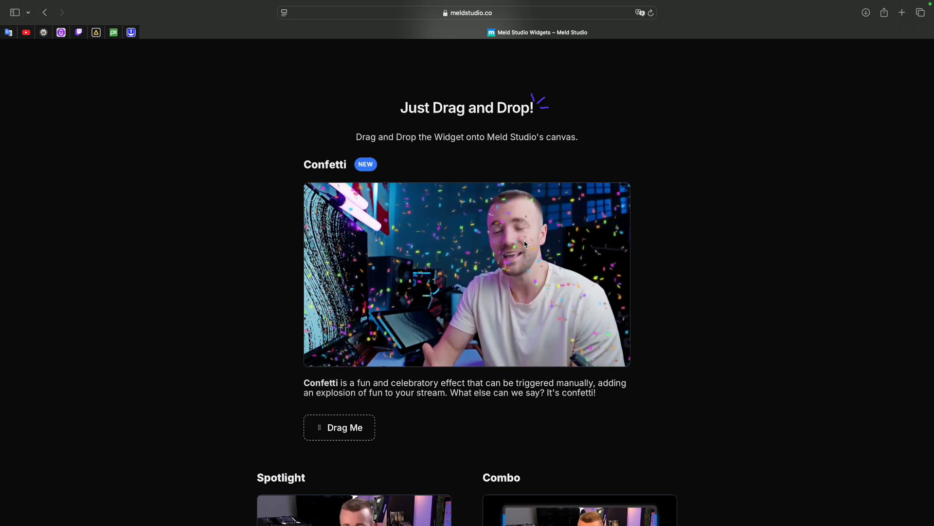
scroll(525, 244, down, 4)
scroll(525, 244, down, 2)
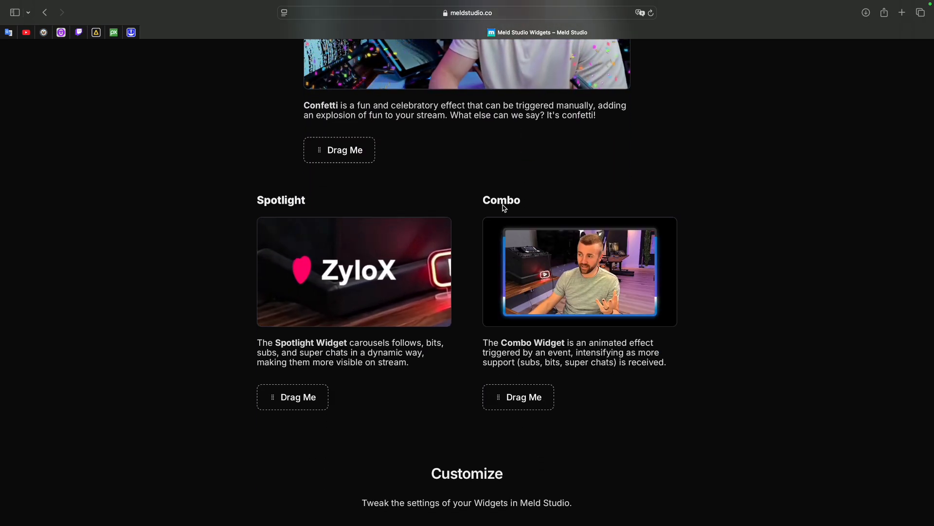
scroll(502, 208, up, 3)
scroll(505, 209, up, 3)
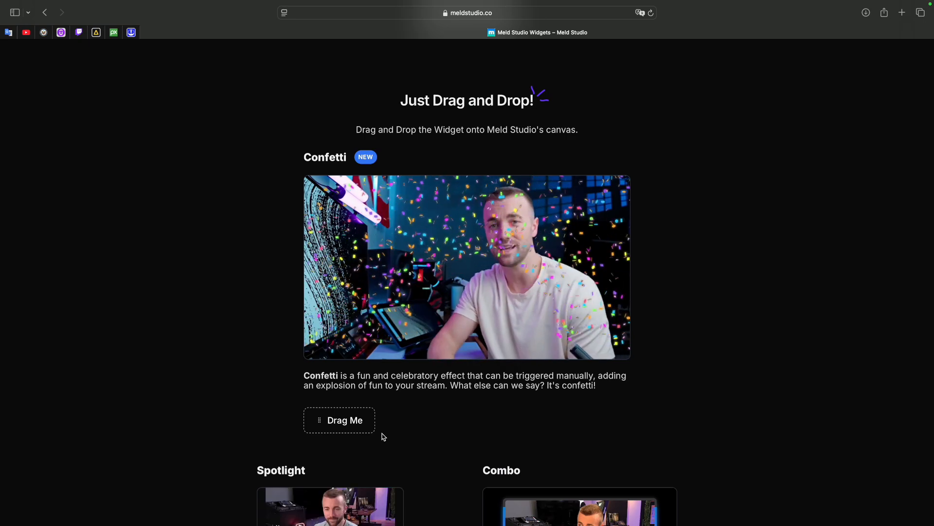
click(342, 424)
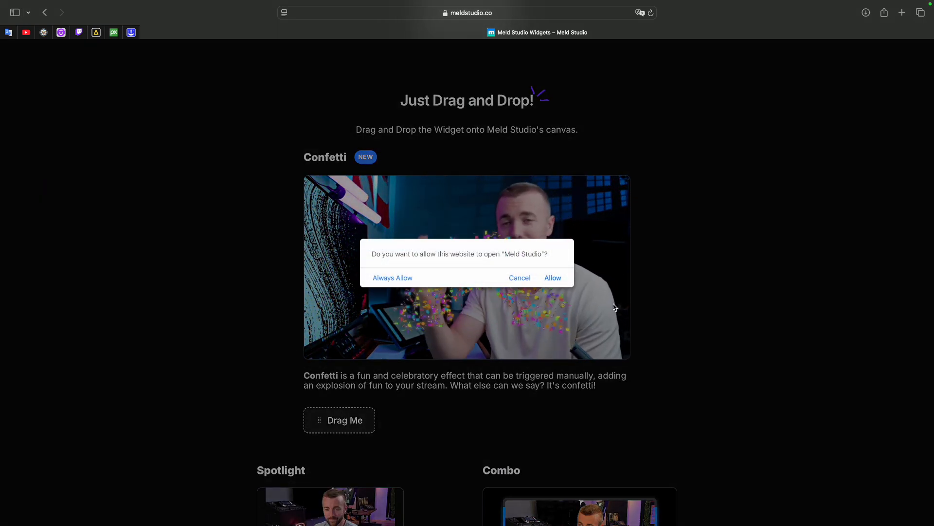
click(553, 278)
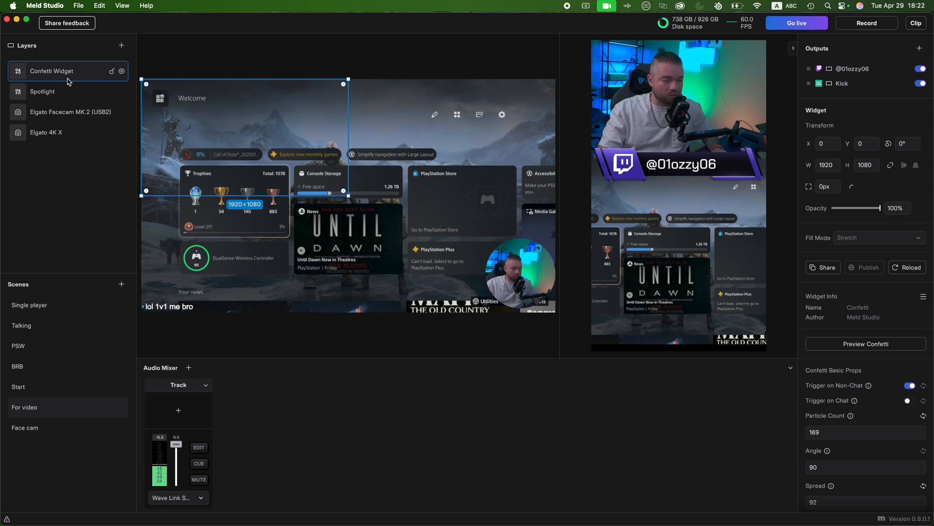
- Preview the Confetti widget's burst and examine its basic properties and positioning settings
click(54, 93)
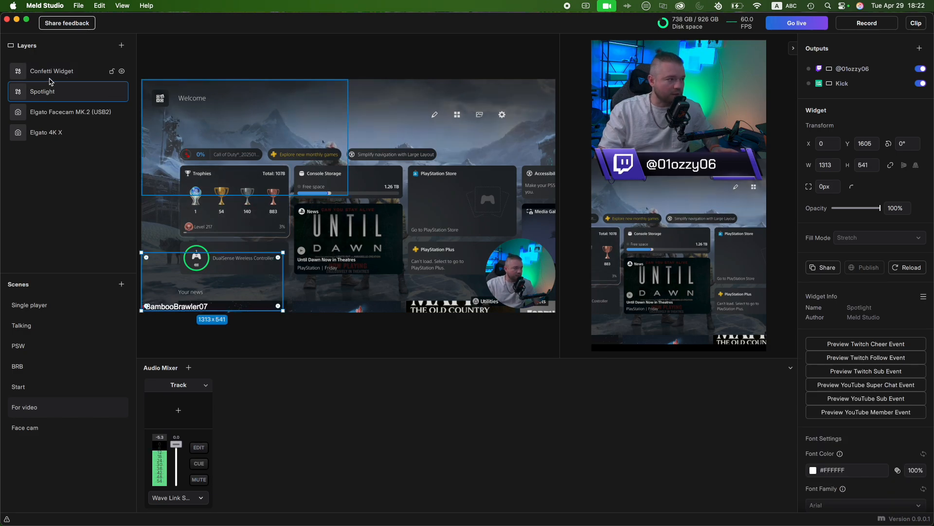
click(54, 71)
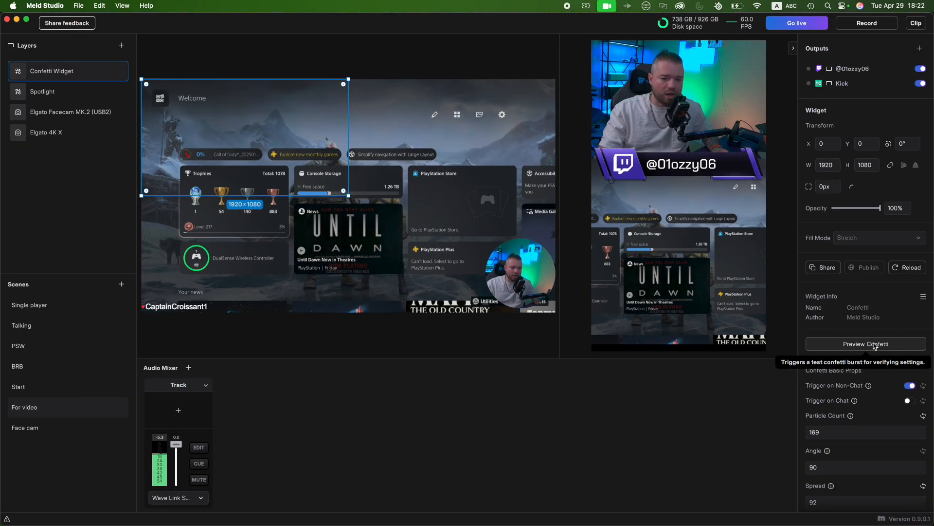
click(850, 273)
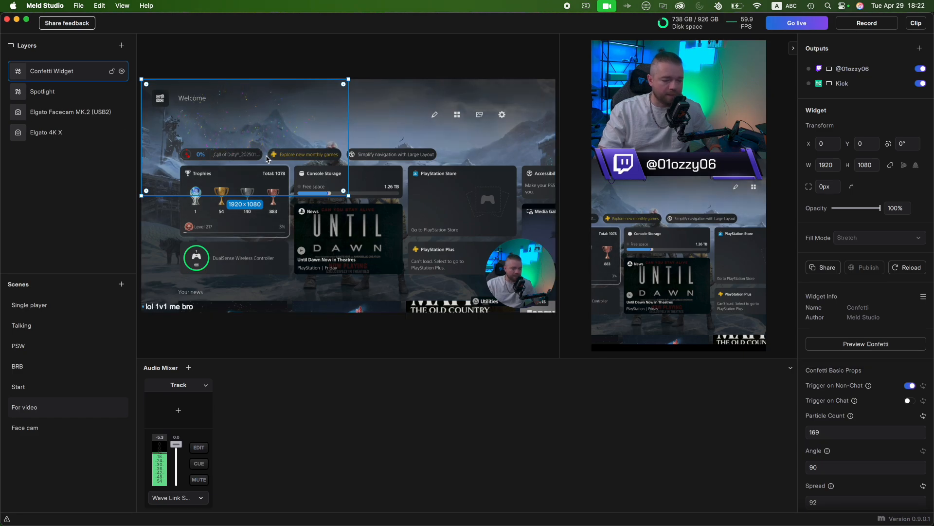
scroll(888, 379, down, 5)
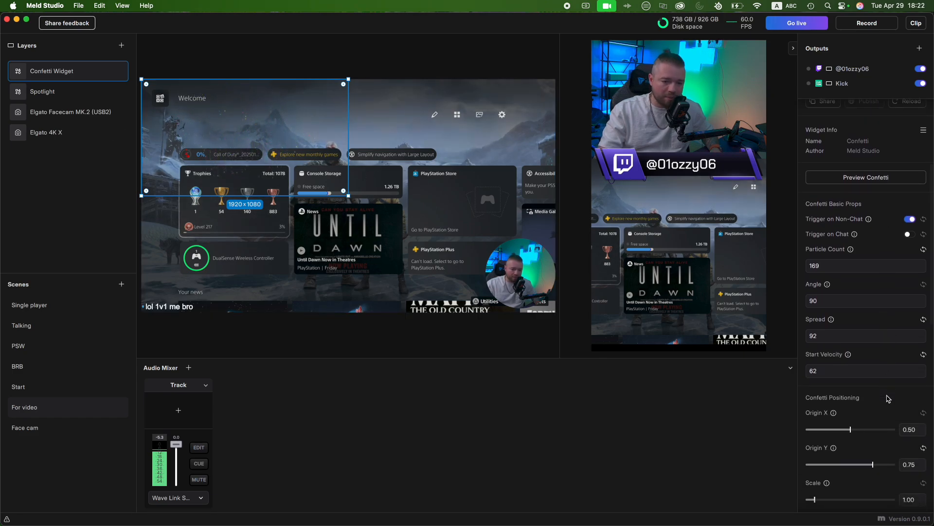
scroll(884, 394, down, 2)
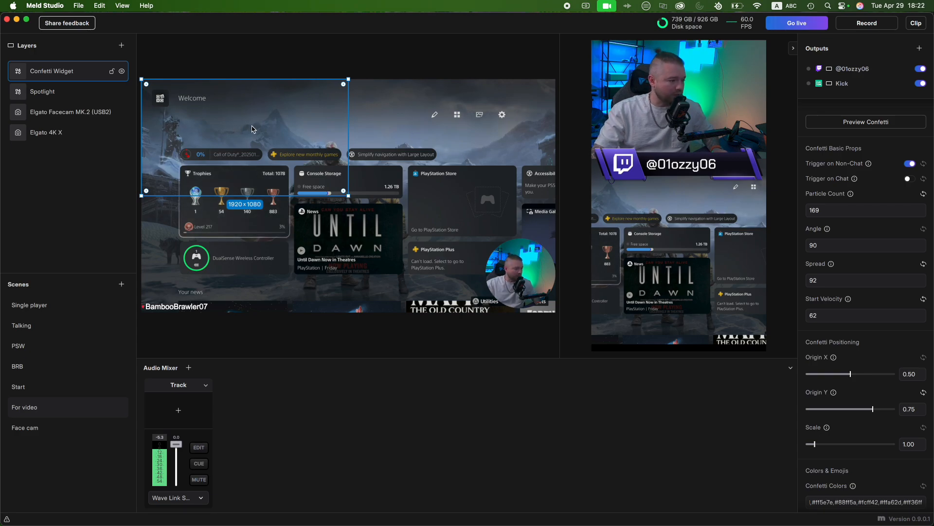
- Move the Confetti widget to the horizontal canvas's lower-left corner at about X -640, Y 1305, and preview the confetti burst there
drag(251, 129, 205, 279)
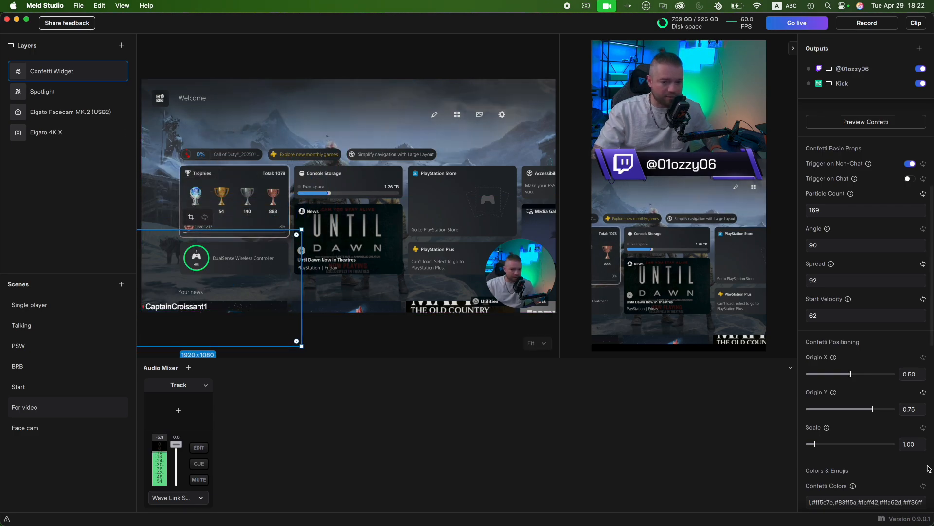
scroll(901, 341, up, 5)
click(875, 322)
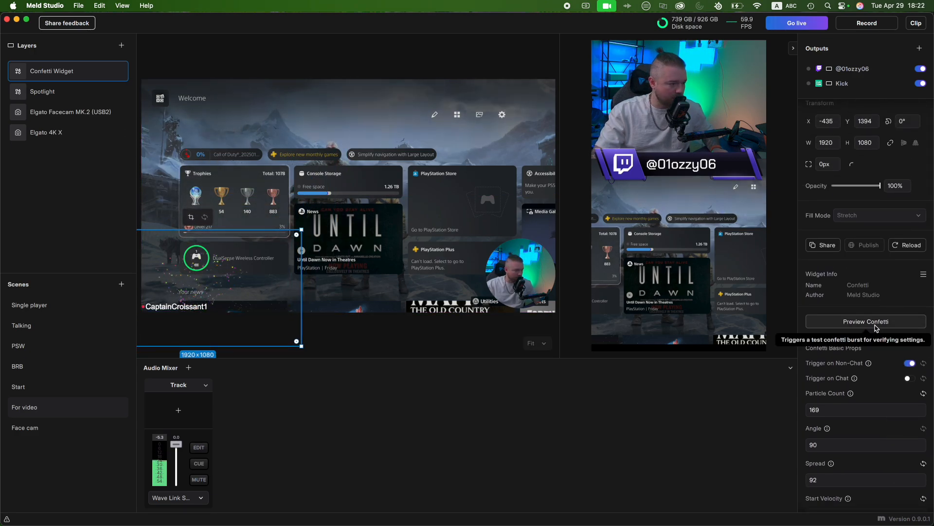
drag(232, 285, 210, 276)
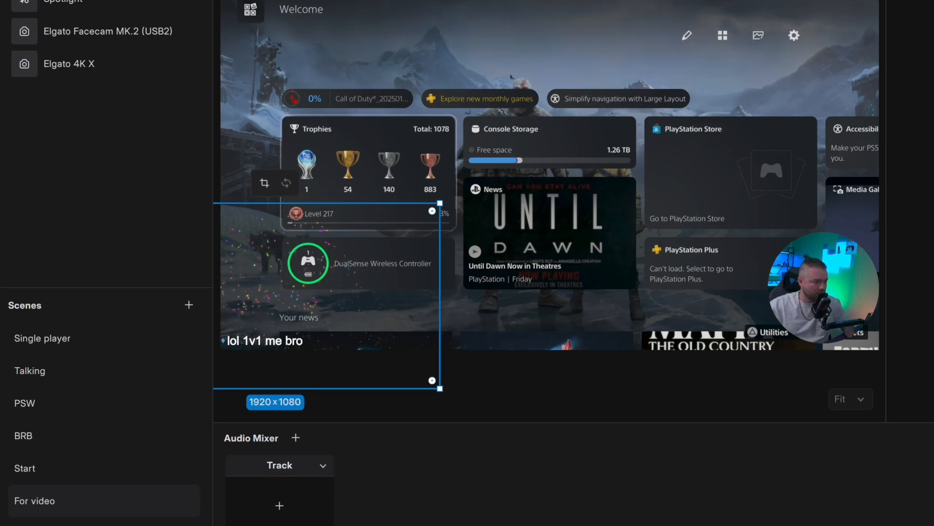
click(626, 370)
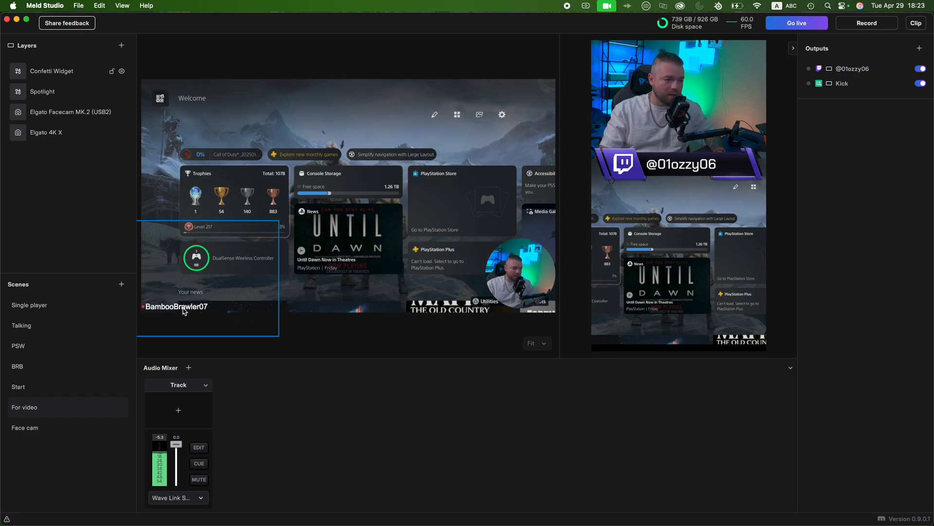
click(65, 70)
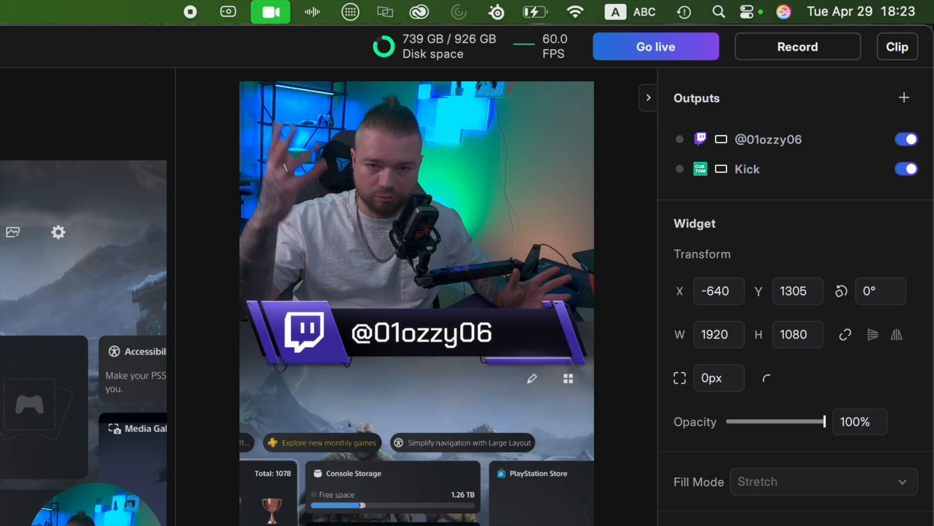
- Show the Face cam scene, and switch to Safari to open the StreamElements dashboard from streamelements.com
click(73, 428)
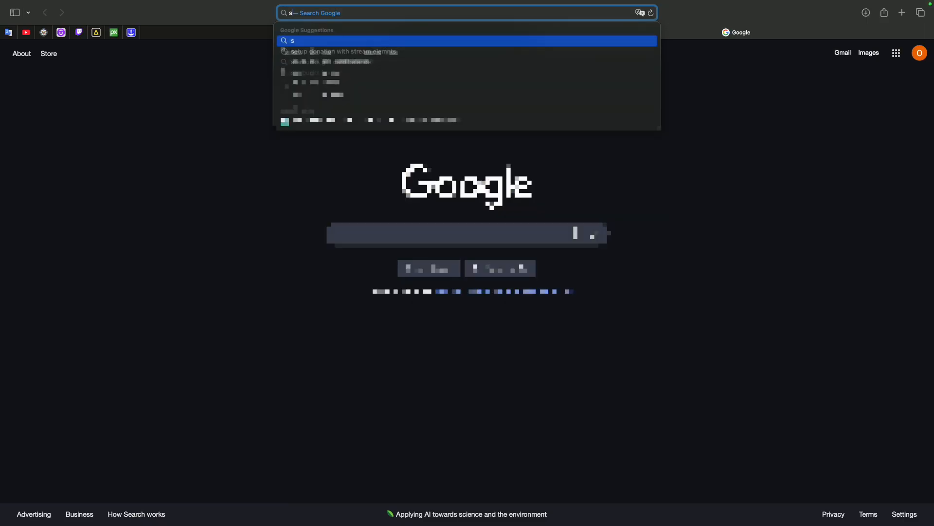
text(streamelements.com)
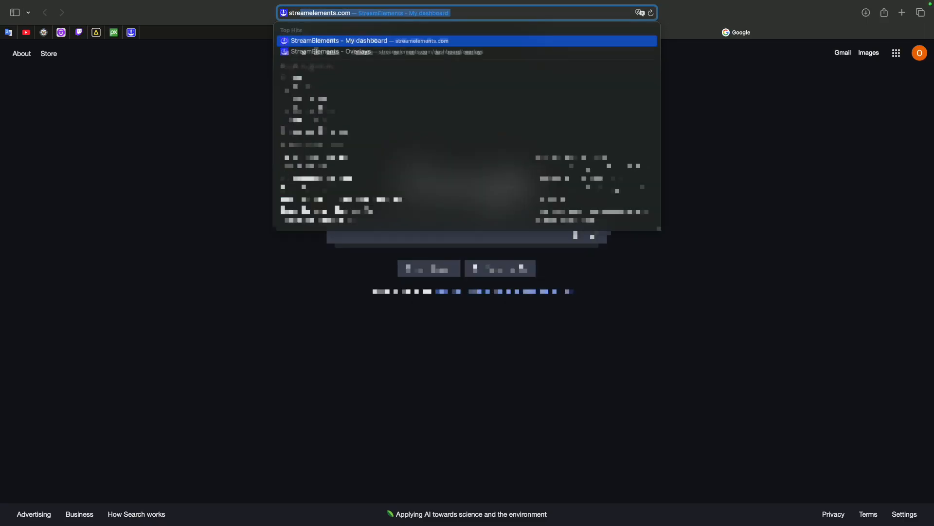
key(Return)
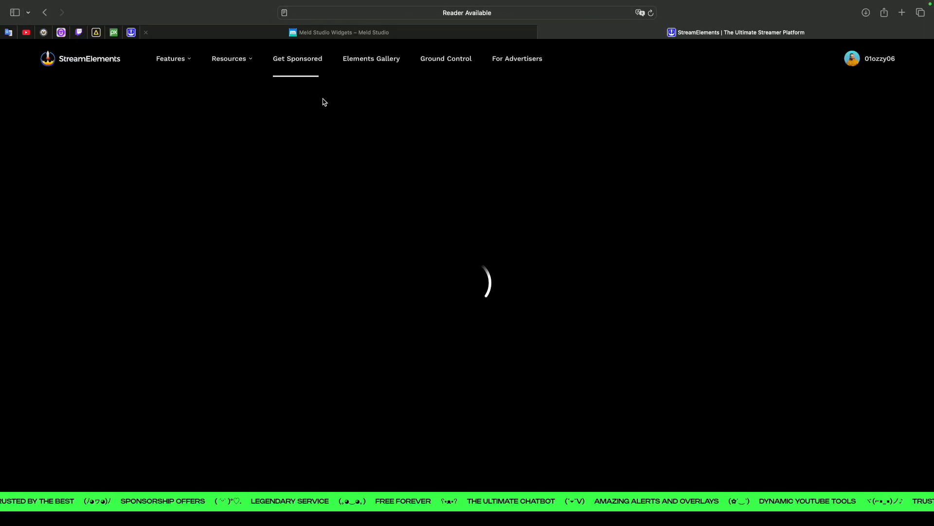
mouse_move(881, 61)
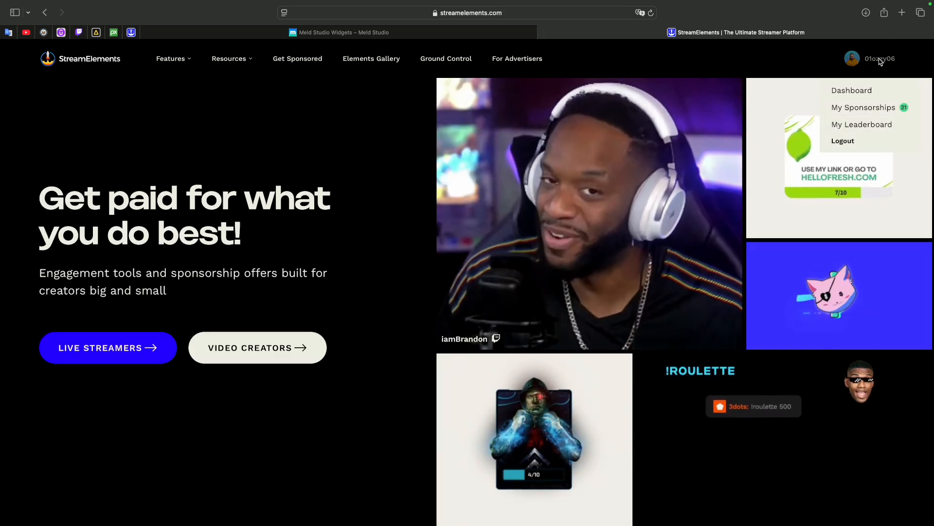
click(850, 90)
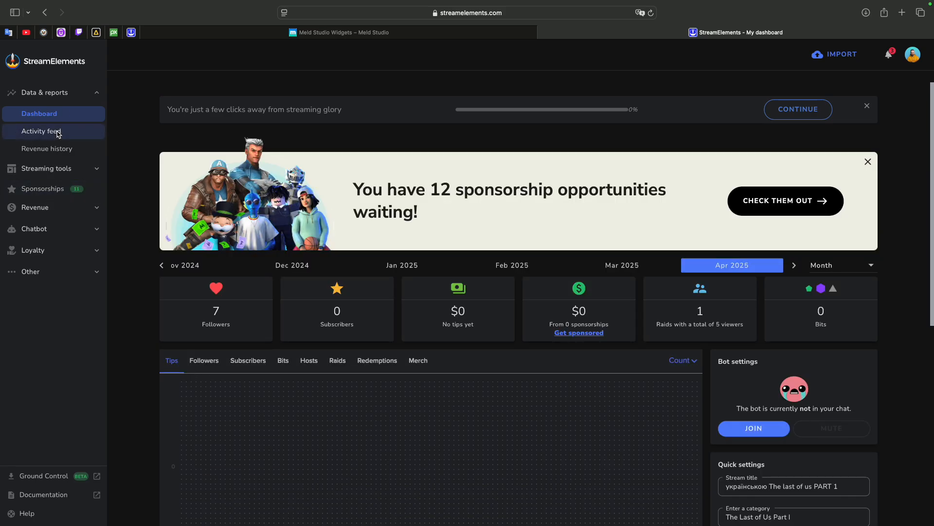
- Create a new StreamElements overlay from the Overlays page with a 1080p resolution
click(58, 172)
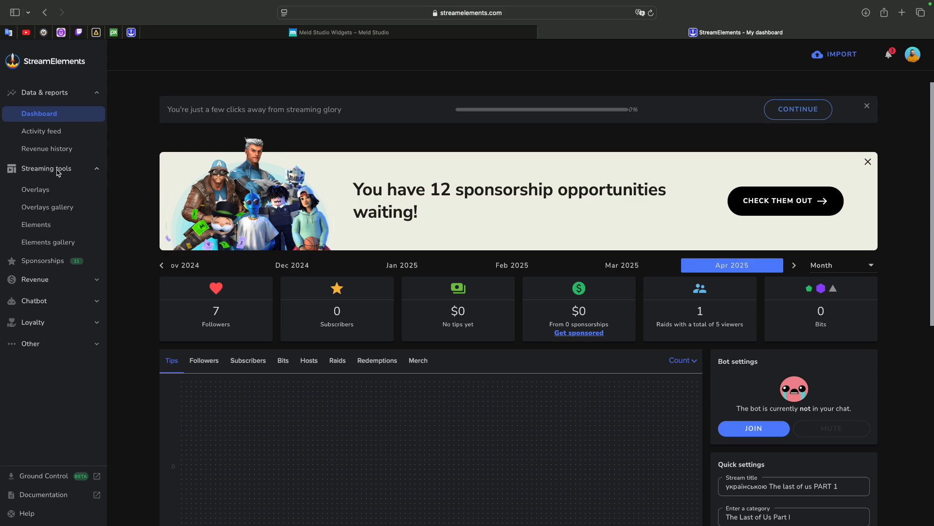
click(45, 193)
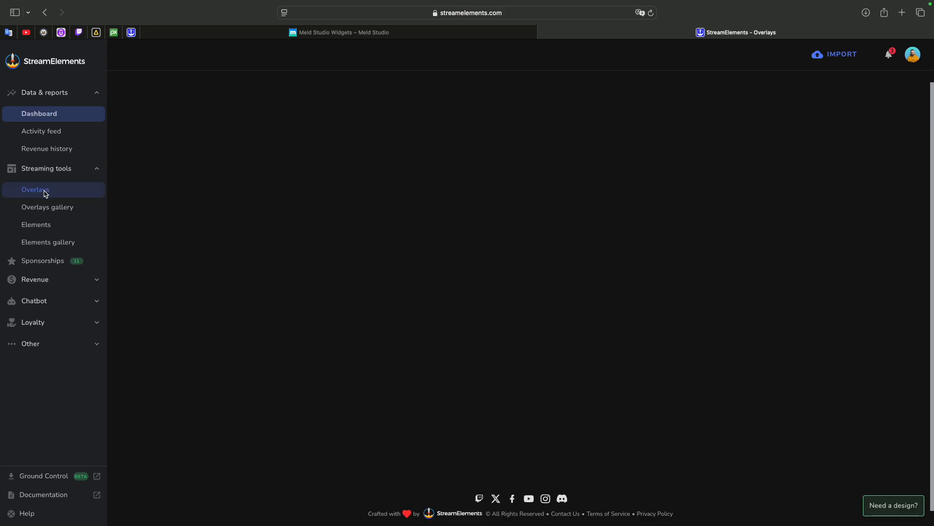
click(770, 105)
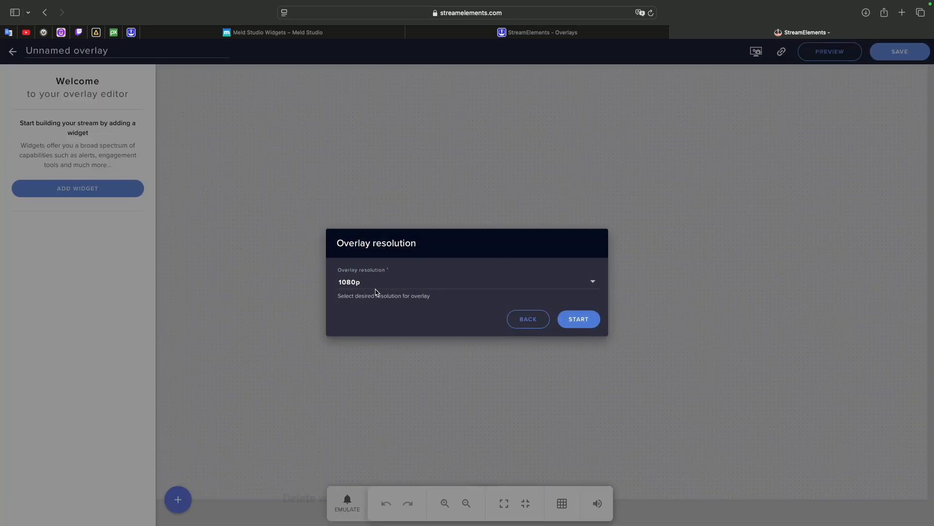
click(578, 319)
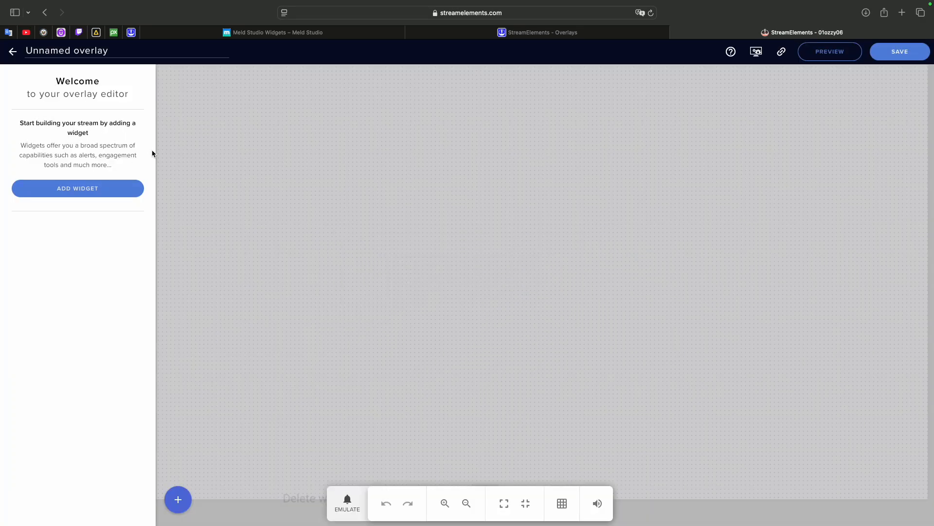
- Add an AlertBox widget from the Alerts category to the new overlay
click(112, 190)
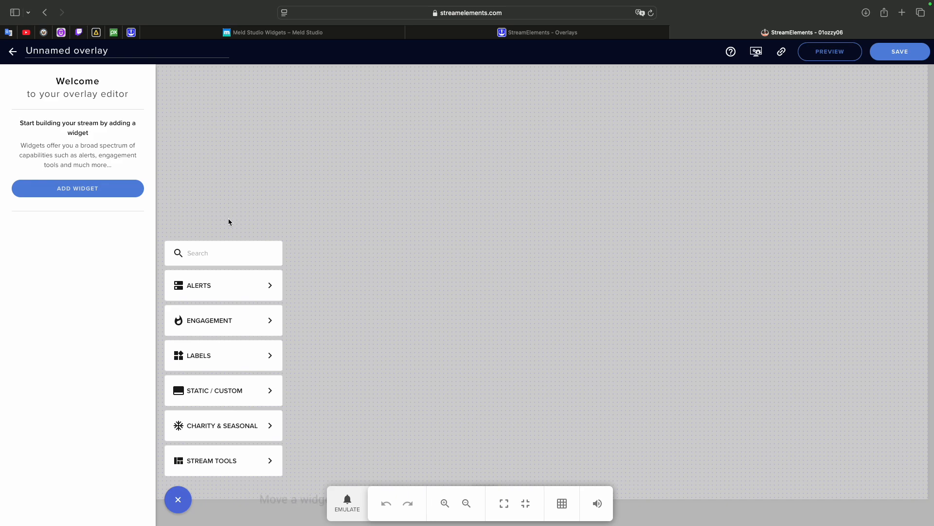
mouse_move(259, 285)
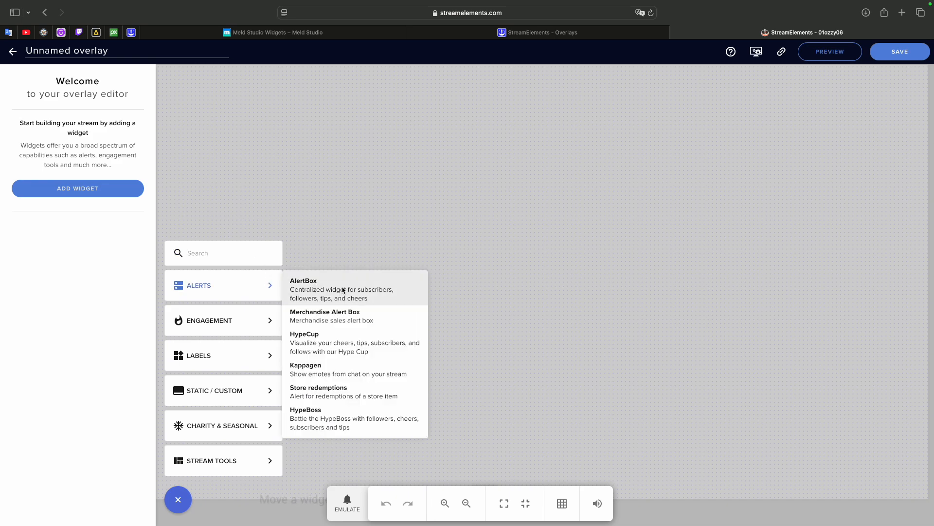
click(322, 286)
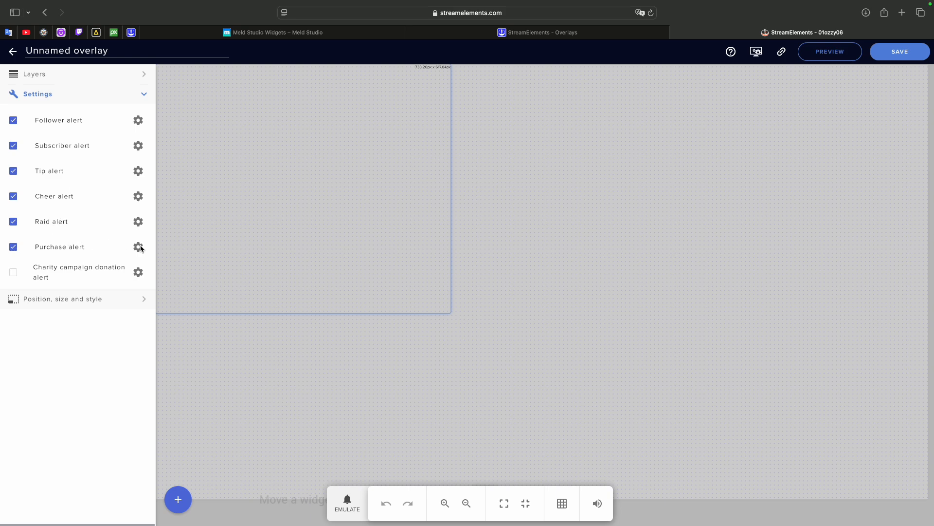
- Emulate a follower event to preview the AlertBox alert in the overlay
key(ctrl+Left)
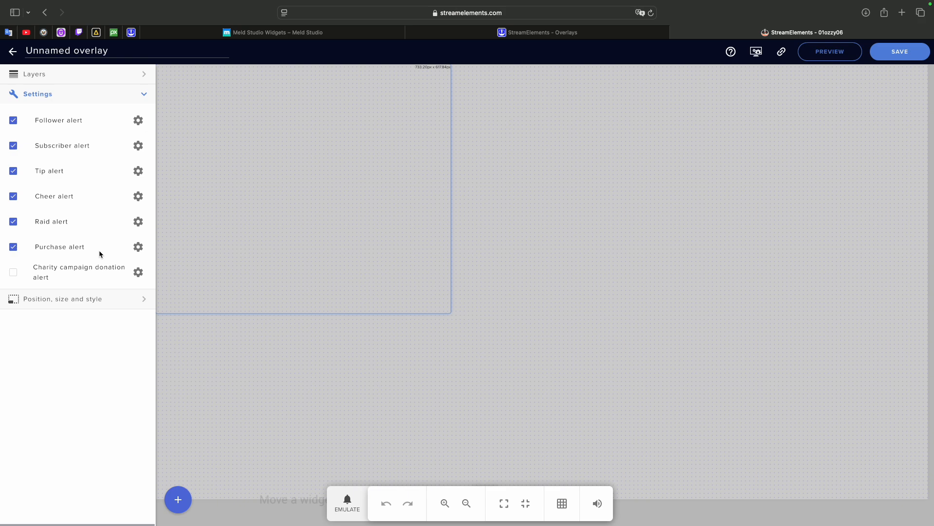
click(347, 504)
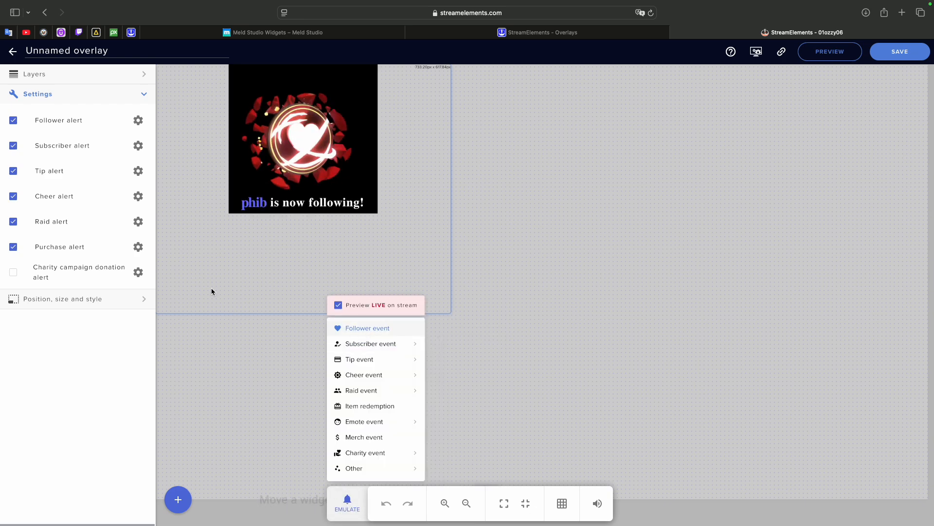
click(329, 411)
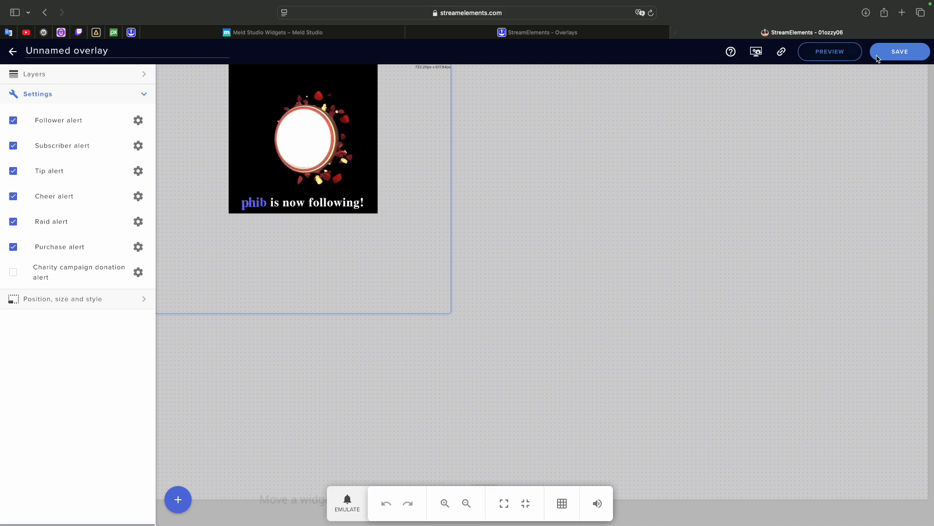
- Save the overlay as Test ALERT and copy its overlay URL
click(902, 54)
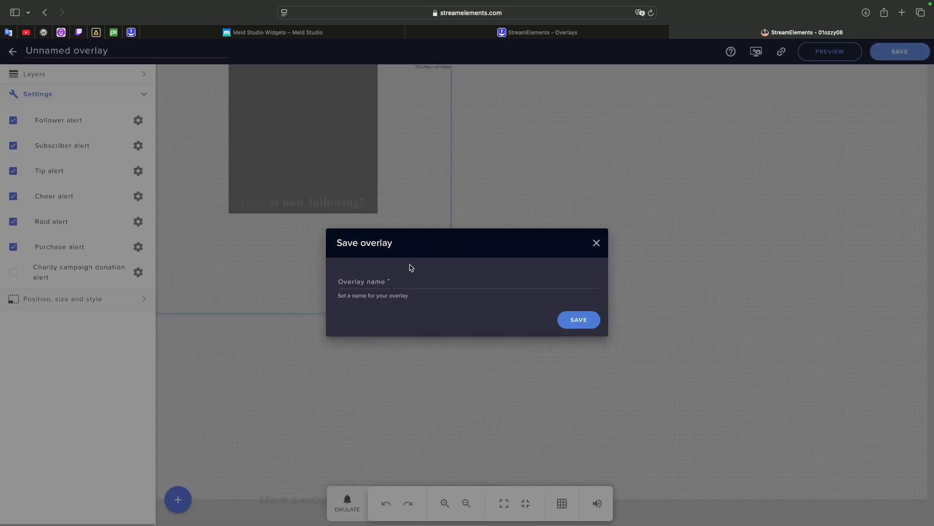
click(360, 274)
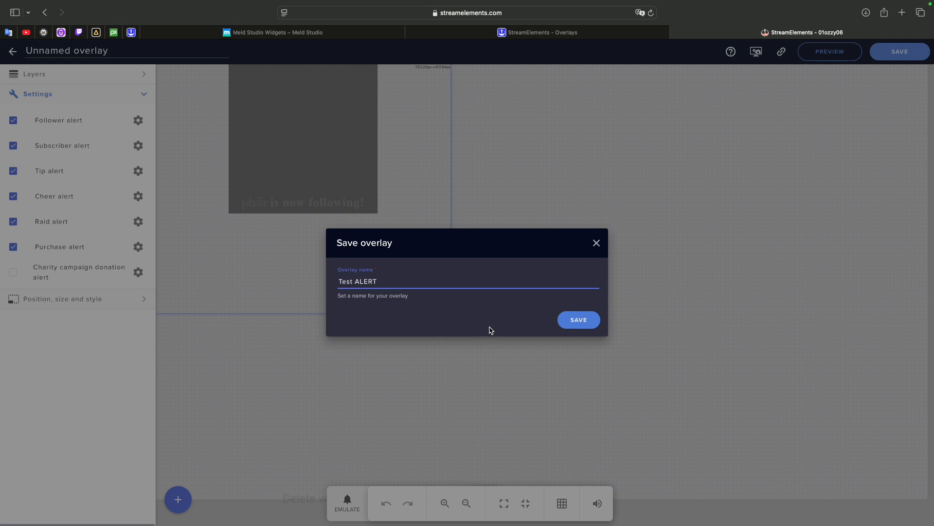
click(575, 320)
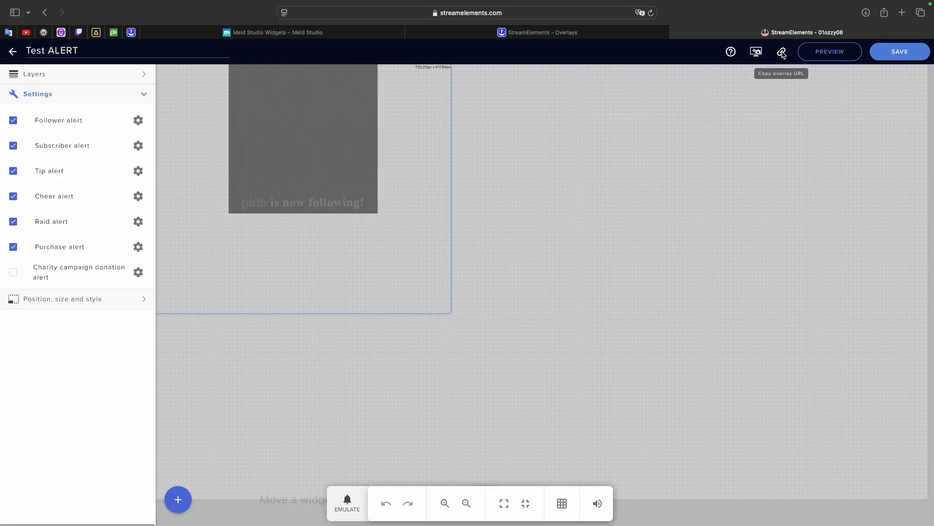
click(782, 52)
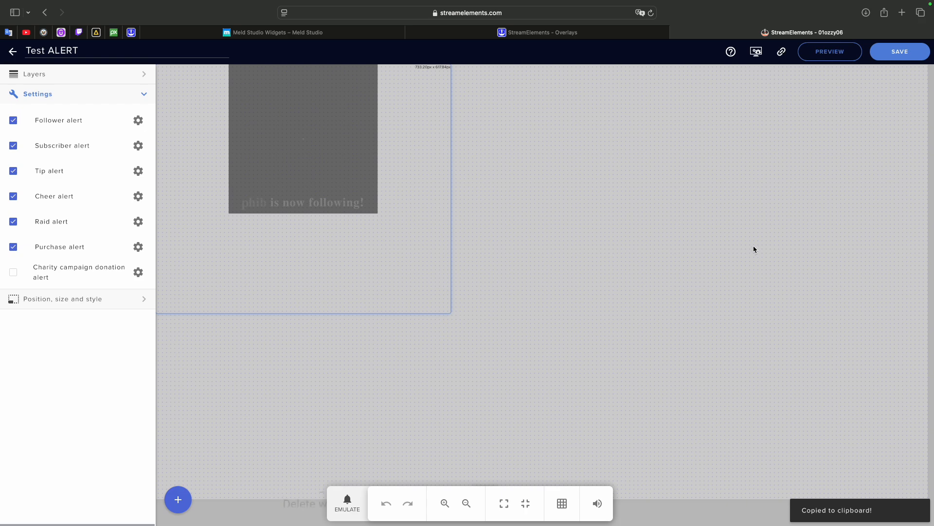
- Return to Meld Studio and add a Browser layer to the For video scene
key(ctrl+Left)
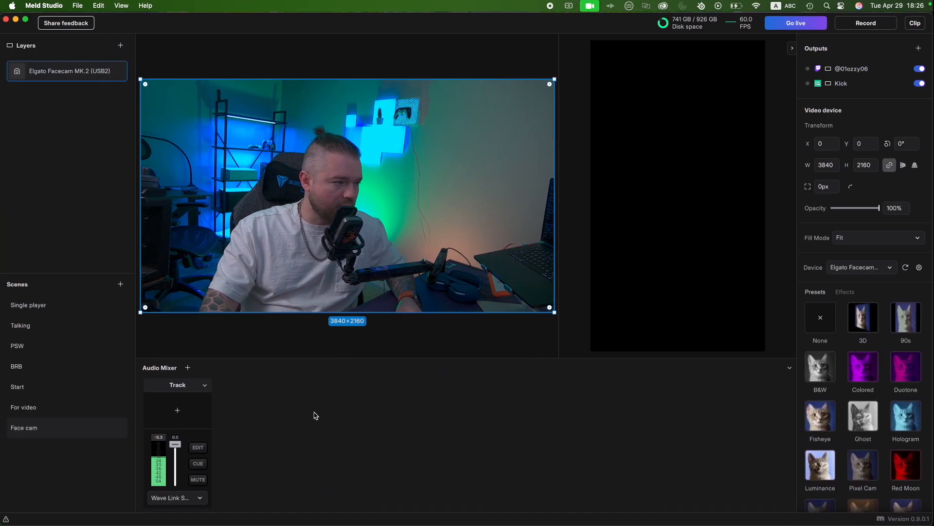
click(36, 411)
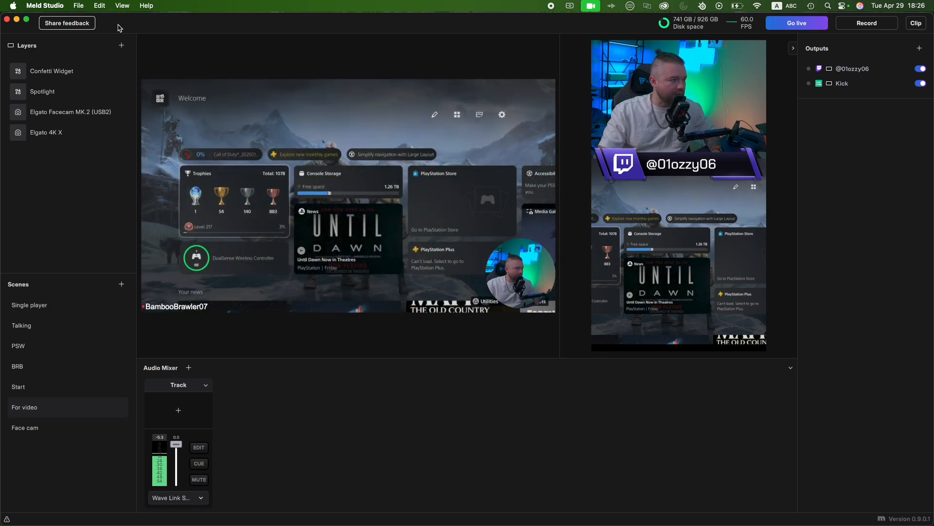
click(121, 45)
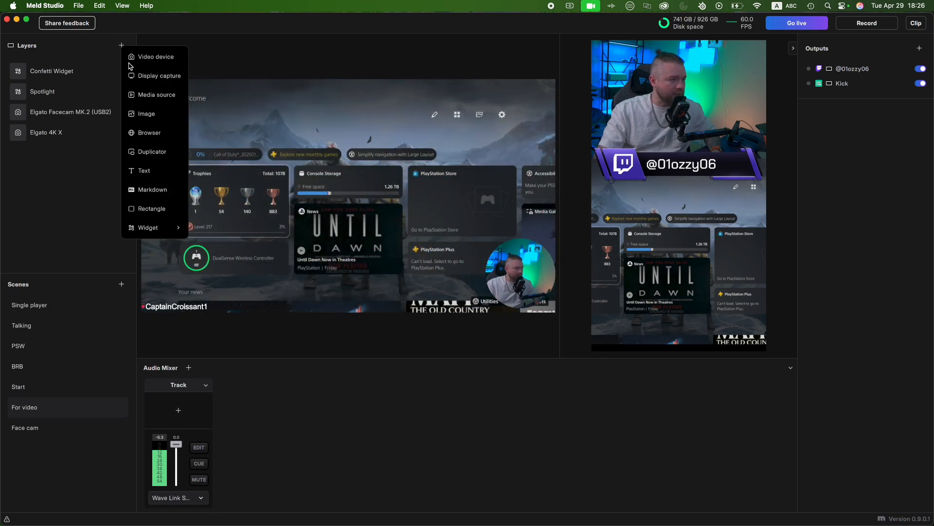
click(153, 135)
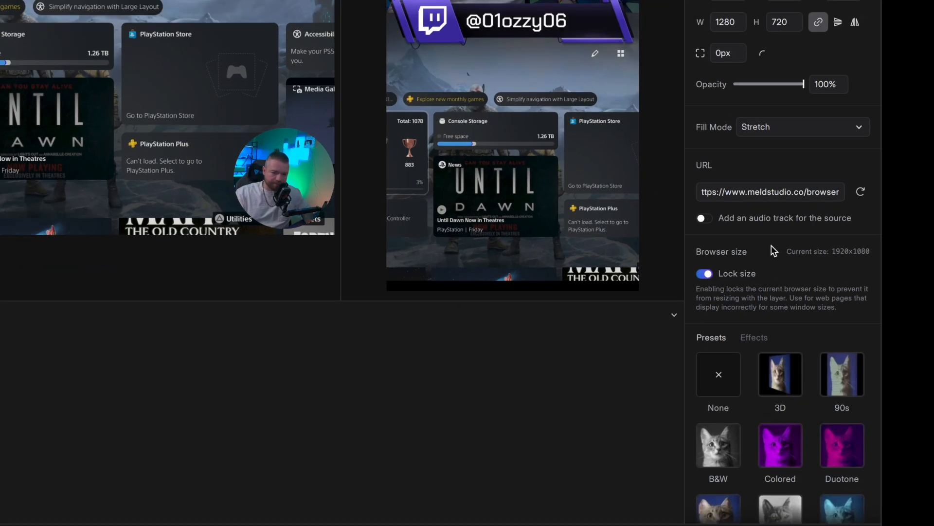
- Replace the Browser layer's URL with the copied overlay URL, including its access token, and add an audio track for the source
scroll(861, 323, down, 2)
scroll(772, 248, up, 1)
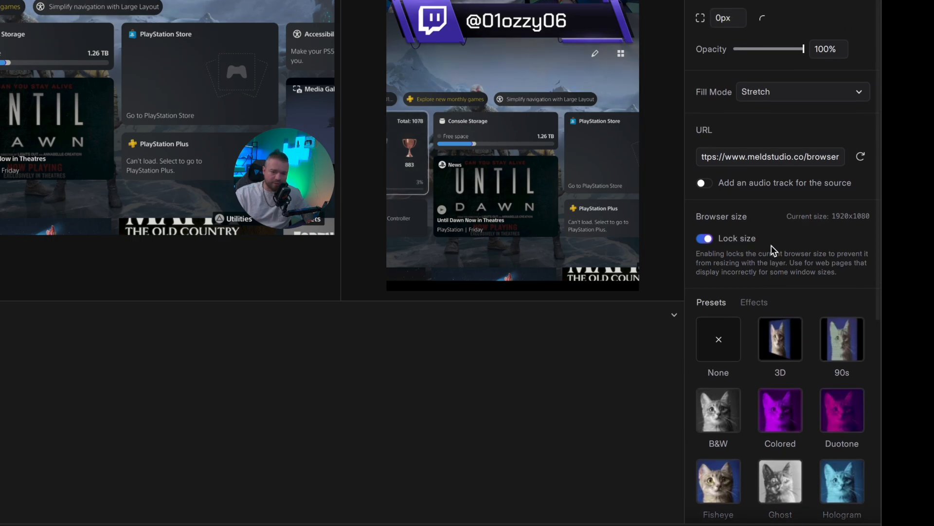
double_click(749, 161)
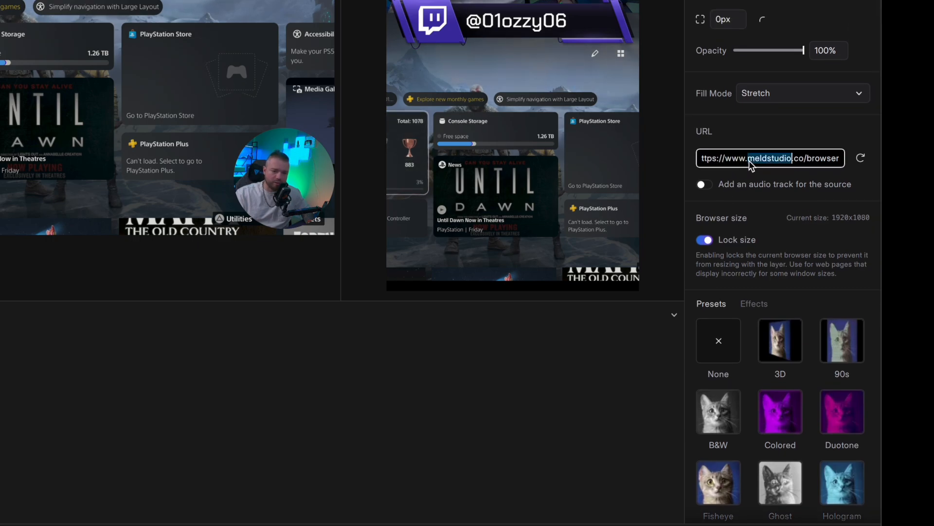
triple_click(749, 161)
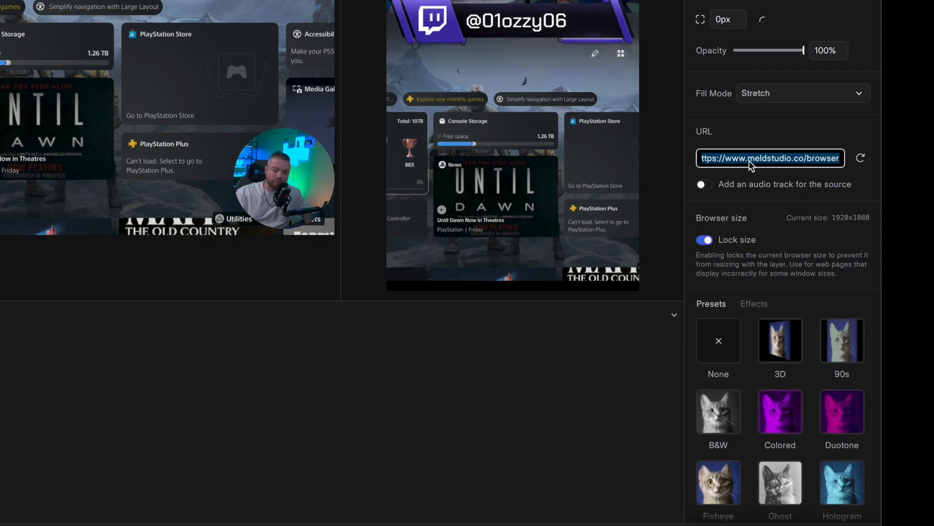
key(ctrl+v)
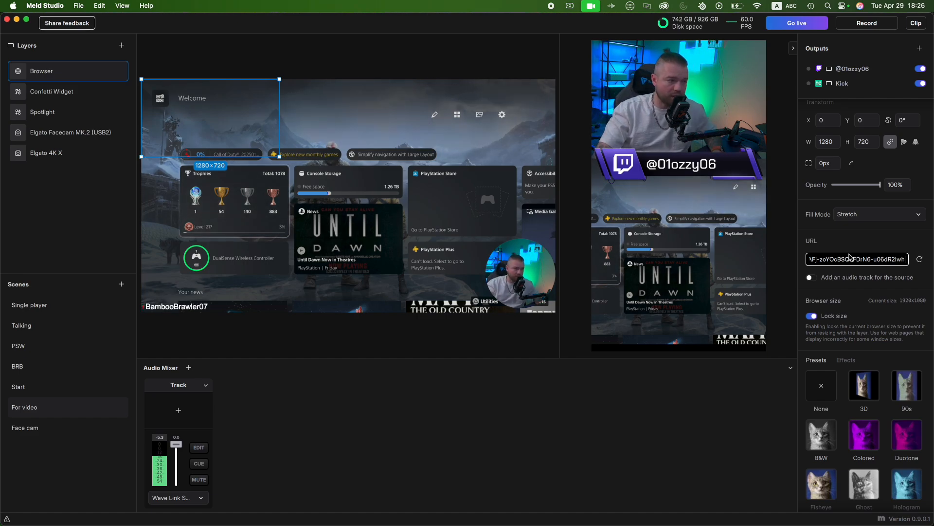
key(ctrl+Right)
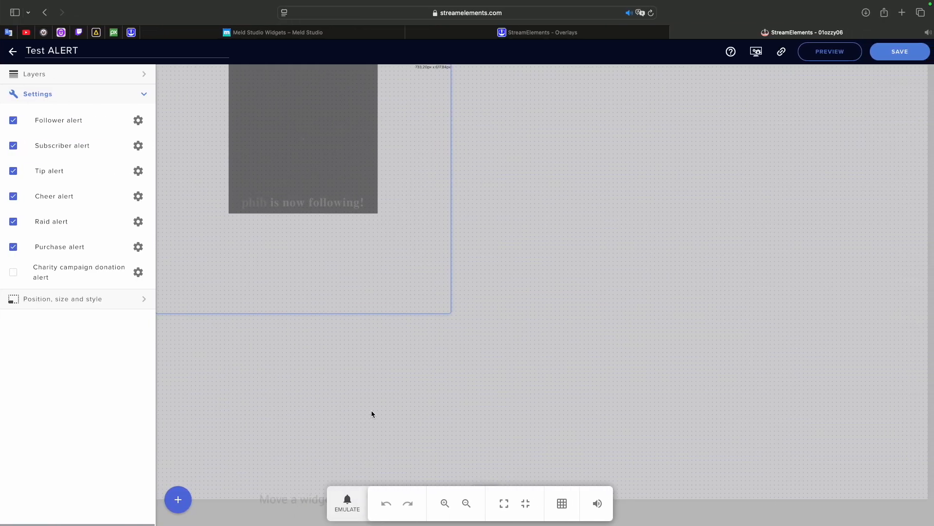
key(ctrl+Left)
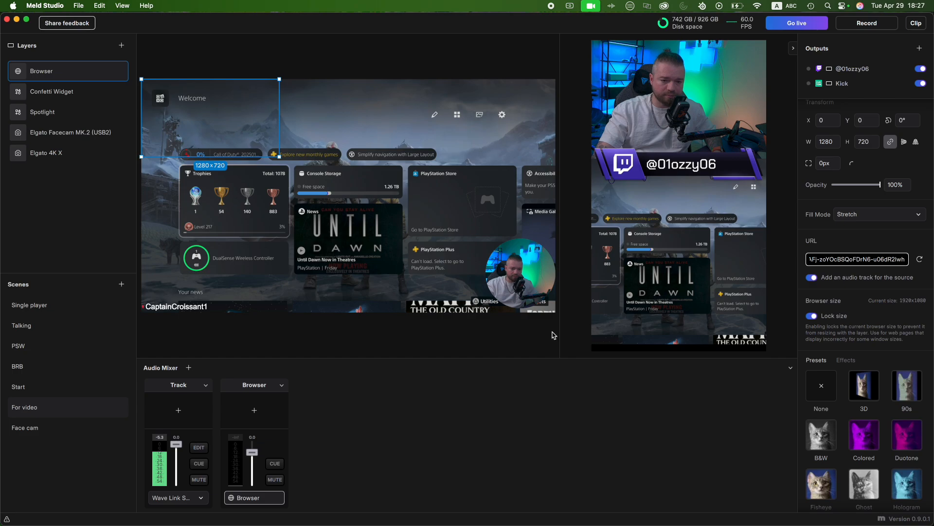
- Switch to StreamElements, emulate raid and tip events with live preview on stream, and return to Meld Studio
key(ctrl+Right)
click(353, 497)
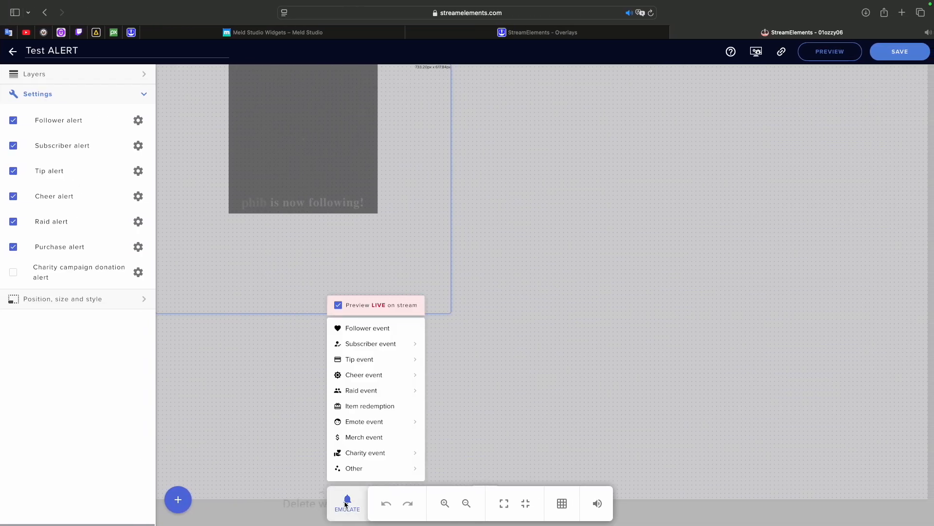
mouse_move(375, 394)
mouse_move(413, 361)
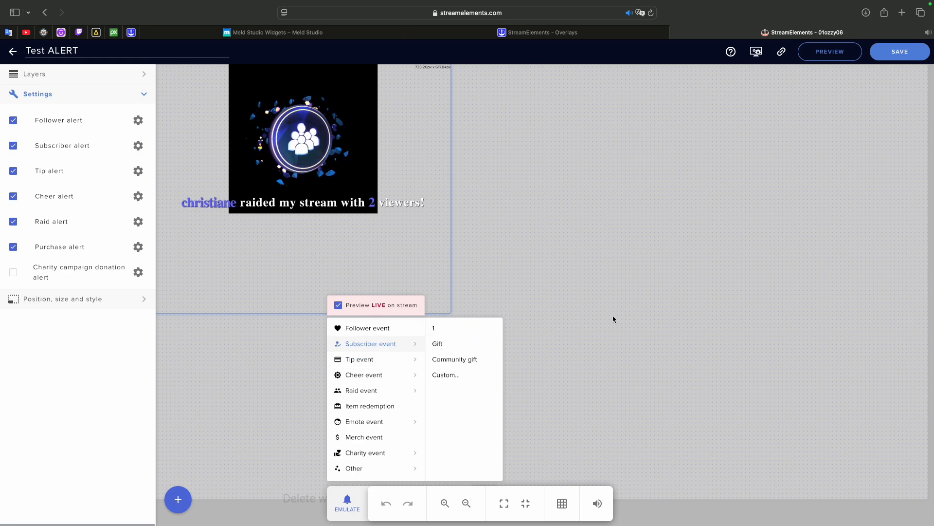
key(ctrl+Left)
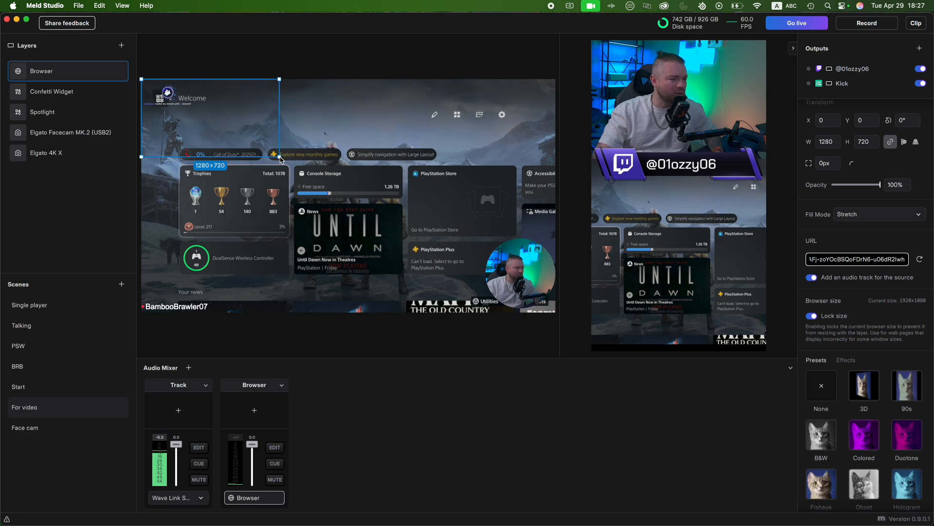
- Enlarge the Browser layer to about 4491 × 2526 and shift it to about X -15, Y -66
drag(279, 157, 625, 352)
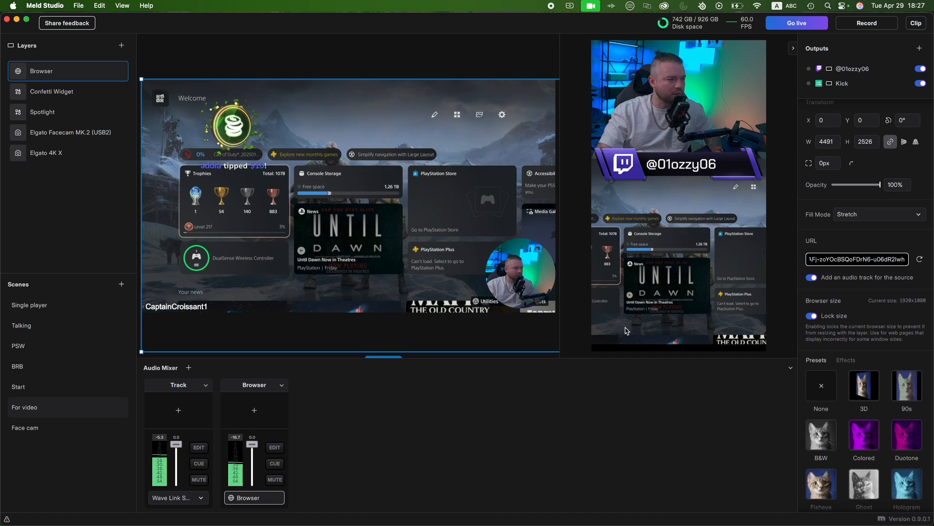
mouse_move(204, 170)
mouse_down()
mouse_move(303, 149)
mouse_move(169, 148)
mouse_move(202, 163)
mouse_up()
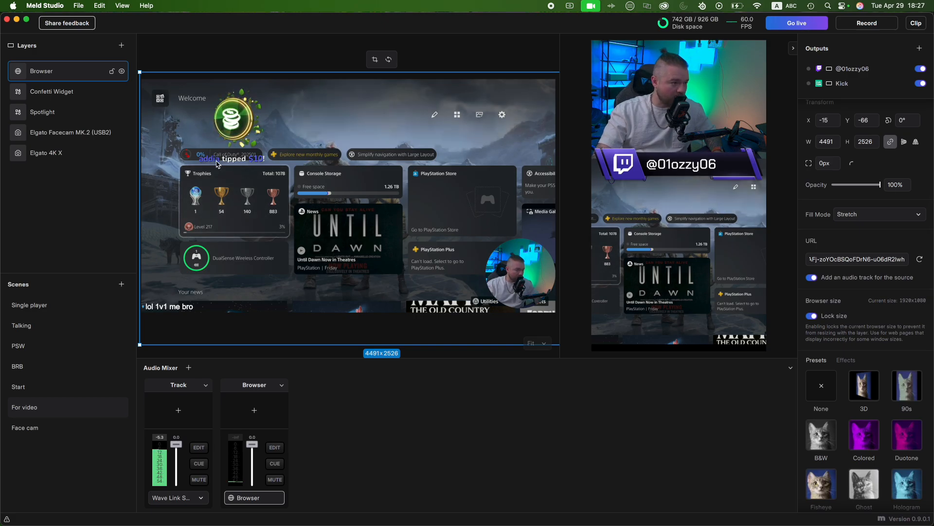
- Emulate a raid event of 10 in StreamElements to test the enlarged alert layer
key(ctrl+Right)
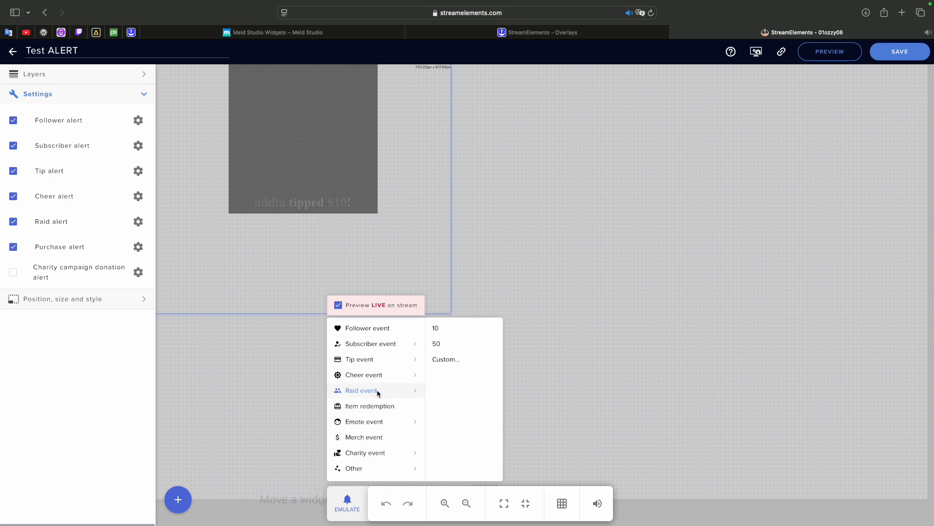
click(446, 334)
key(ctrl+Left)
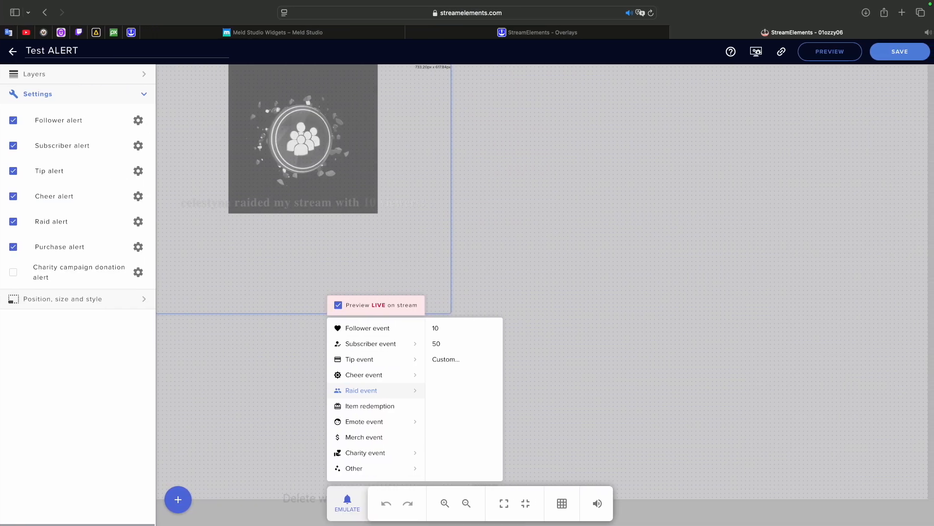
- Leave the overlay editor, open the StreamElements Tipping settings, and review the tipping setup and Payment Providers section
click(12, 52)
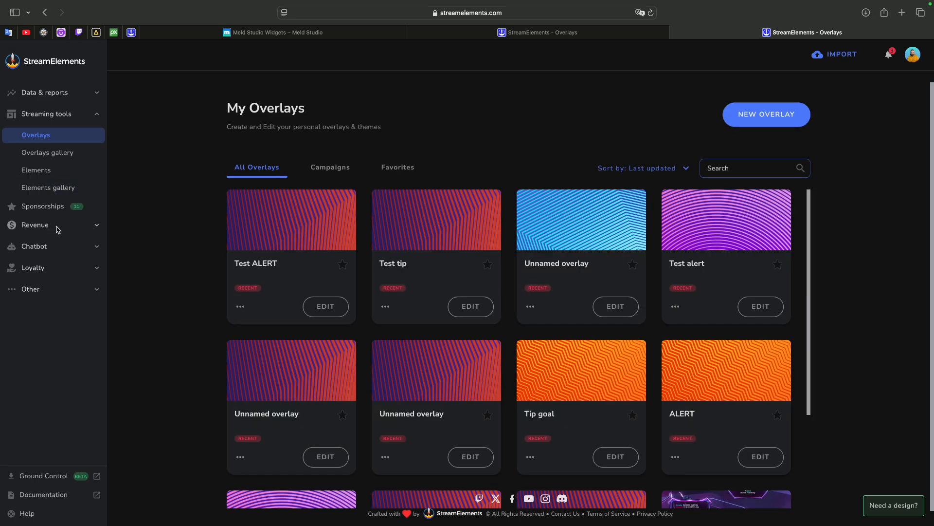
click(48, 227)
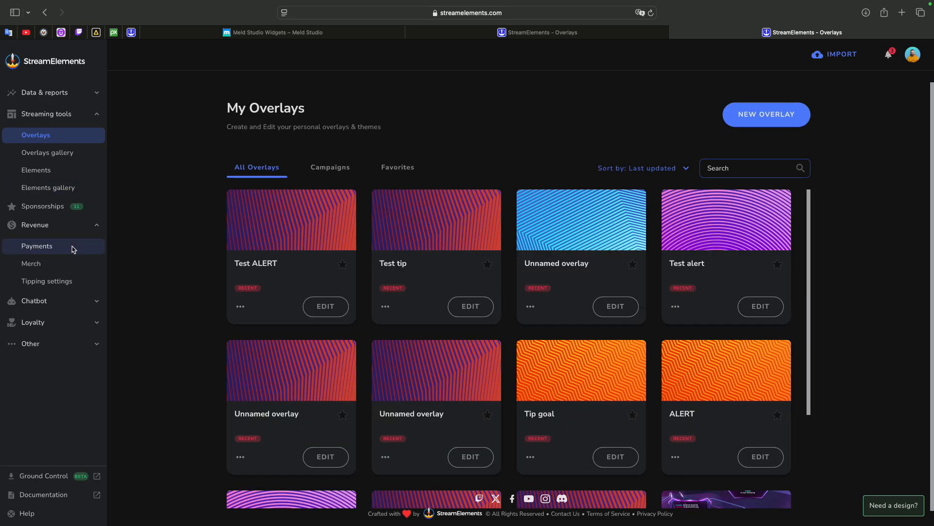
click(66, 282)
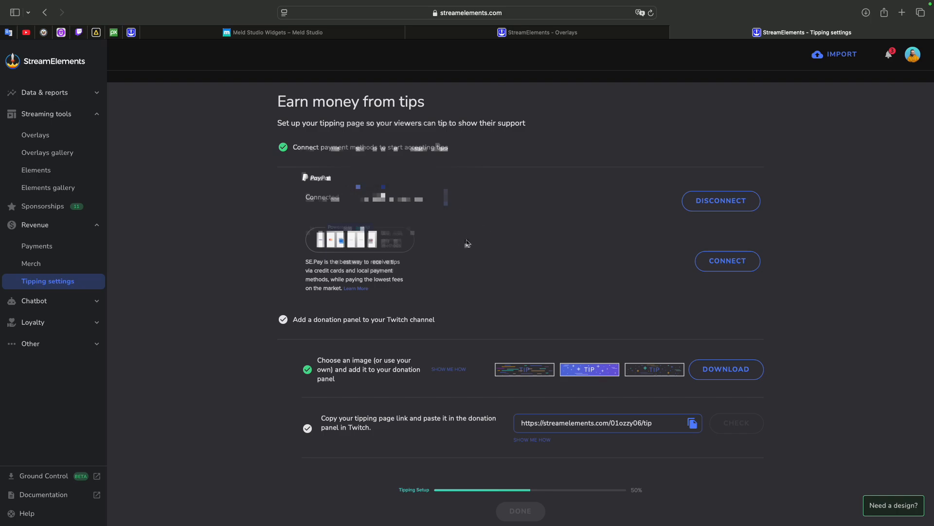
scroll(467, 243, down, 5)
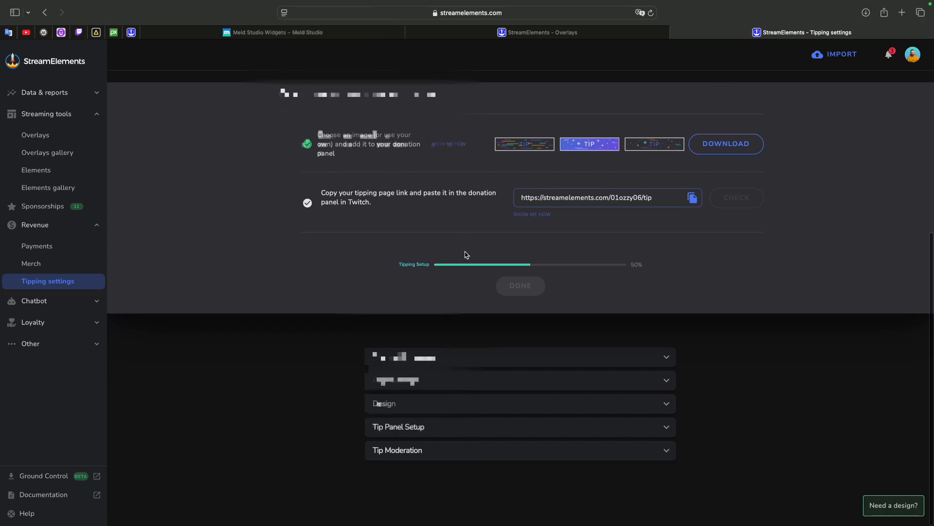
click(429, 358)
scroll(428, 366, down, 3)
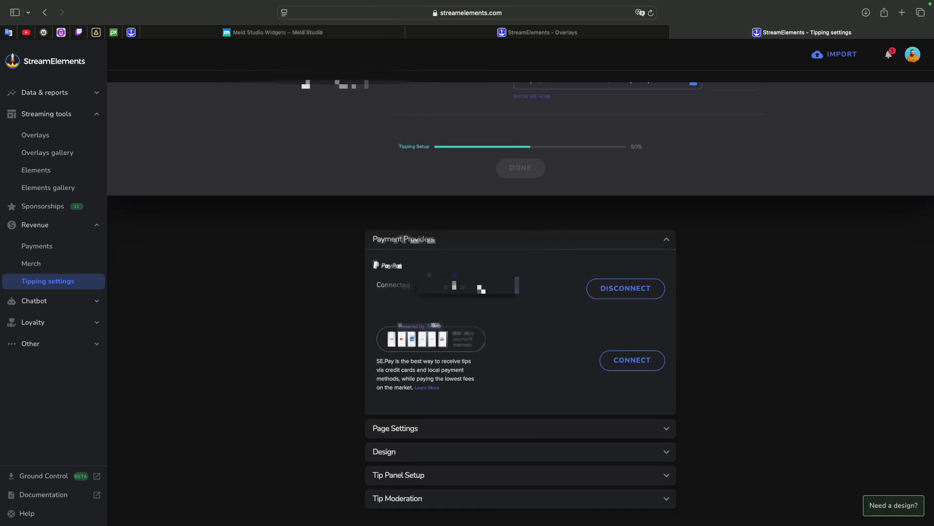
scroll(457, 292, down, 2)
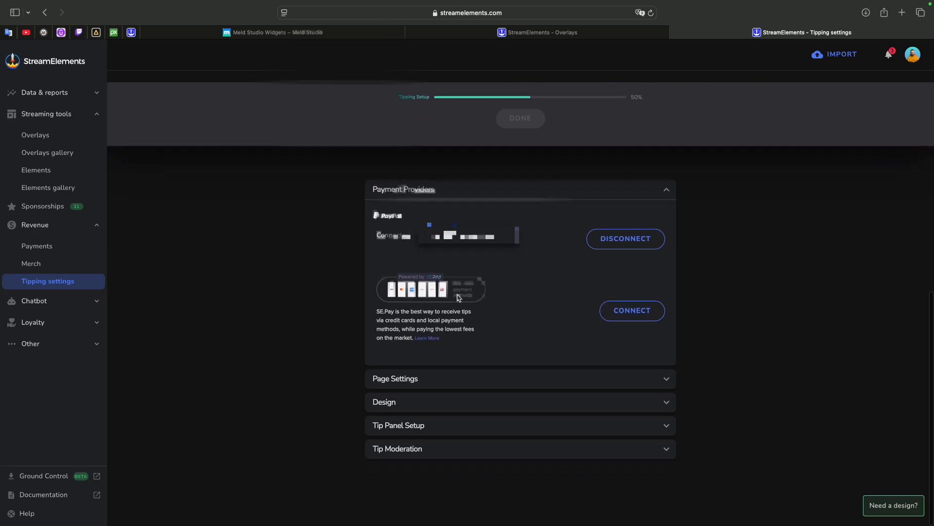
- Expand Page Settings and review the currency, amount limits, message length, viewer login and tipping preset options
click(423, 381)
scroll(423, 381, down, 5)
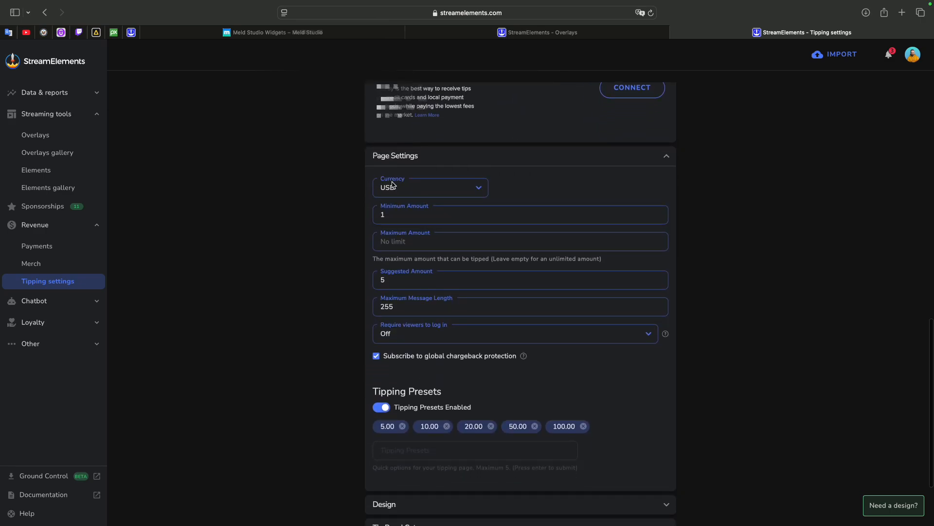
scroll(412, 209, down, 1)
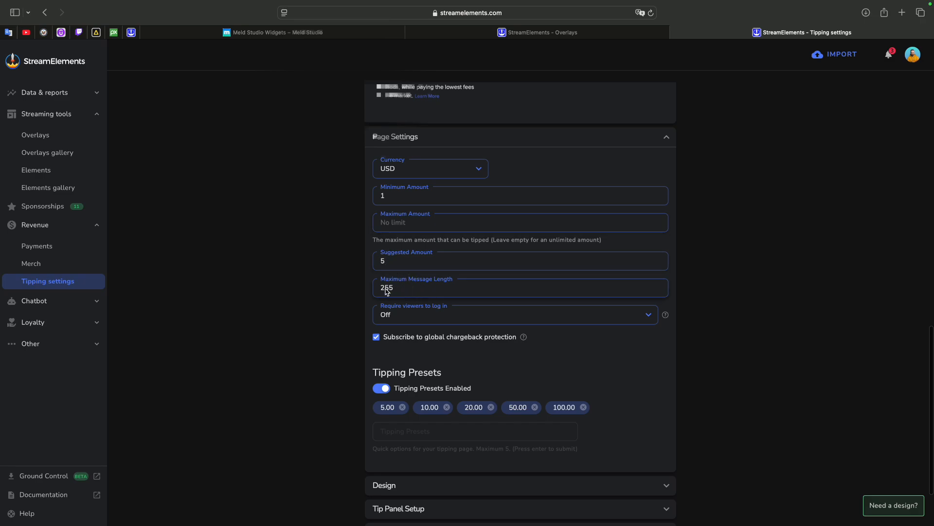
scroll(438, 258, down, 3)
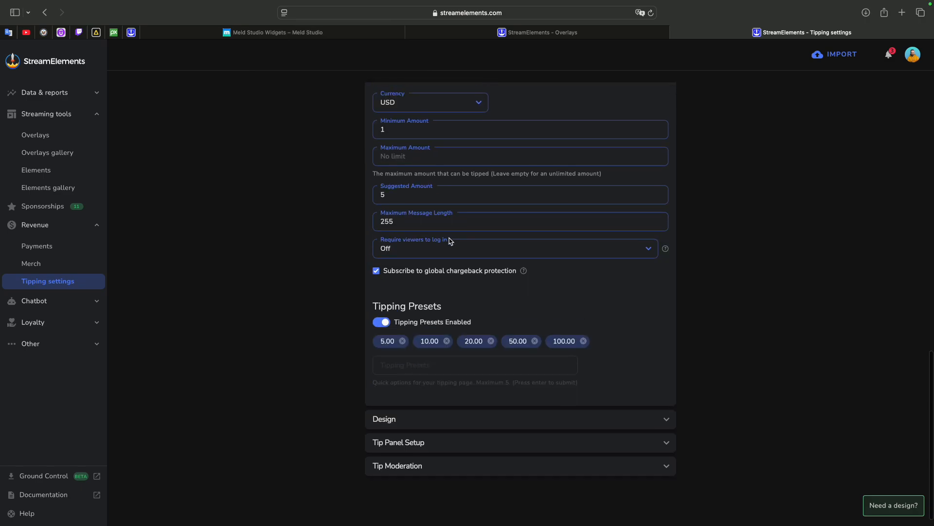
scroll(452, 292, down, 1)
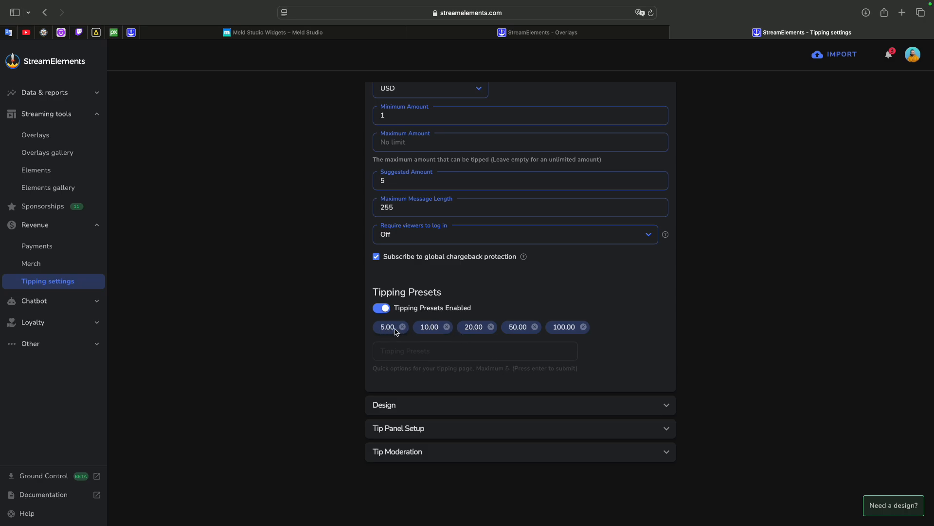
- Expand the Design section and review the tipping page title, message, background, header and leaderboard options
click(461, 402)
scroll(438, 417, down, 3)
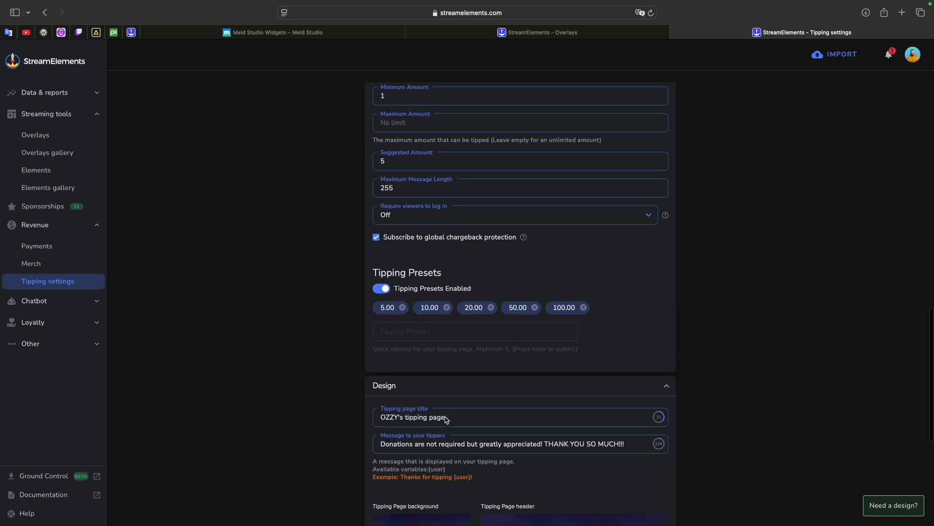
scroll(480, 299, down, 2)
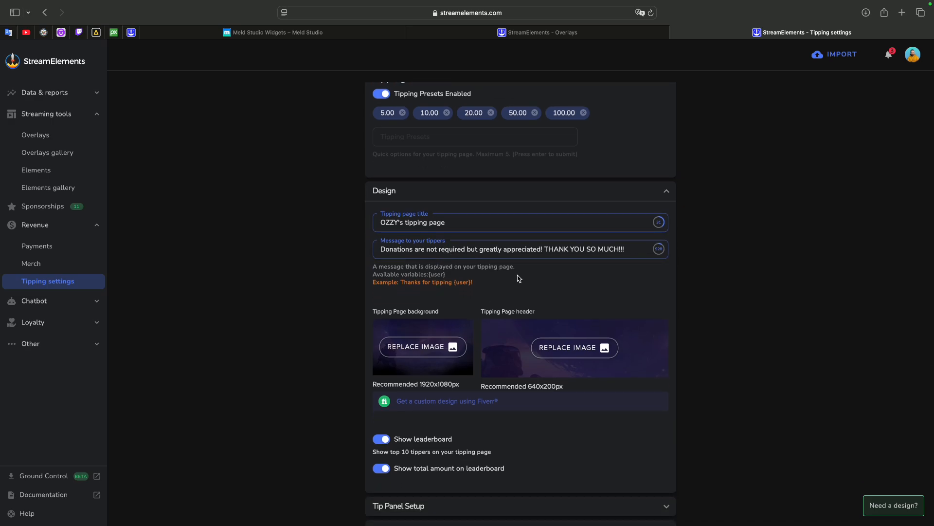
scroll(519, 278, down, 2)
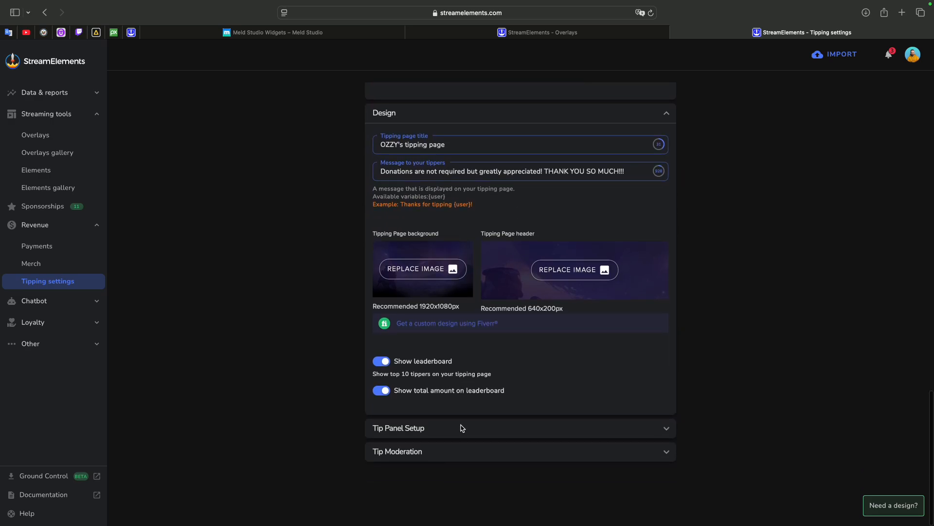
- Copy the tipping page link for the Twitch panel from Tip Panel Setup and open it in a new browser tab
click(468, 433)
scroll(525, 394, down, 2)
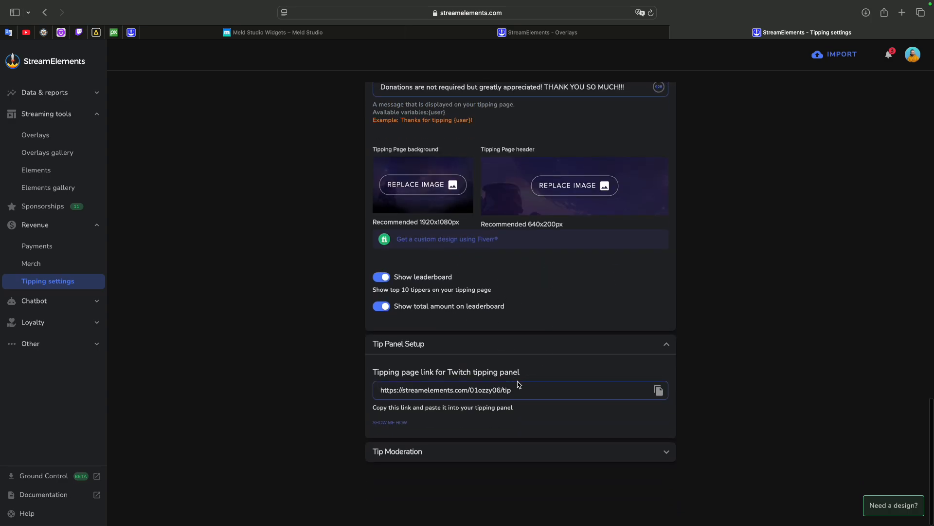
double_click(526, 393)
triple_click(526, 394)
key(super+c)
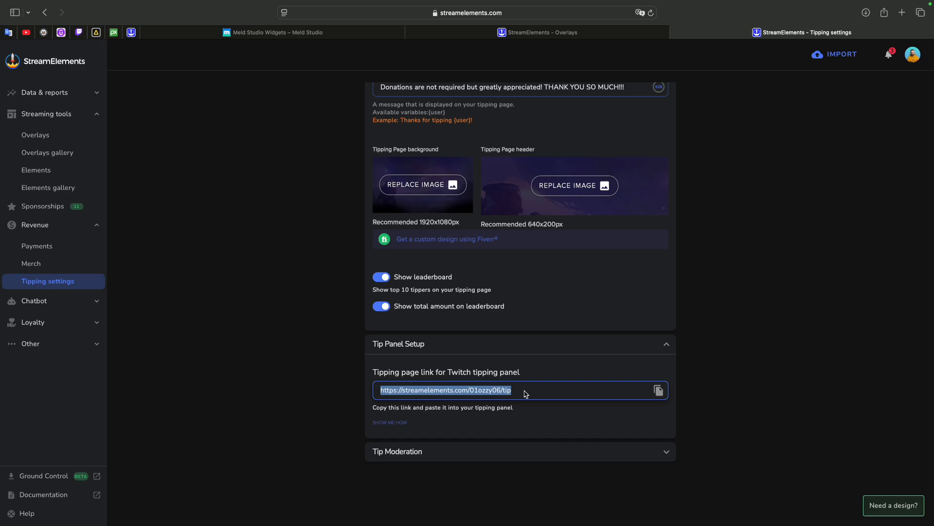
click(901, 12)
key(super+v)
key(Return)
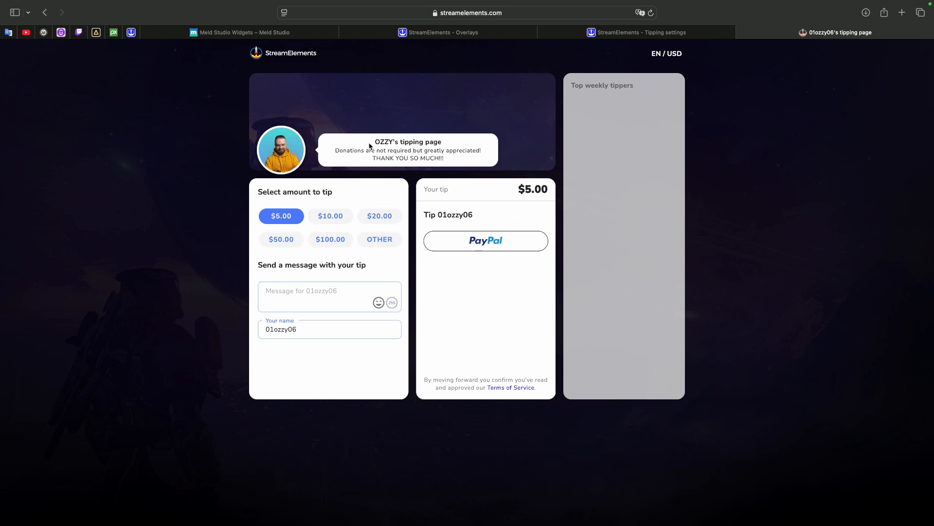
- Try the $10, $20, $50, $100, $5 and Other tip amounts on the tipping page
click(345, 219)
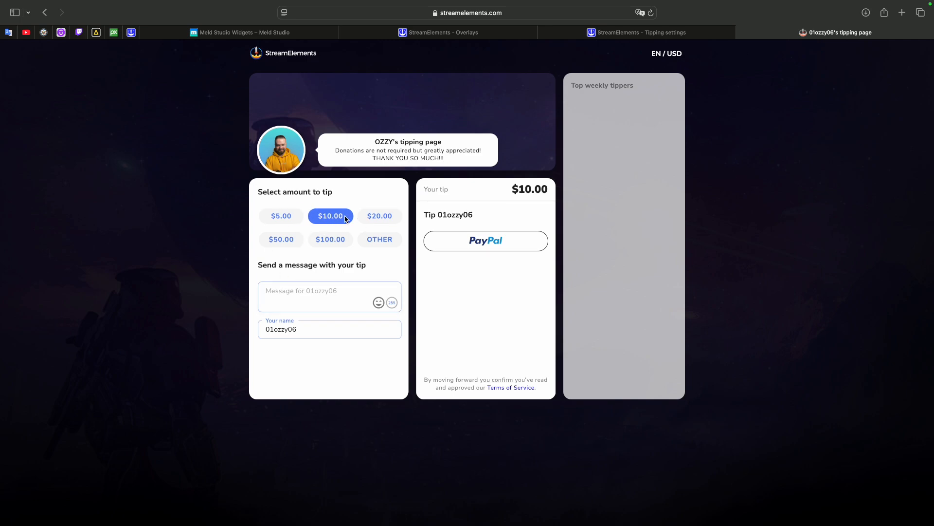
click(375, 219)
click(281, 240)
click(324, 241)
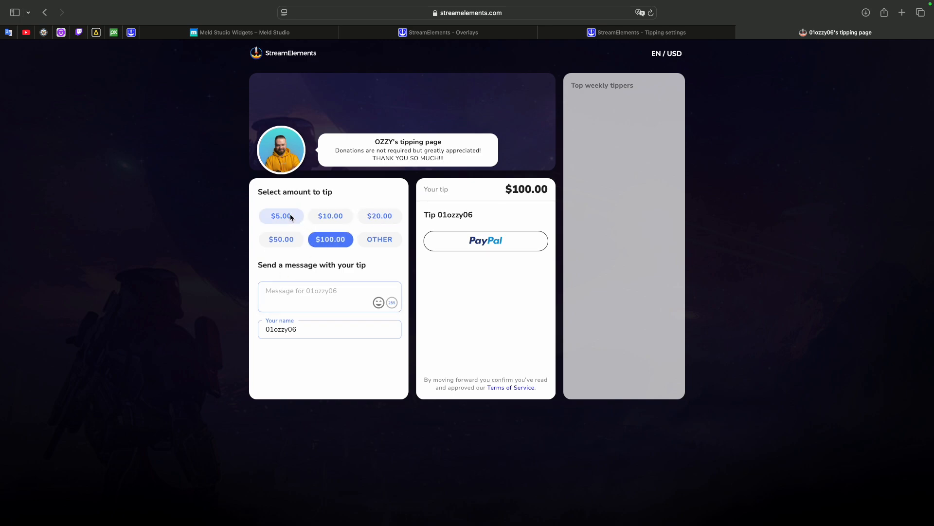
click(291, 217)
click(380, 240)
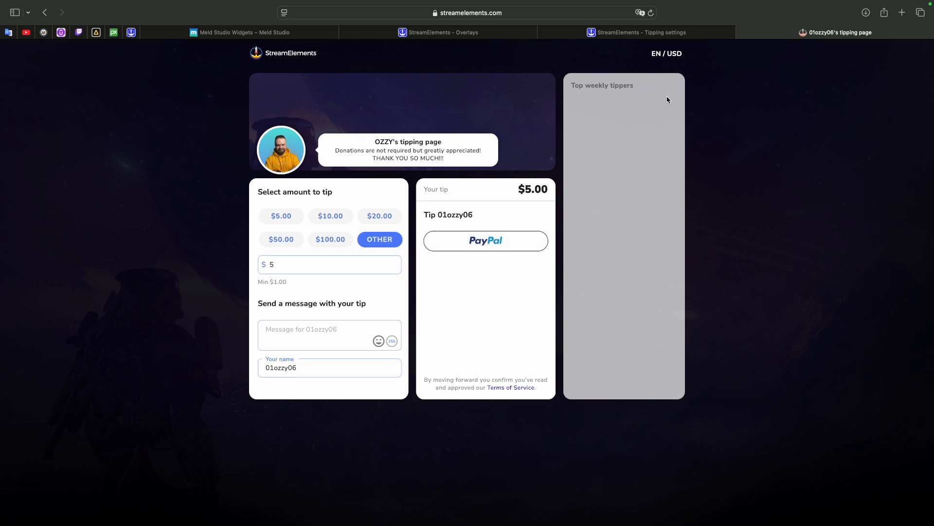
- Return to the StreamElements overlays list and start a new overlay at 1080p resolution
click(693, 36)
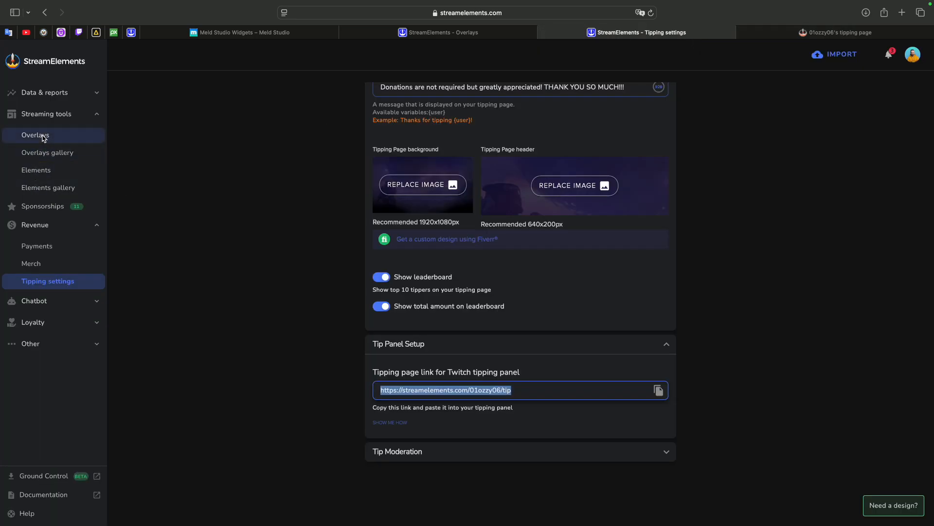
click(43, 137)
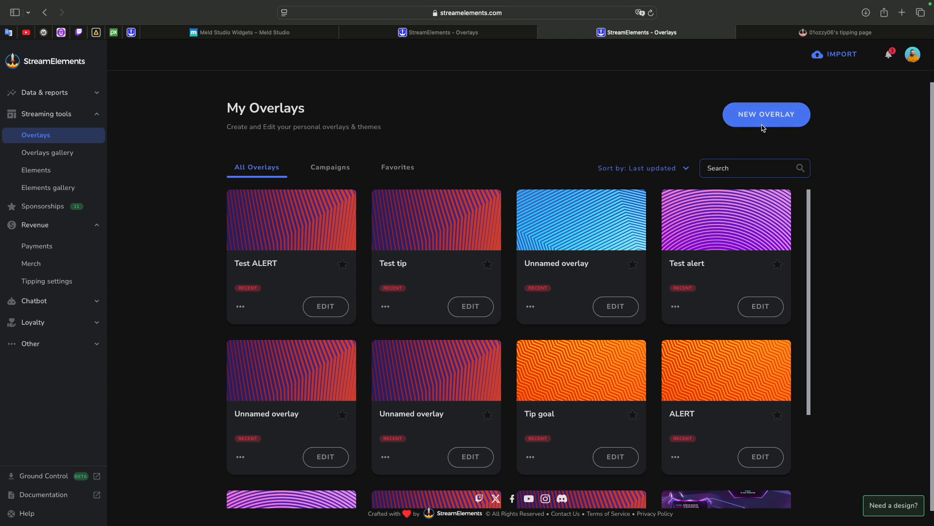
click(762, 125)
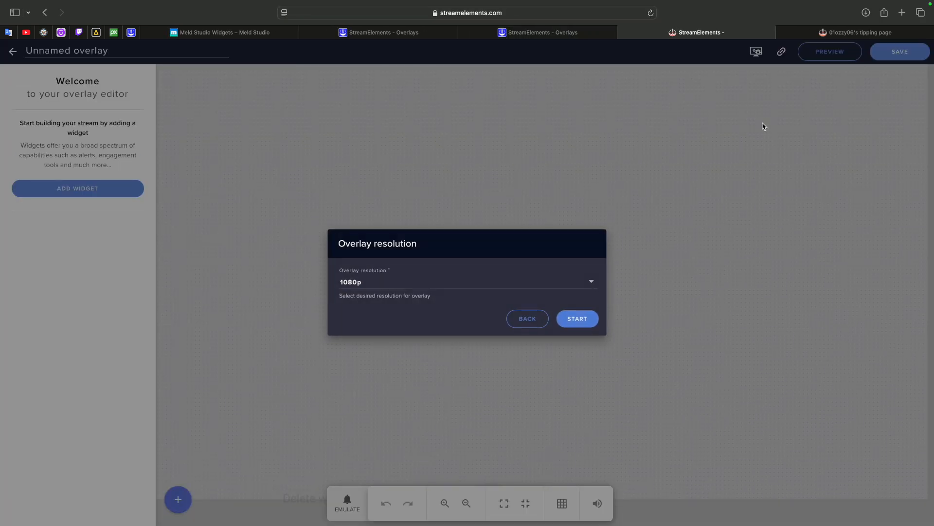
click(579, 319)
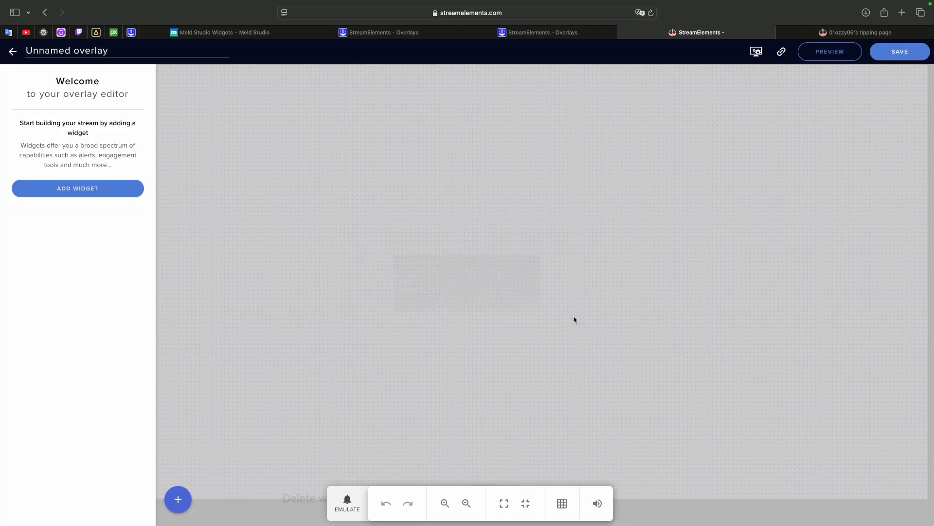
- Add the Tip goal widget from the tips goal labels to the overlay
click(185, 498)
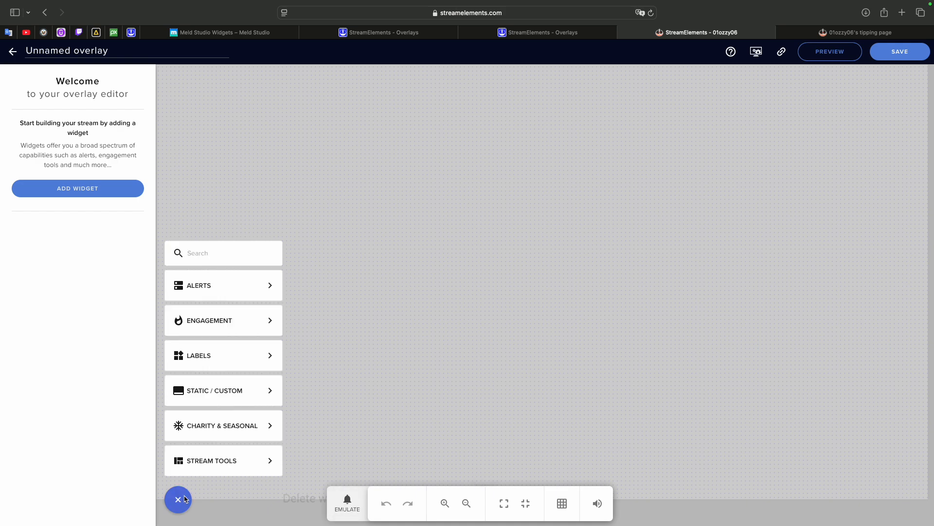
mouse_move(223, 355)
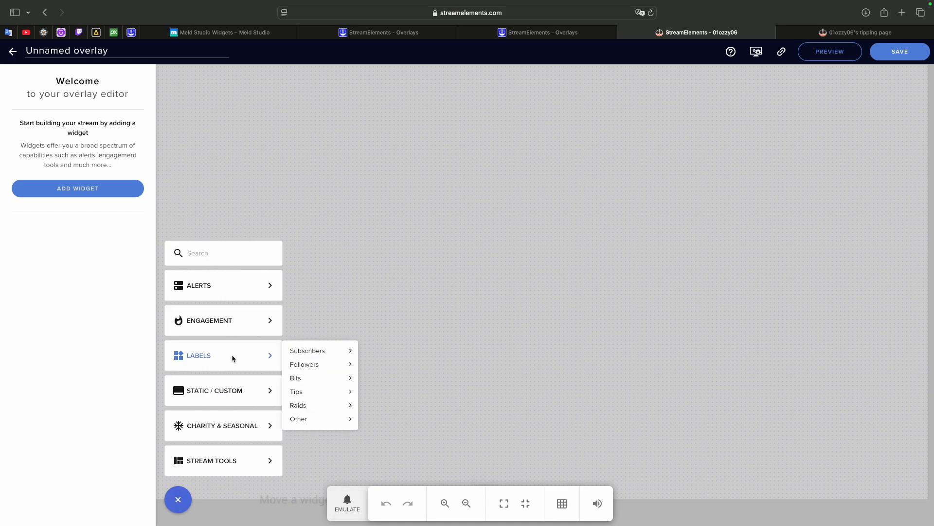
mouse_move(340, 395)
mouse_move(403, 425)
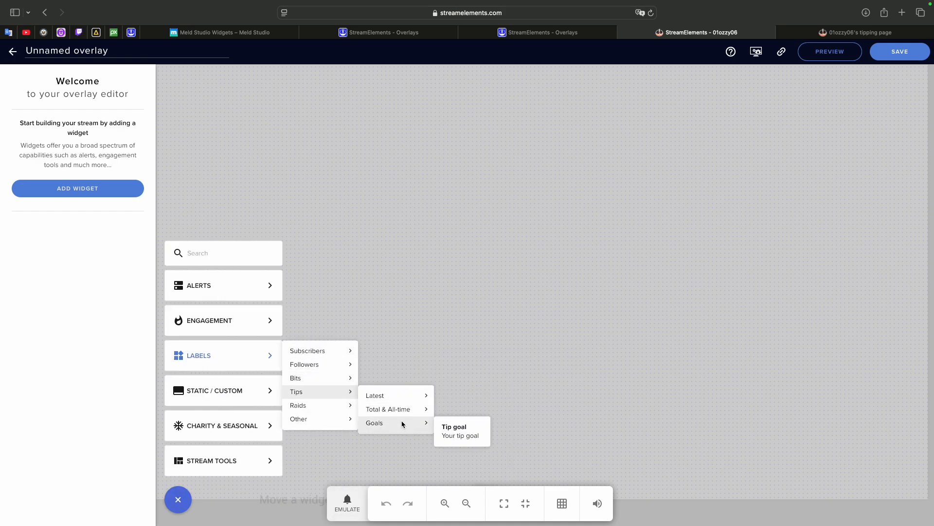
click(455, 431)
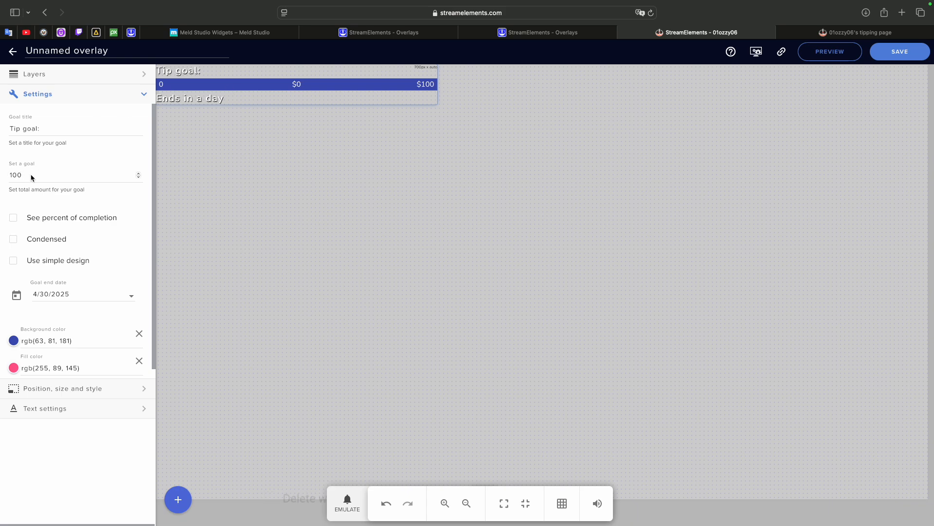
- Set the goal title of the widget to "Tip goal: New headphones"
click(55, 129)
text(New head)
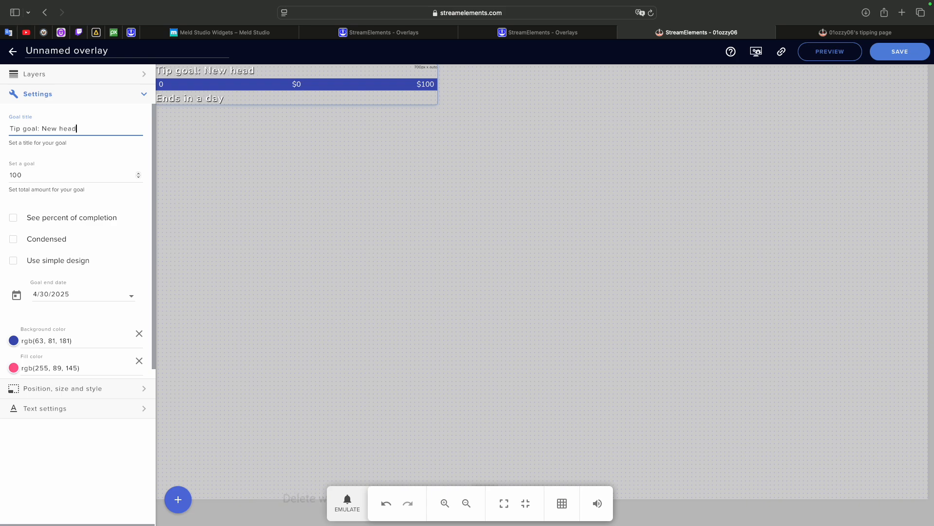
text(phones)
click(265, 250)
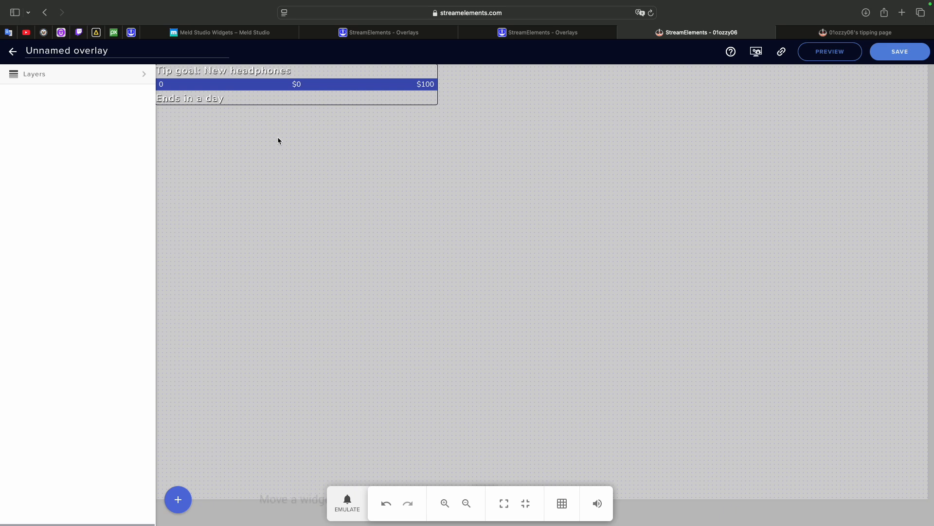
- Try the simple design on the tip goal, and settle on the condensed layout with percent of completion
click(261, 73)
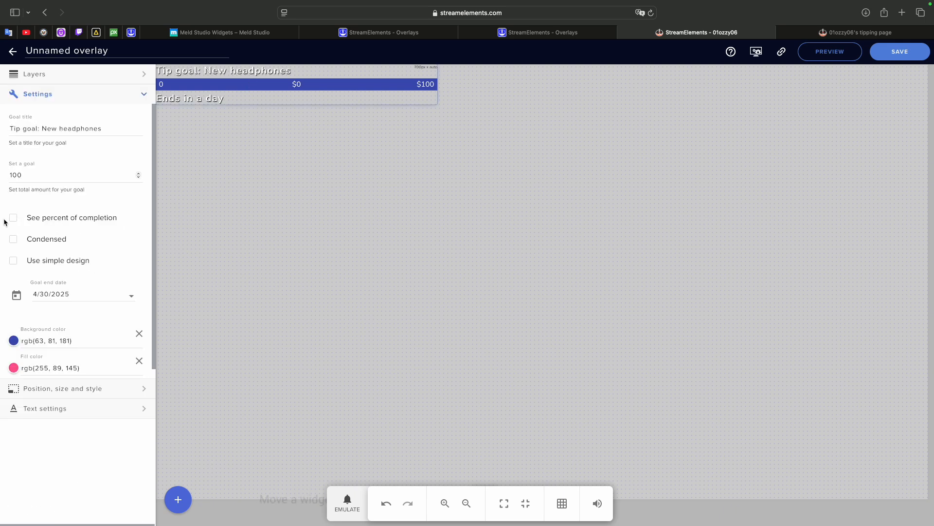
click(14, 219)
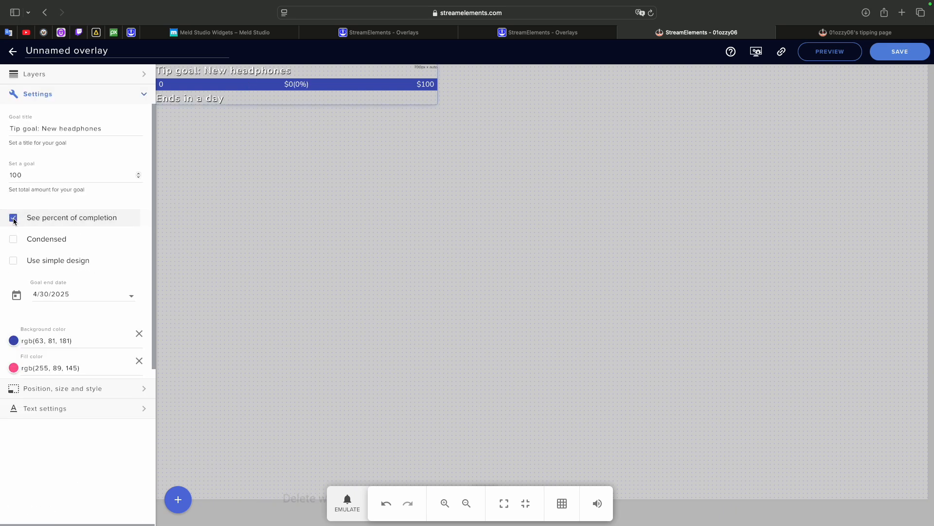
click(13, 239)
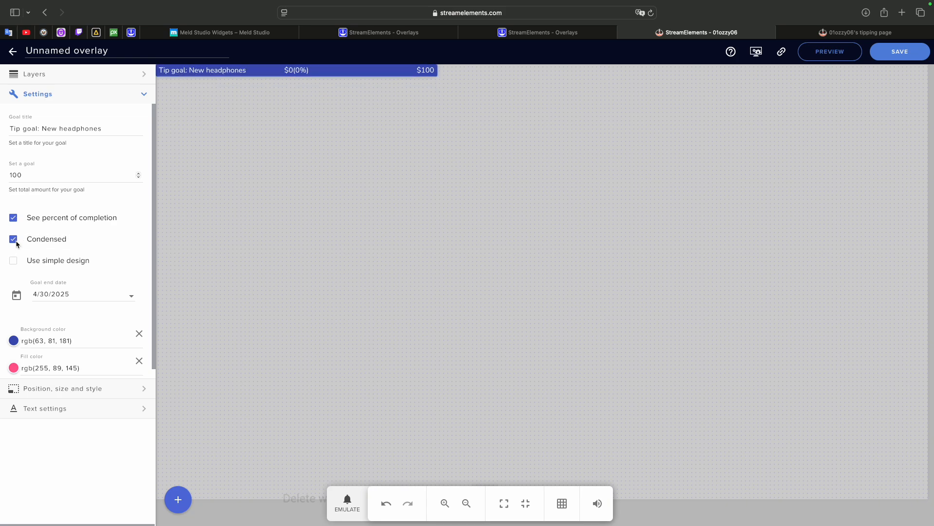
click(13, 262)
click(13, 261)
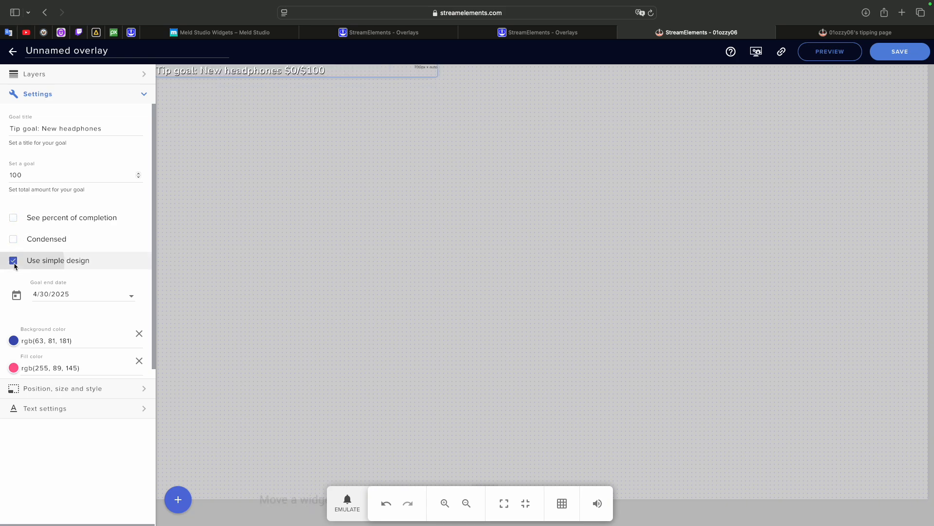
click(15, 240)
click(13, 218)
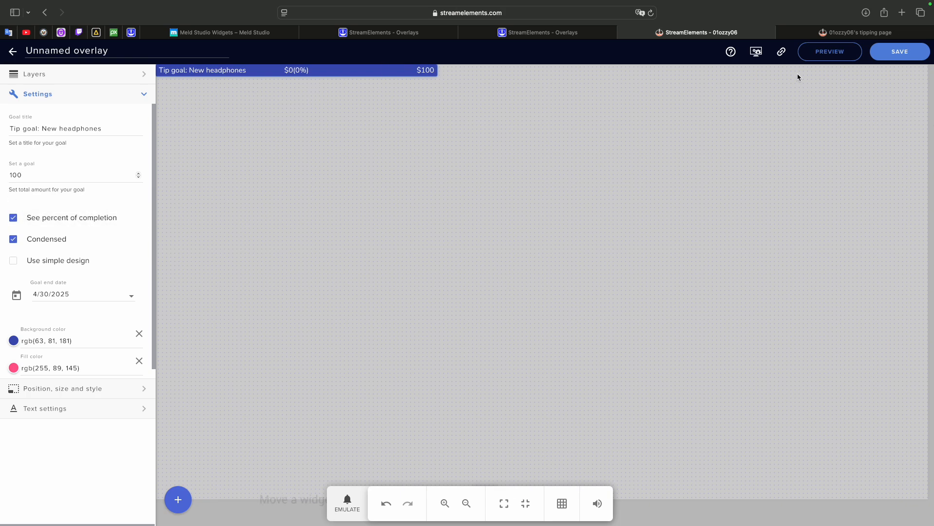
- Save the overlay as "Test tip" and copy its overlay URL
click(914, 52)
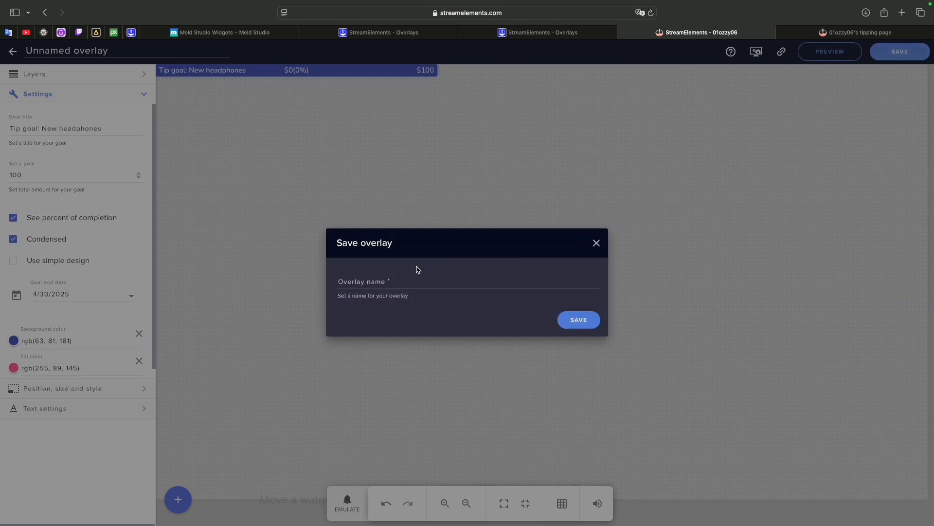
click(370, 289)
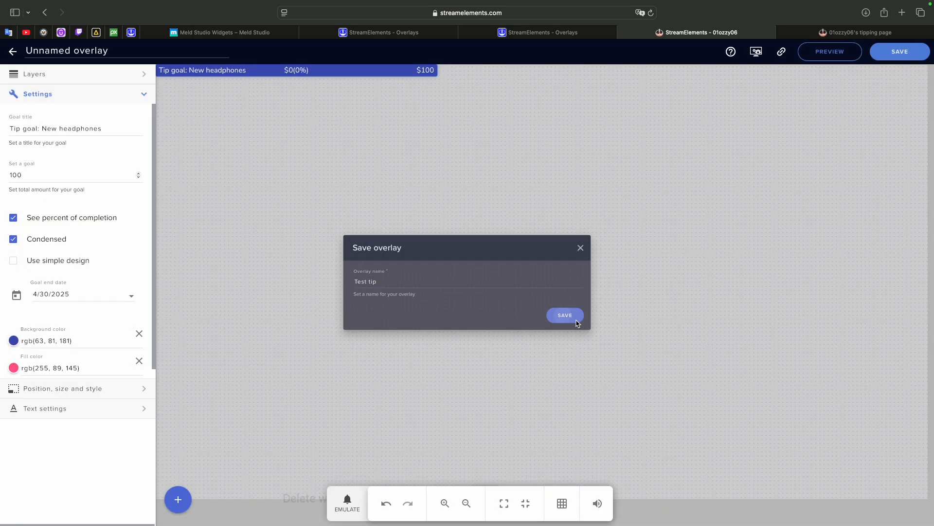
click(576, 323)
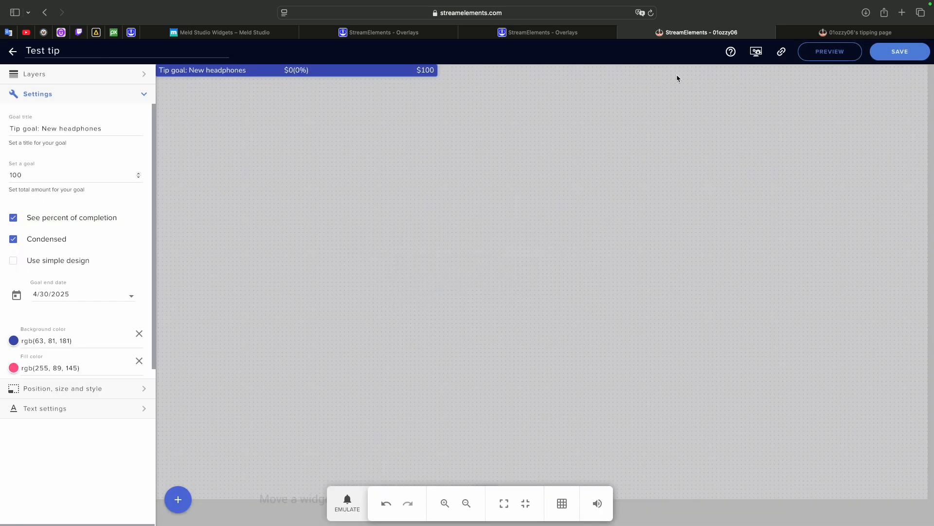
click(781, 53)
- Switch to Meld Studio and add a new Browser layer named "Tips" to the For video scene
key(ctrl+Left)
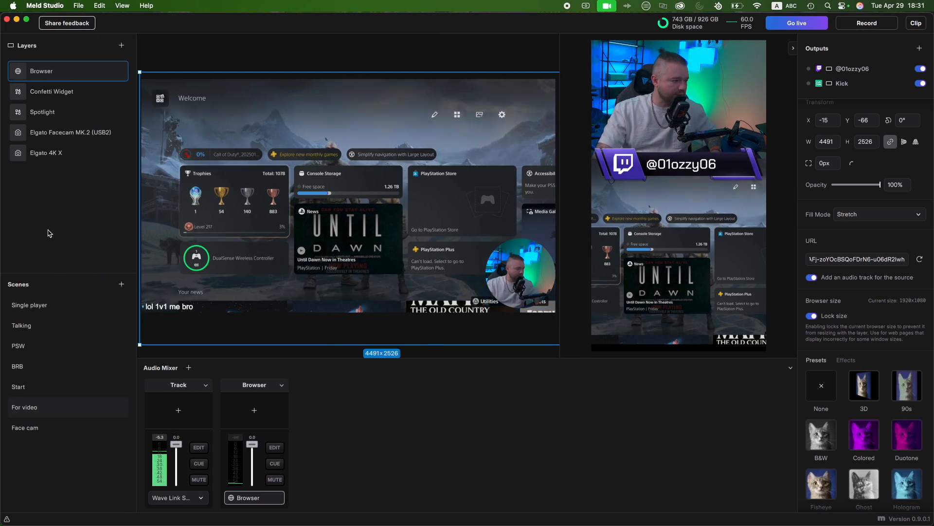
click(120, 45)
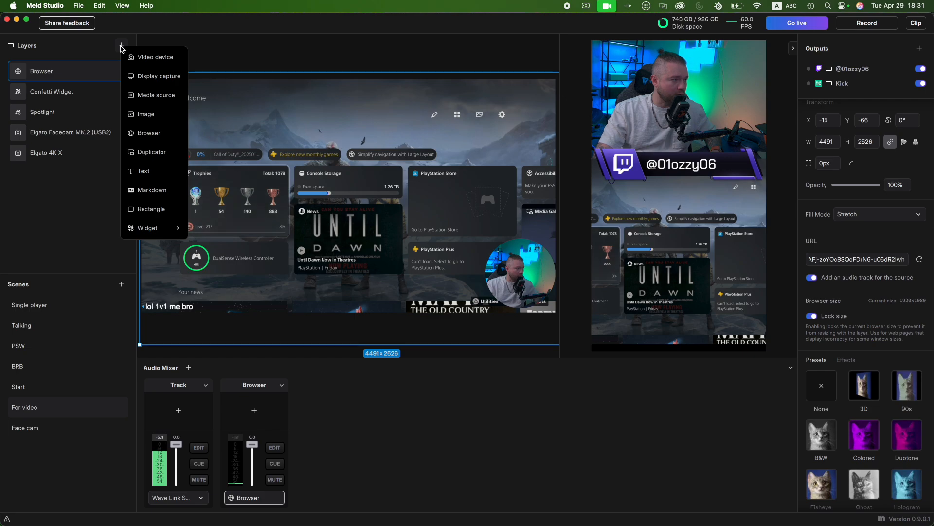
click(151, 133)
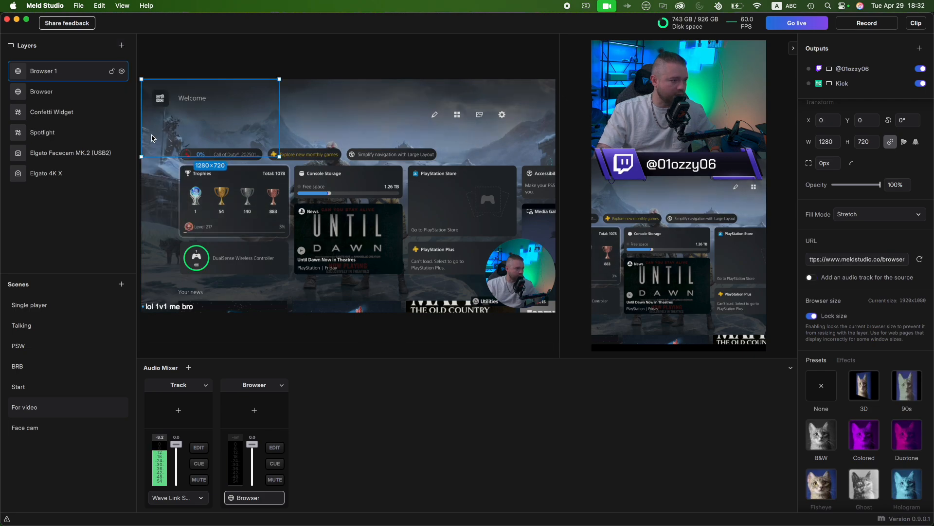
double_click(57, 73)
text(T)
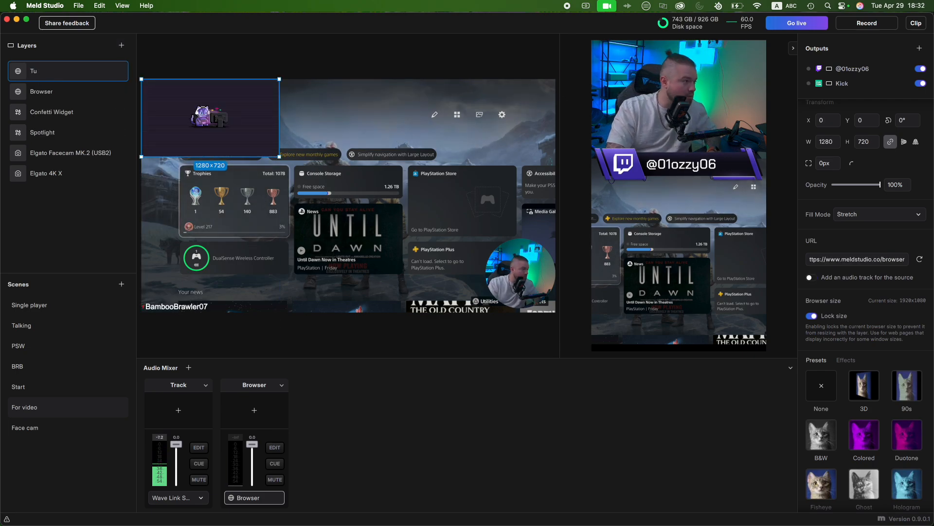
text(ips)
key(Return)
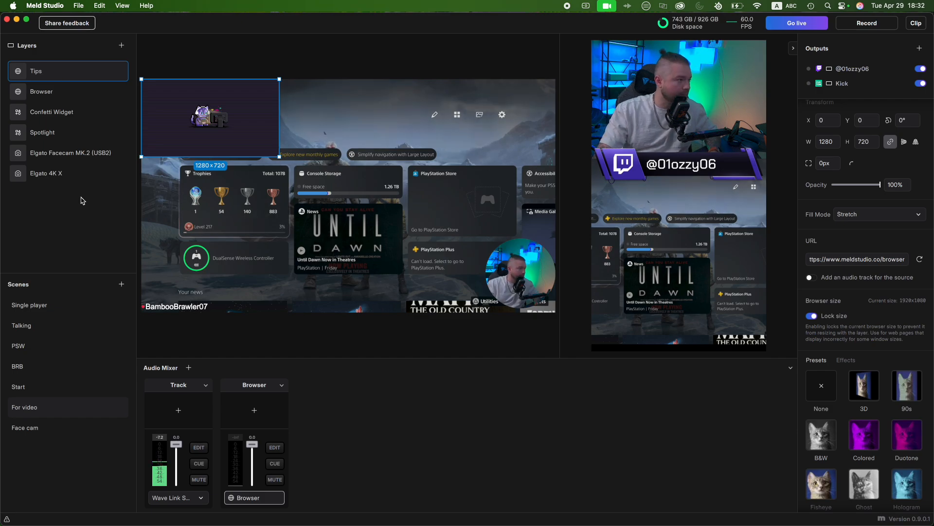
- Rename the older Browser layer to "Alert" and select the Tips layer again
click(44, 98)
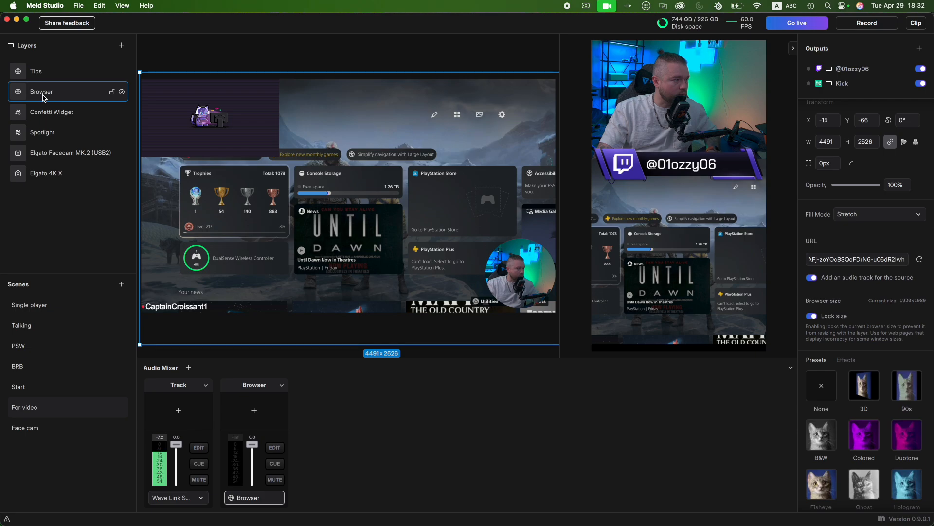
text(Alert)
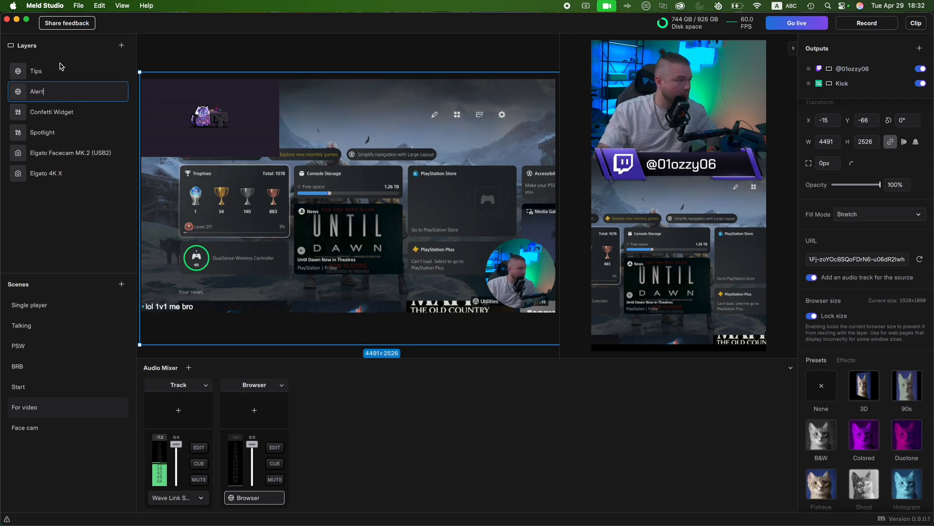
click(184, 118)
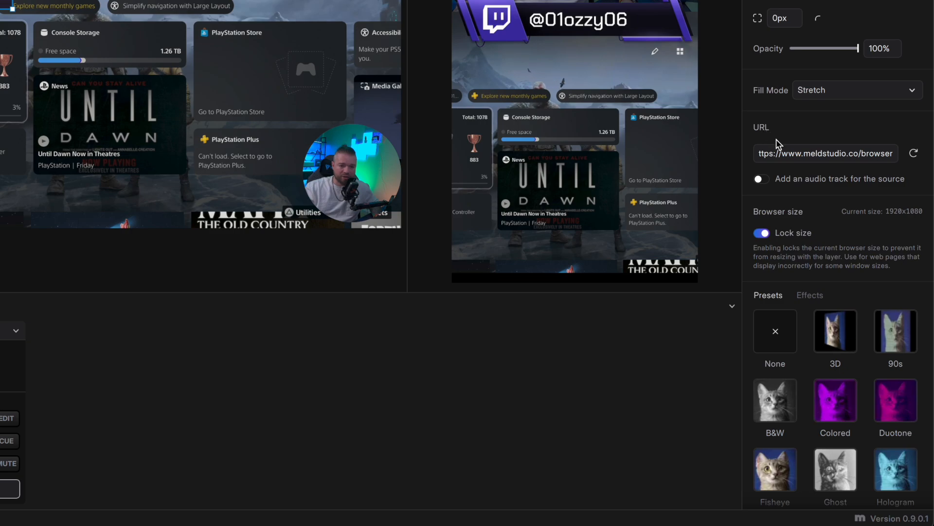
- Replace the Tips layer's URL with the copied overlay URL and reload the source
click(811, 155)
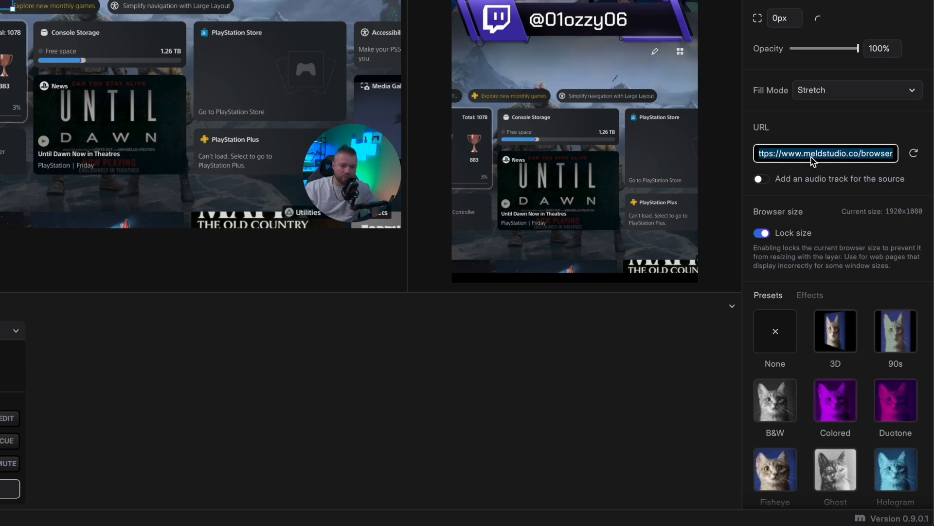
key(ctrl+v)
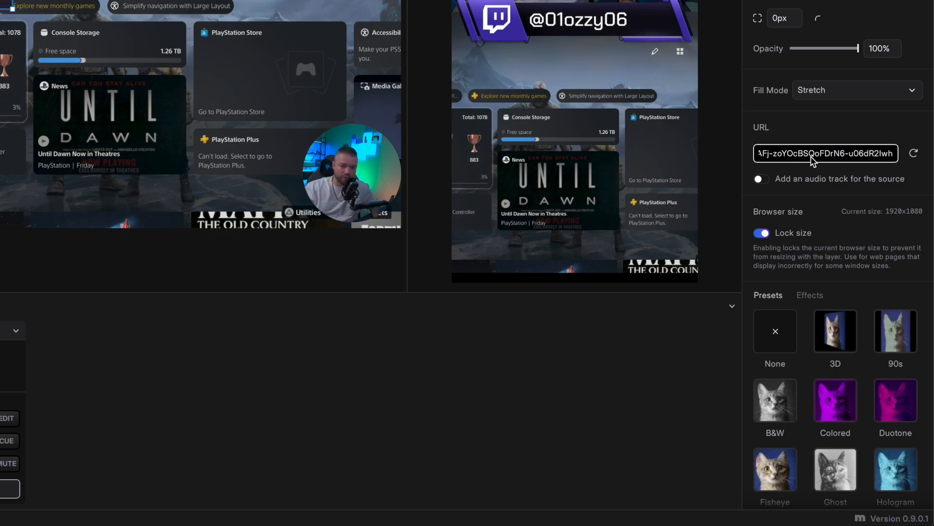
click(915, 158)
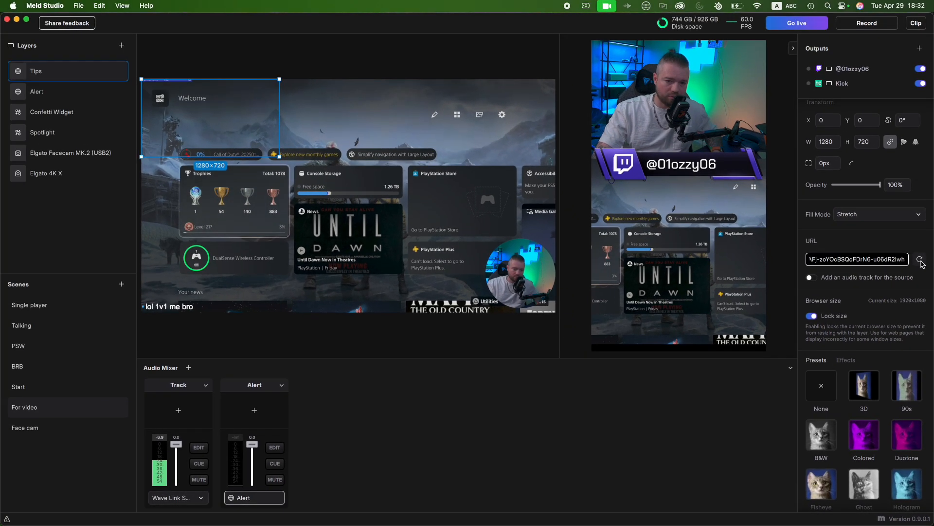
- Enlarge the Tips layer to about 3083 × 1734 and place its tip goal bar in the horizontal canvas's upper right corner, at about X 2511, Y 27
drag(169, 99, 287, 118)
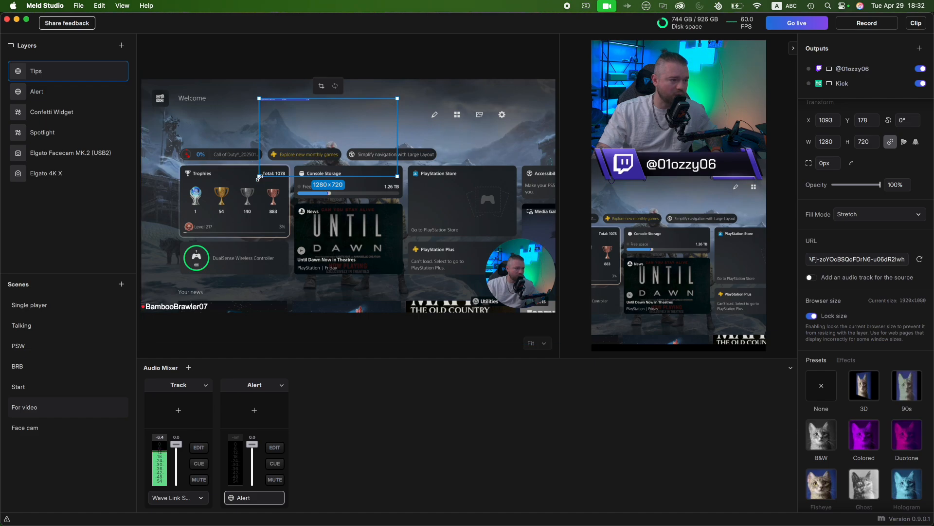
drag(259, 178, 397, 184)
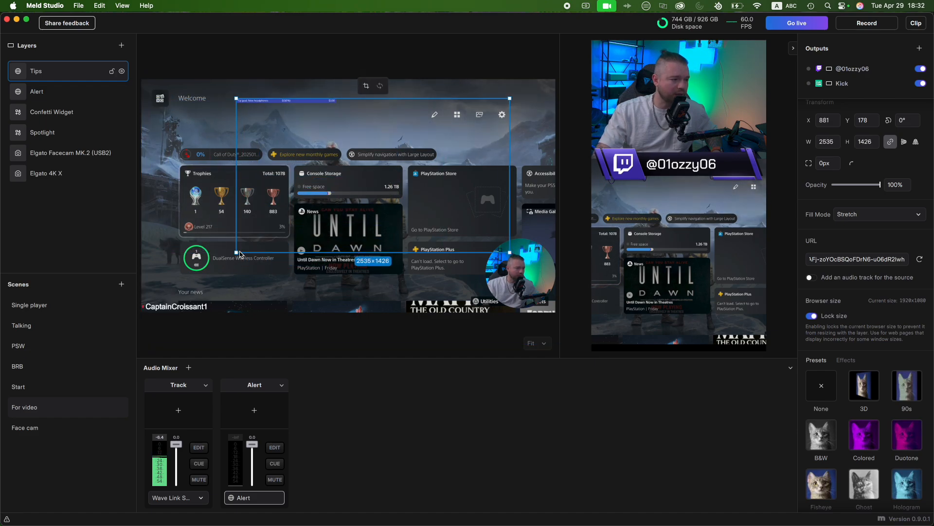
drag(240, 257, 207, 286)
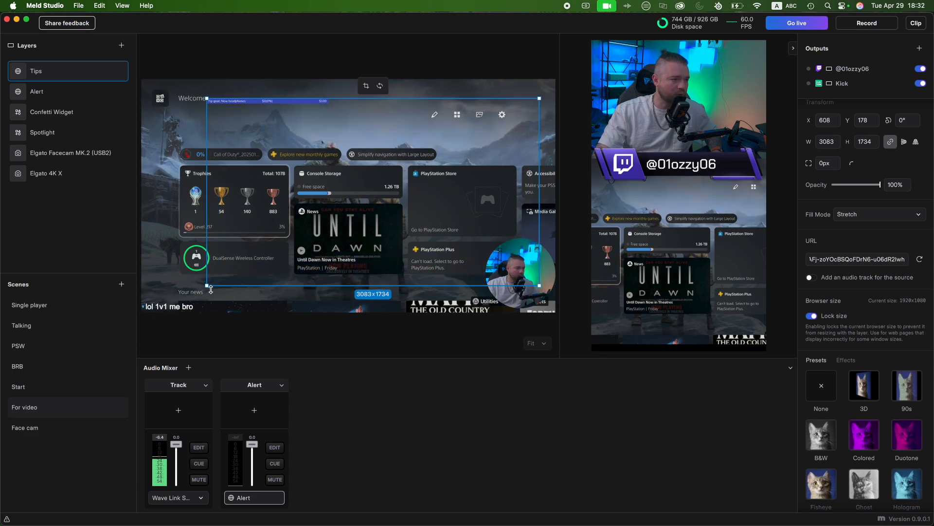
drag(271, 182, 475, 168)
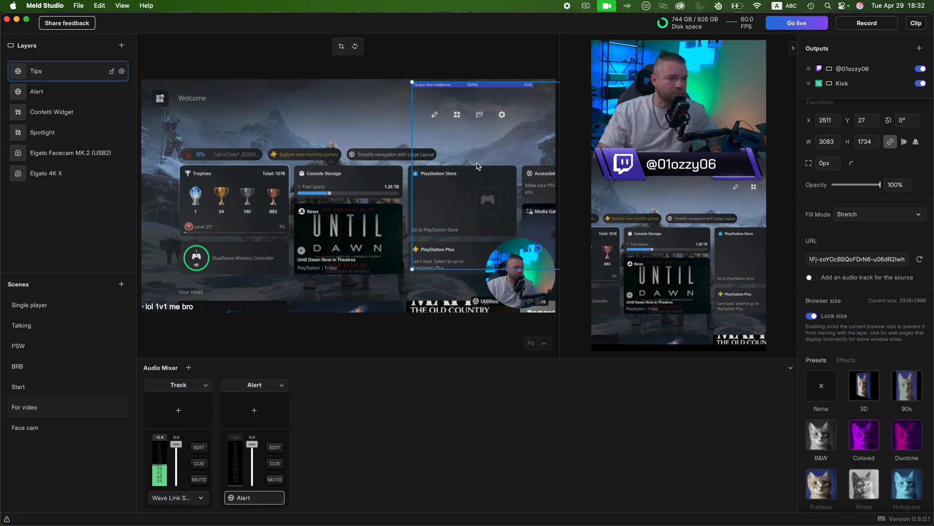
click(298, 91)
click(252, 55)
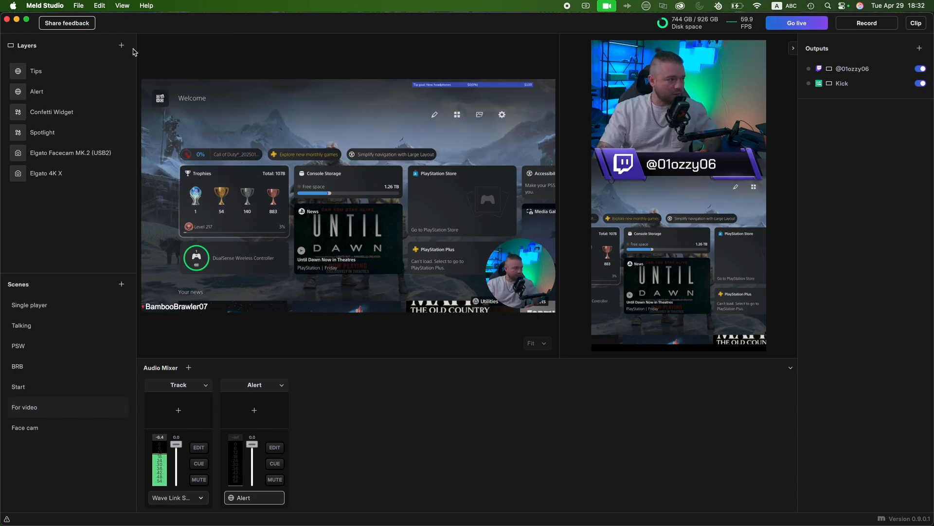
- Review the Alert, Confetti Widget, Spotlight, Elgato Facecam MK.2 and Elgato 4K X layers of the For video scene one by one
click(39, 94)
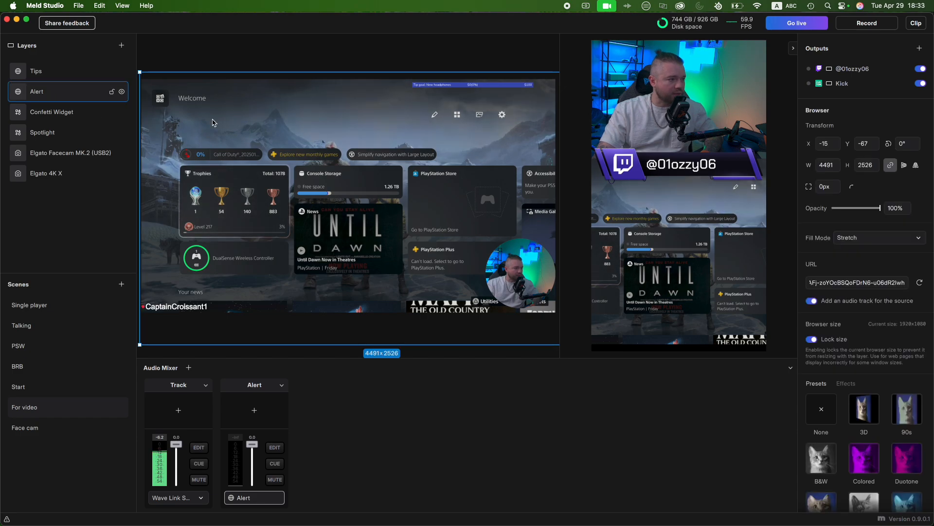
click(58, 112)
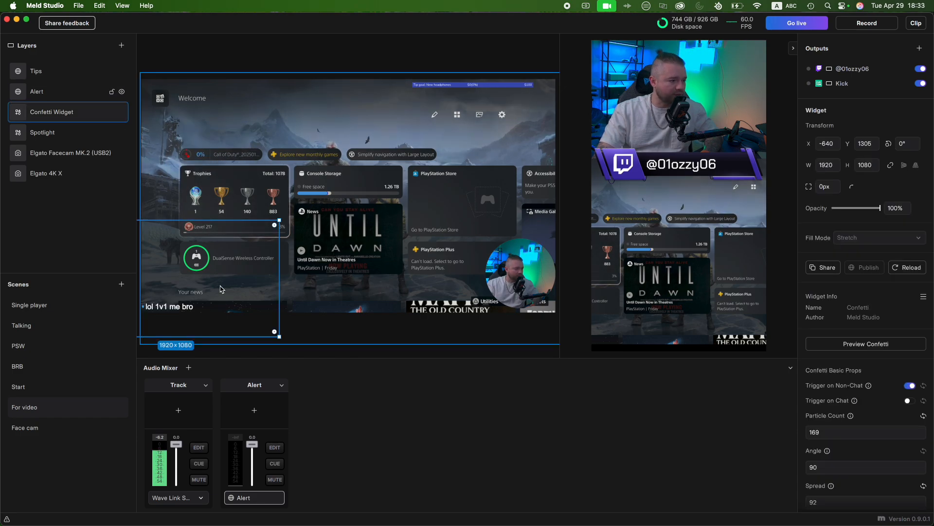
click(205, 305)
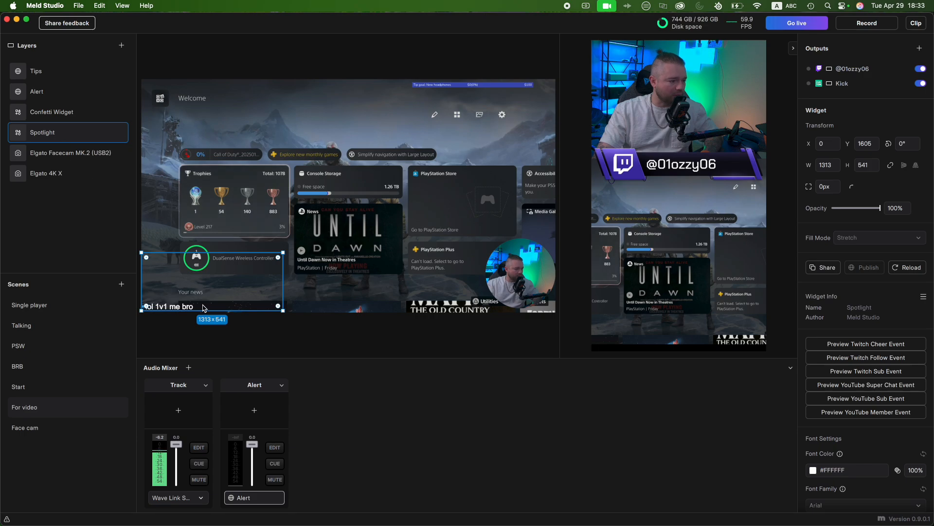
click(80, 155)
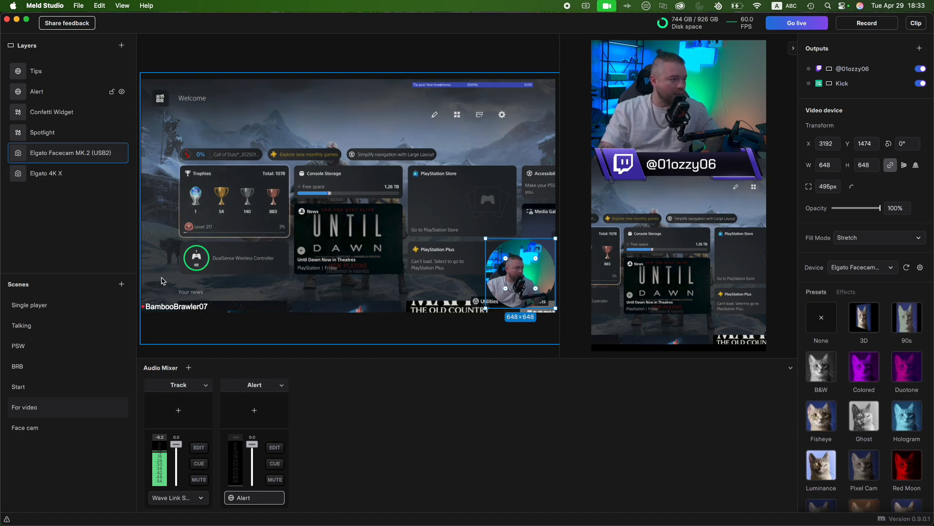
click(54, 174)
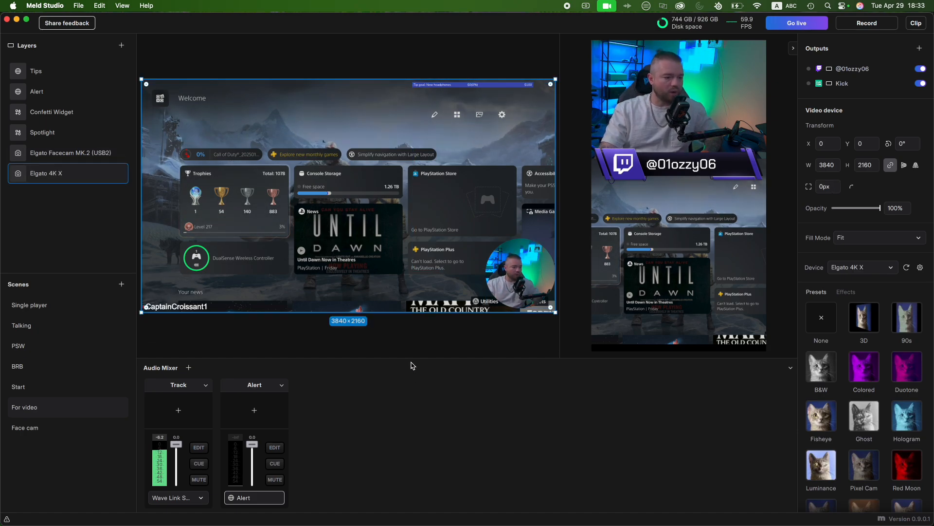
click(256, 338)
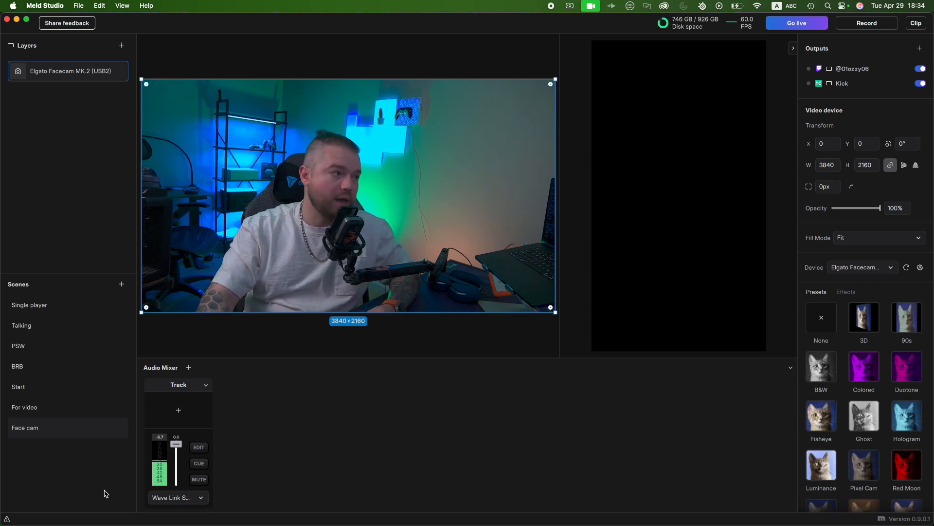
click(64, 330)
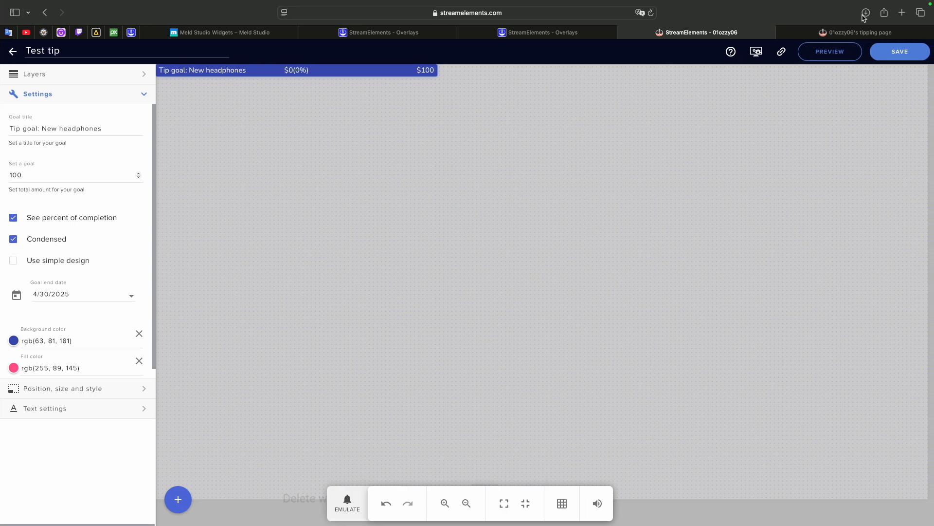
- Switch to Safari, open botrix.live in a new browser tab and look over the linked platforms on the BotRix profile page
click(905, 15)
text(botrix.live)
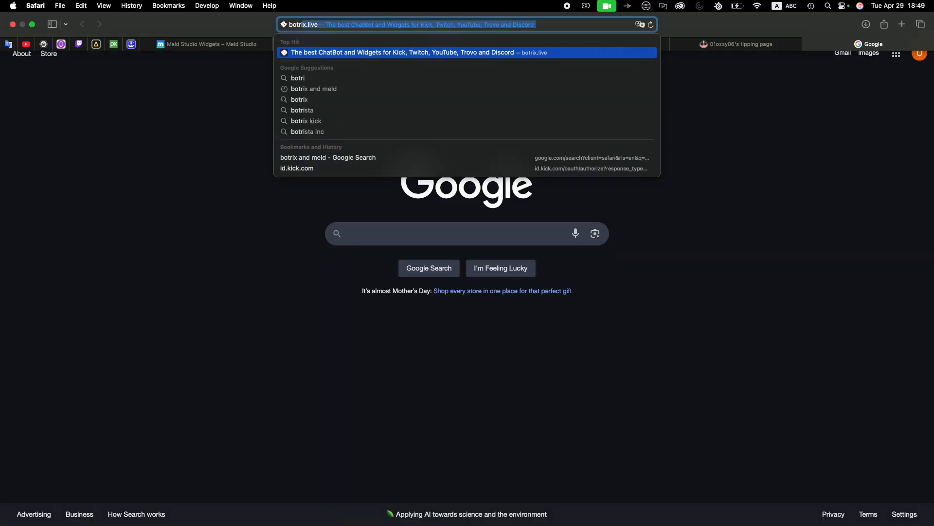
key(Return)
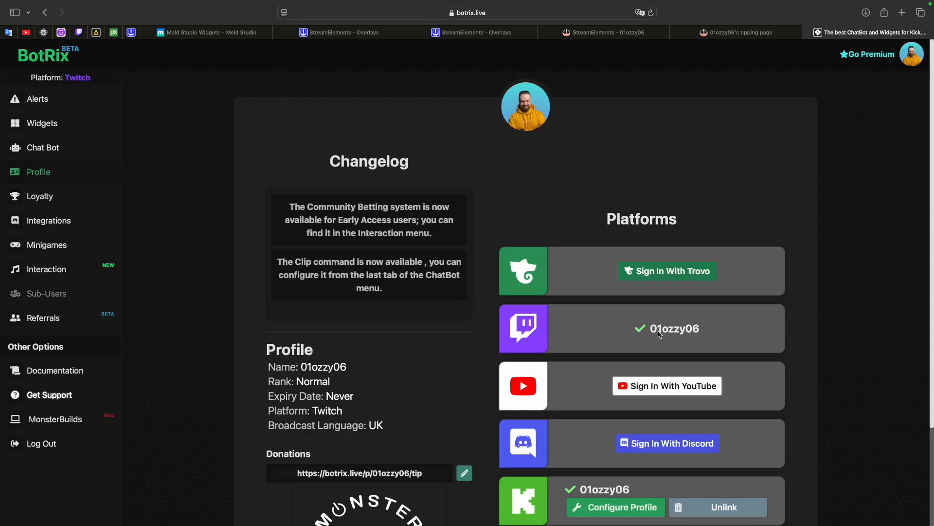
scroll(659, 334, down, 1)
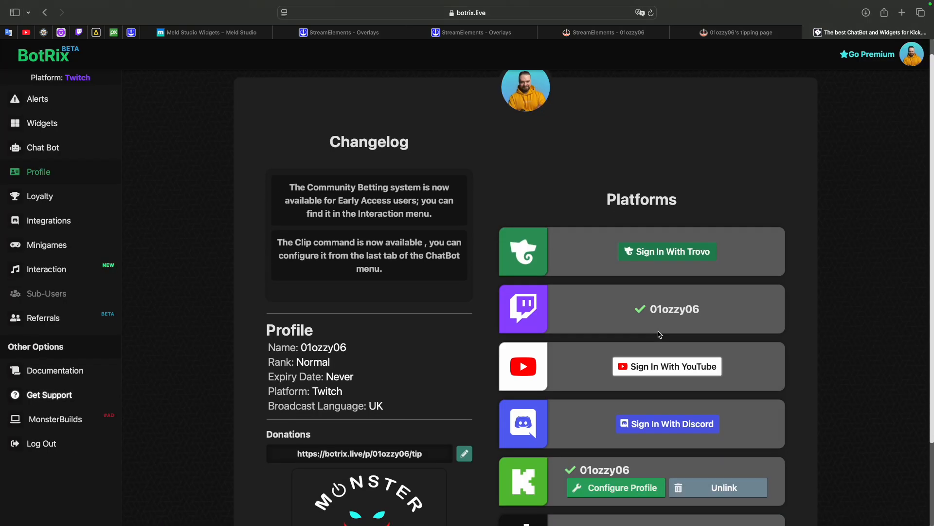
scroll(570, 331, down, 1)
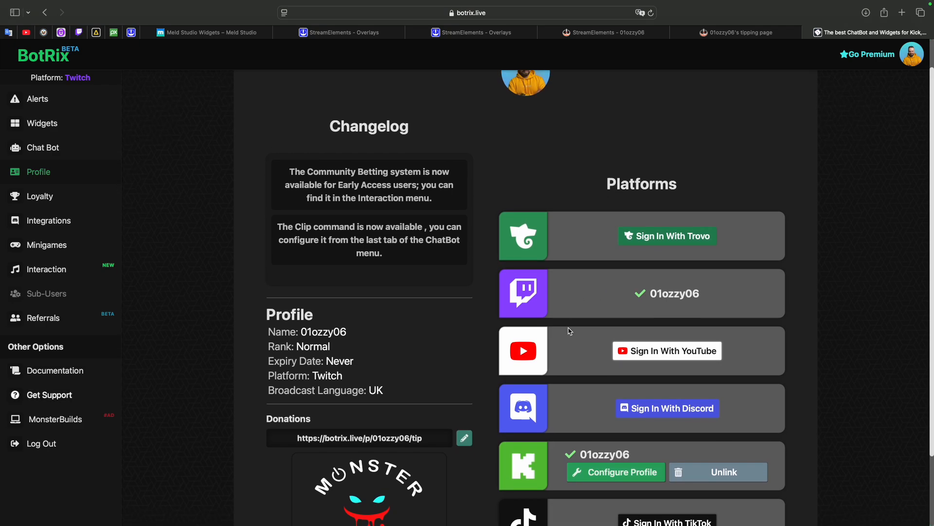
scroll(571, 331, up, 2)
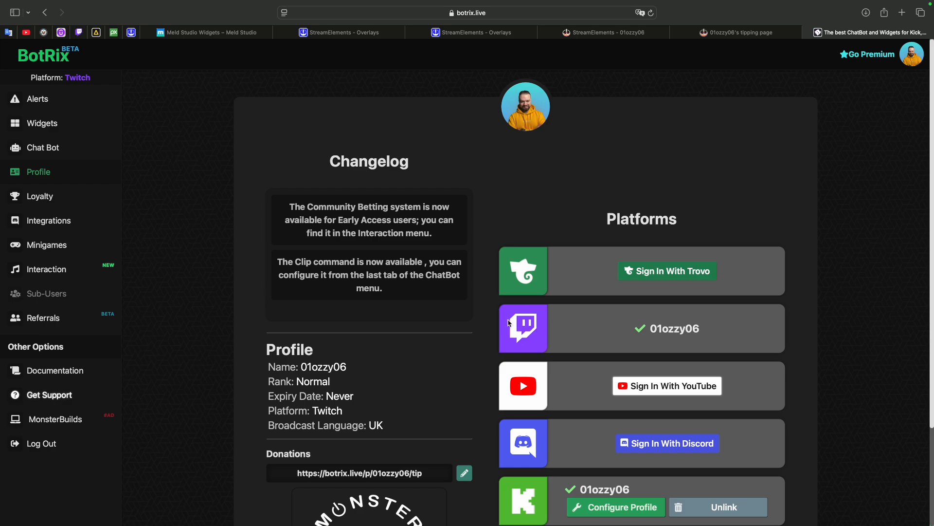
scroll(536, 325, down, 5)
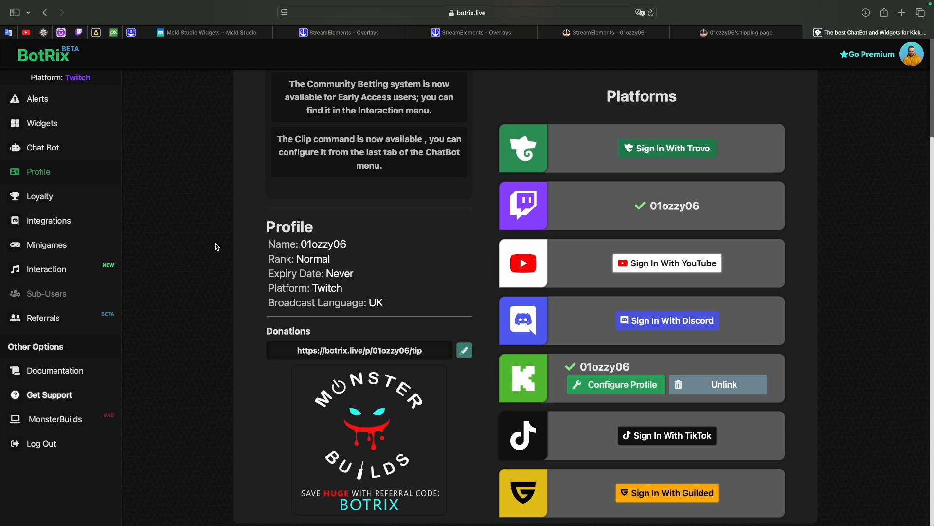
scroll(249, 305, up, 2)
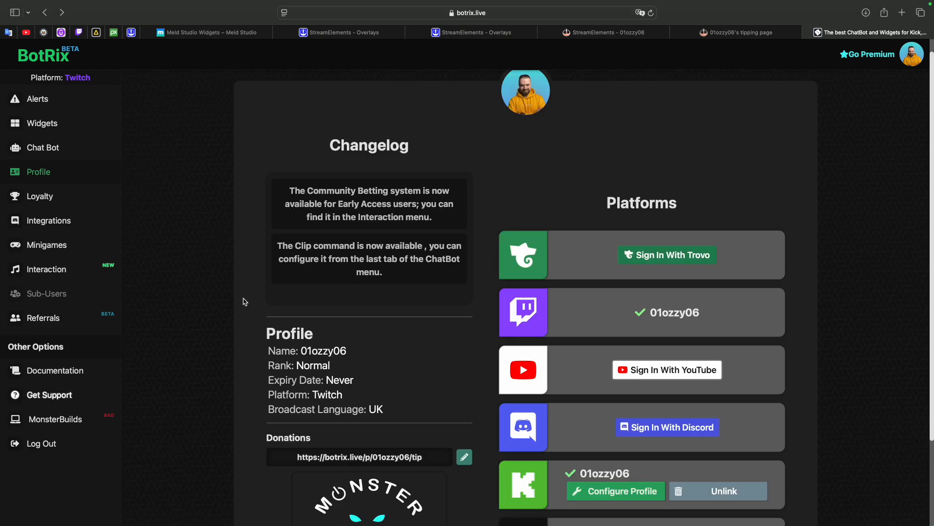
- Open the Chat Overlay widget from the BotRix widget gallery, check its options and copy its widget URL
click(47, 125)
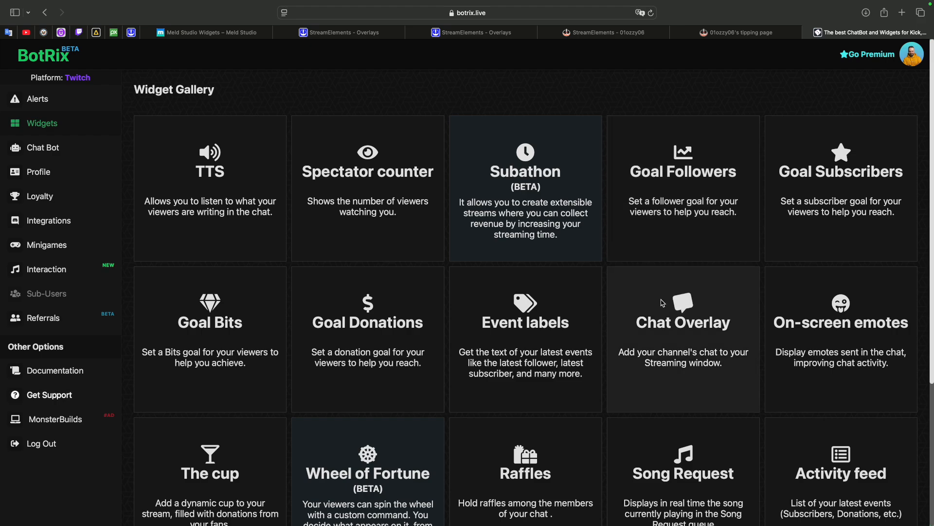
click(672, 331)
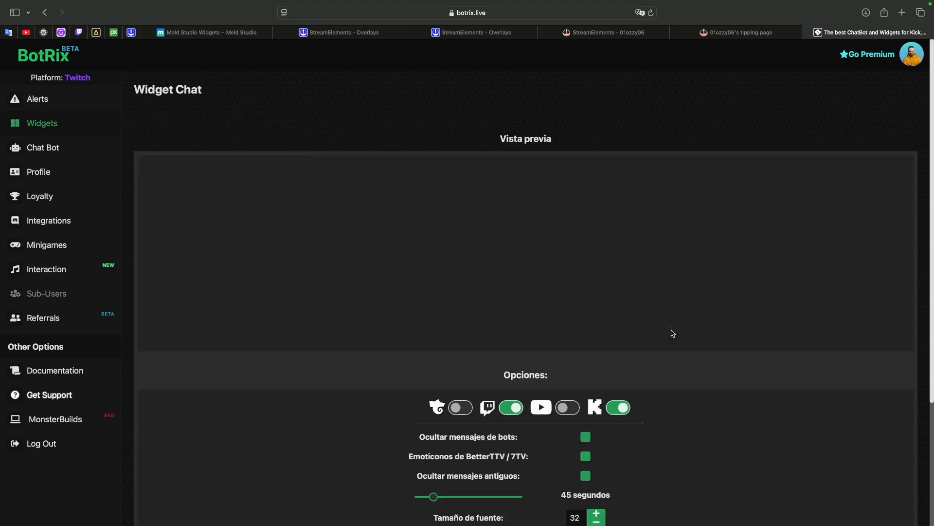
scroll(673, 333, down, 3)
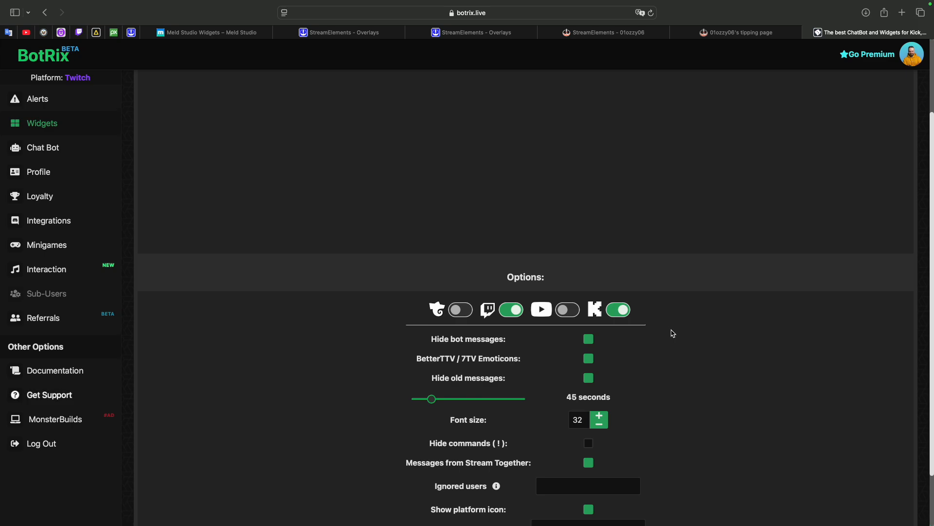
scroll(673, 333, down, 2)
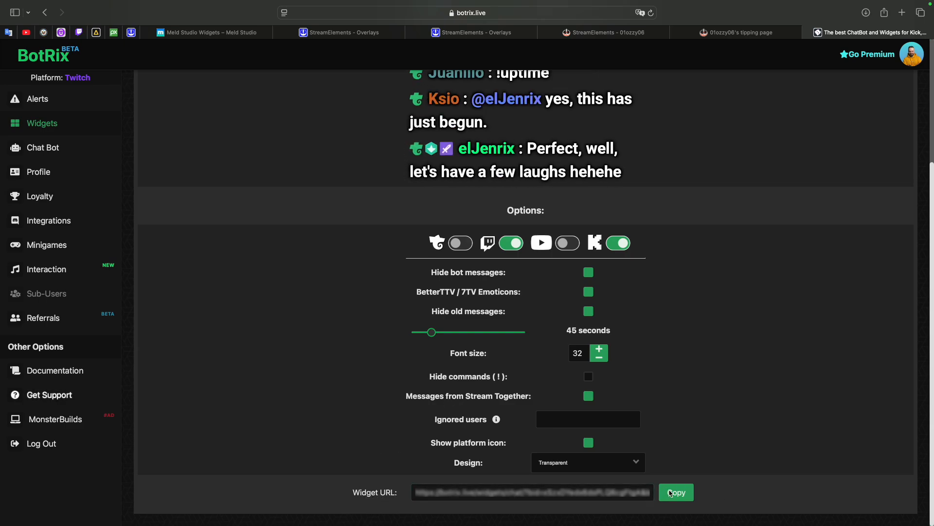
click(677, 493)
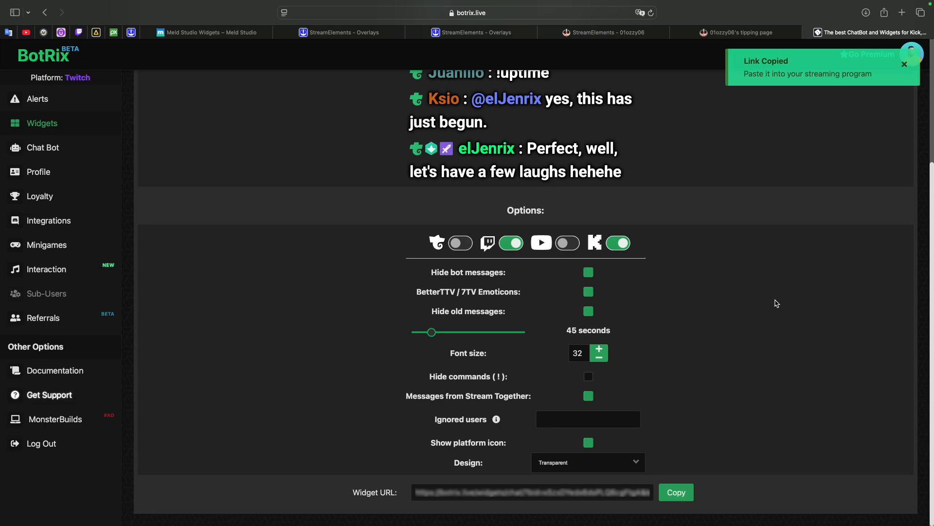
- Switch to Meld Studio and add a new Browser layer to the For video scene
key(ctrl+Left)
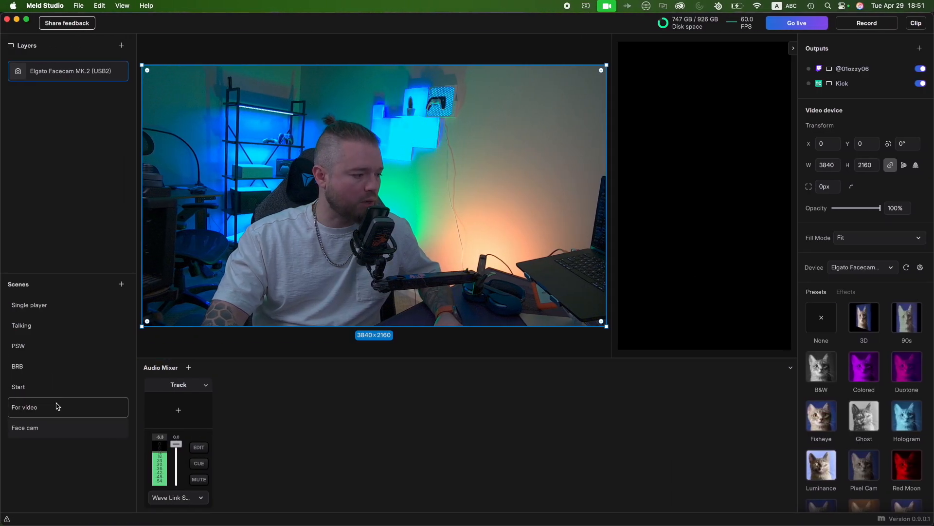
click(54, 407)
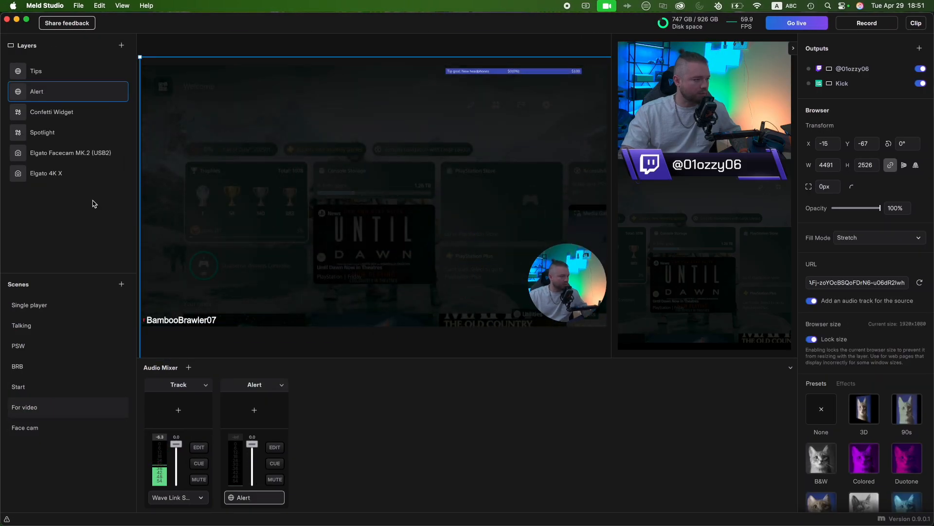
click(122, 46)
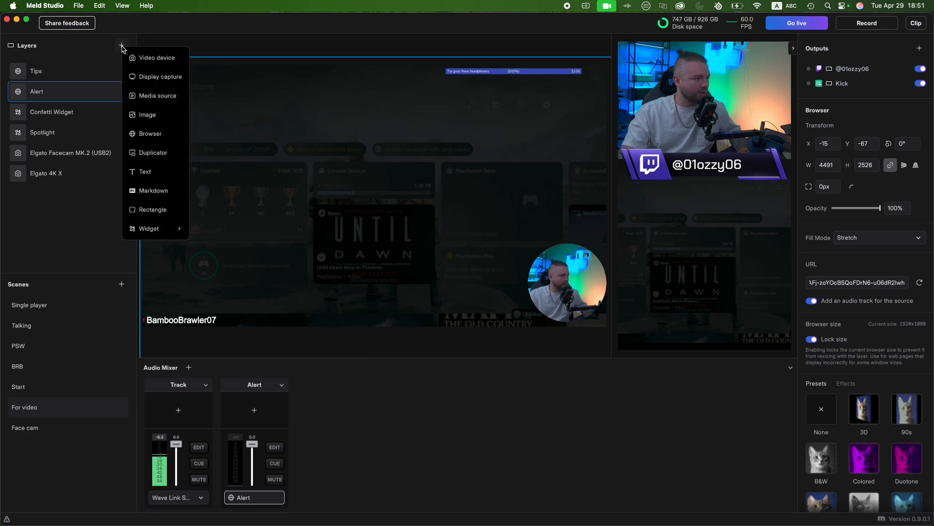
click(151, 134)
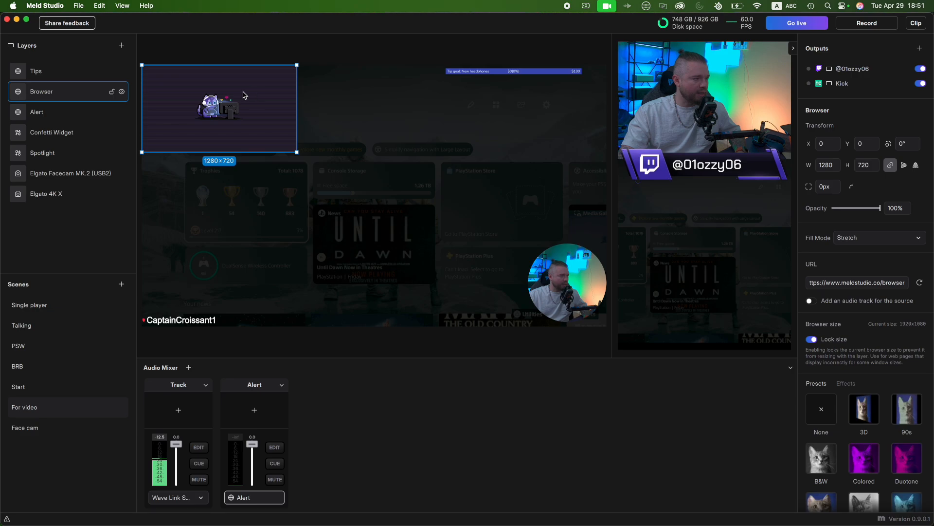
- Replace the new Browser layer's URL with the copied BotRix widget URL and rename the layer "Multichat"
click(840, 284)
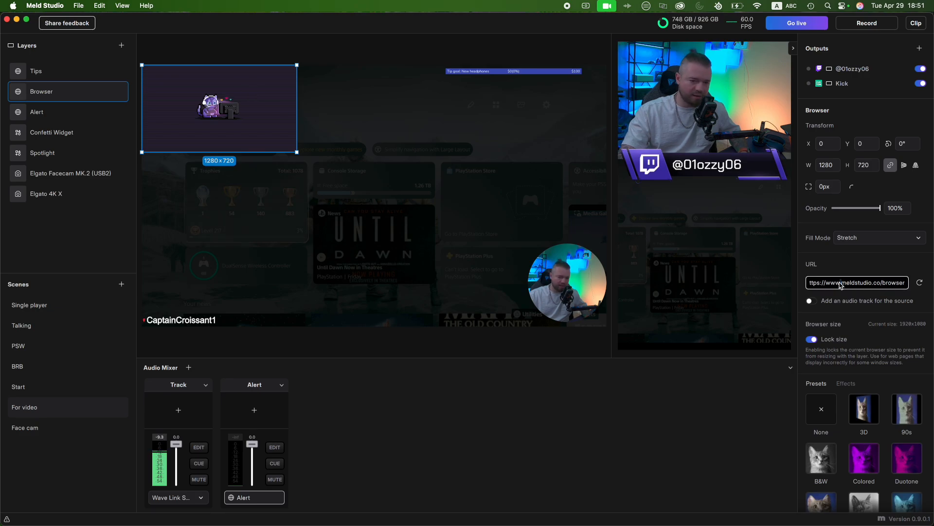
key(super+a)
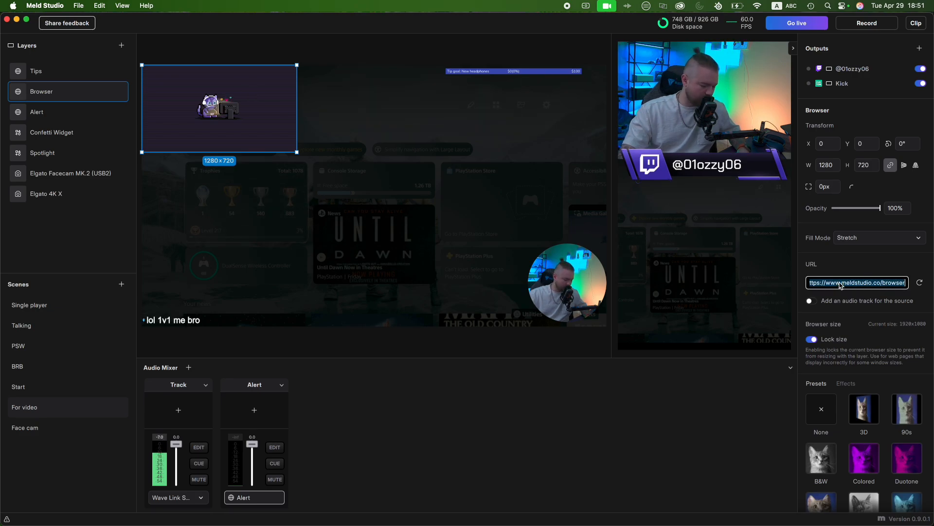
key(super+v)
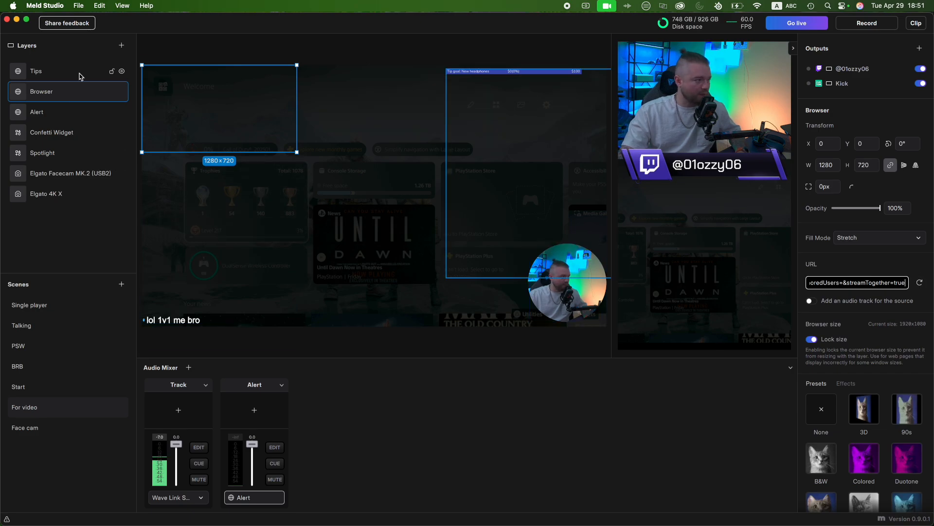
double_click(43, 92)
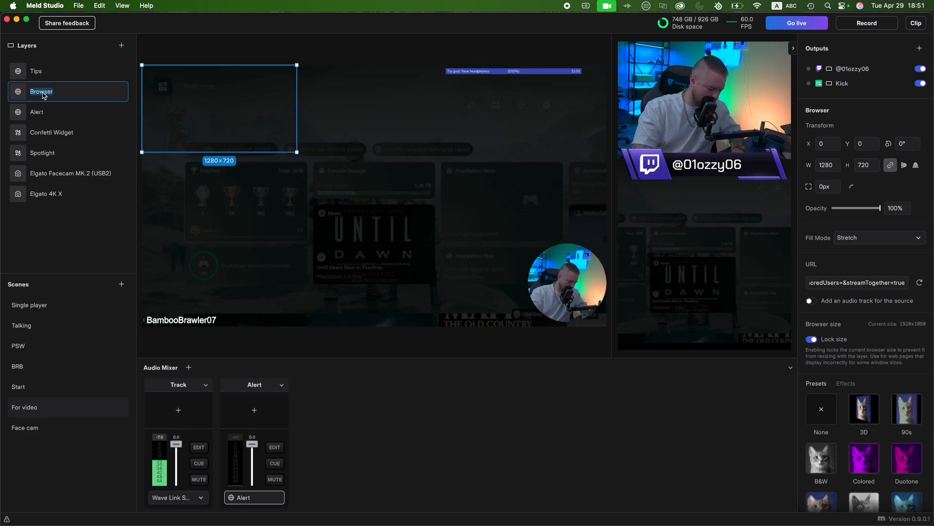
text(Multicha)
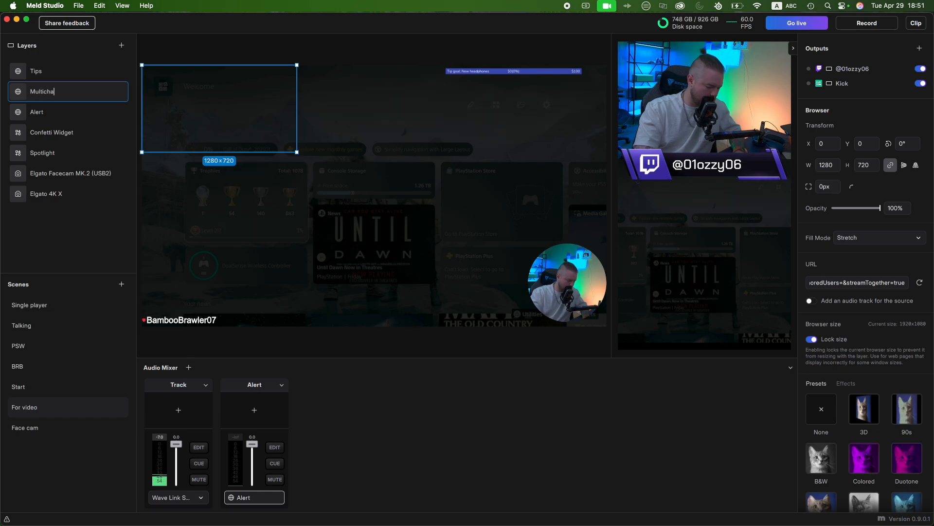
text(t)
key(Return)
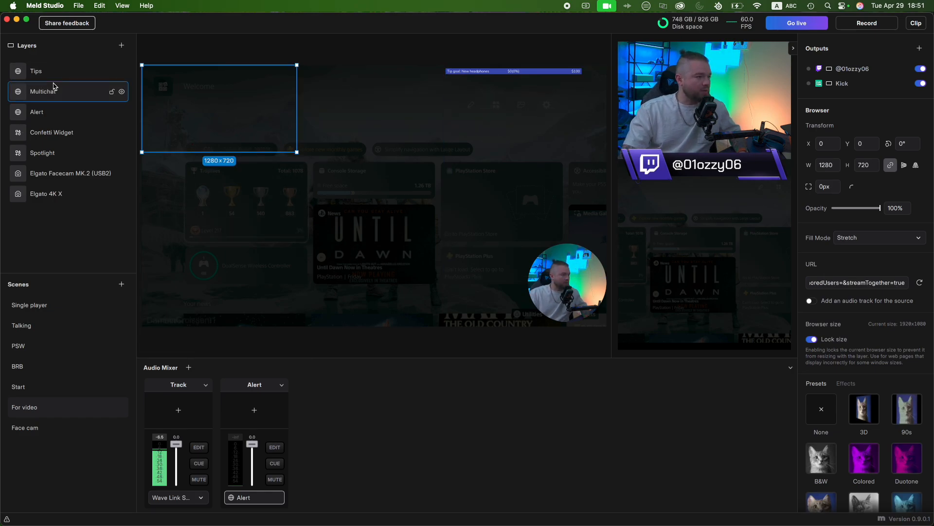
- Resize the Multichat layer to about 2375 × 1336 and place it at about X 2143, Y 139 on the horizontal canvas
key(ctrl+Right)
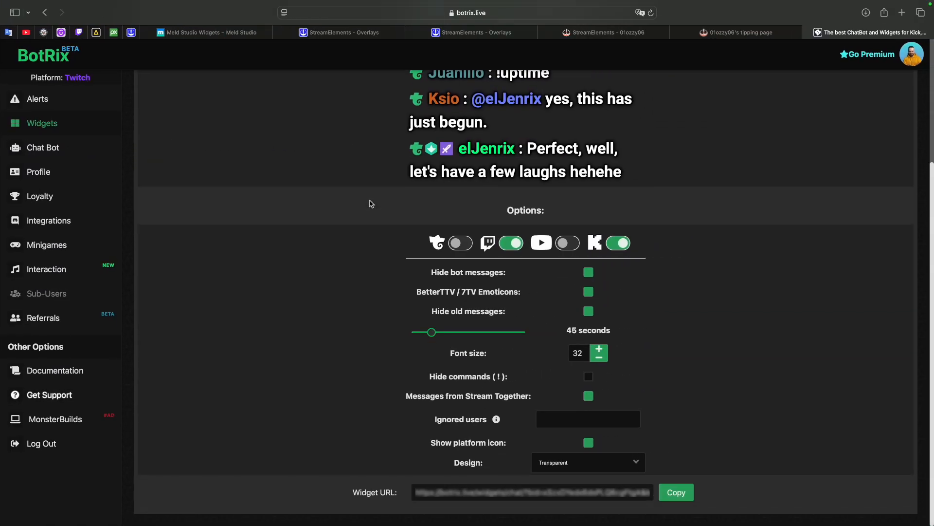
key(ctrl+Left)
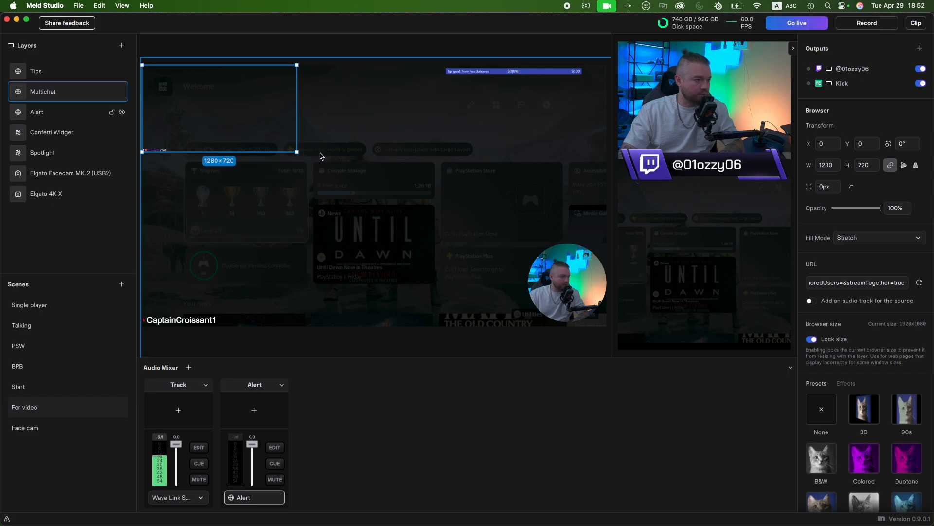
drag(308, 153, 569, 206)
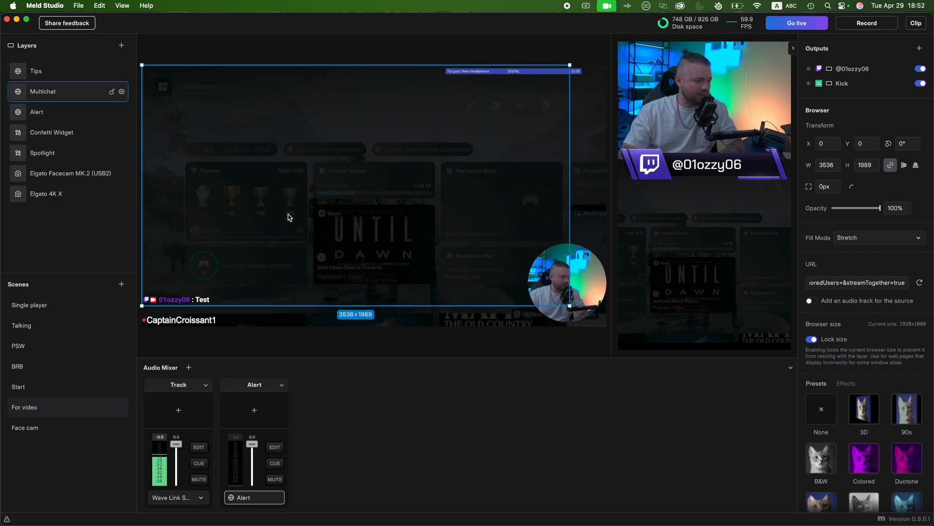
drag(265, 245, 403, 126)
drag(279, 188, 187, 239)
drag(252, 194, 228, 121)
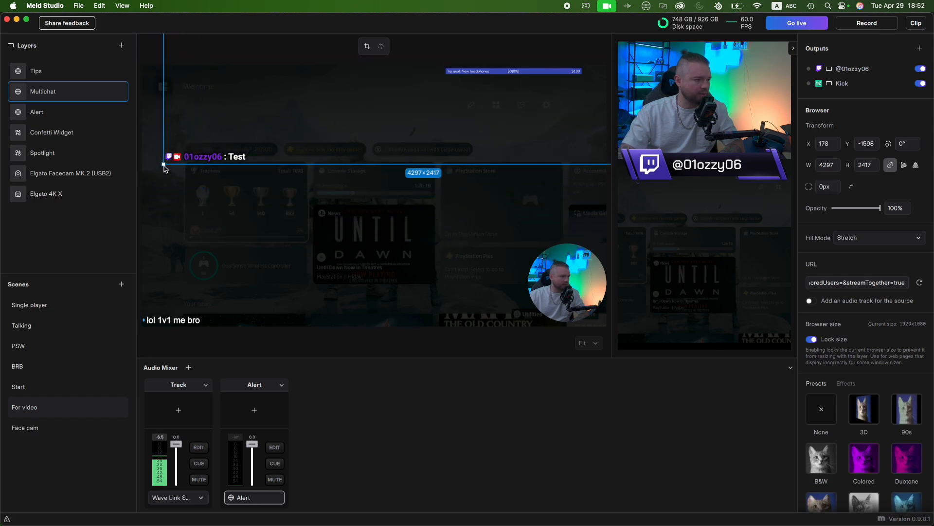
drag(164, 165, 252, 115)
drag(396, 75, 296, 207)
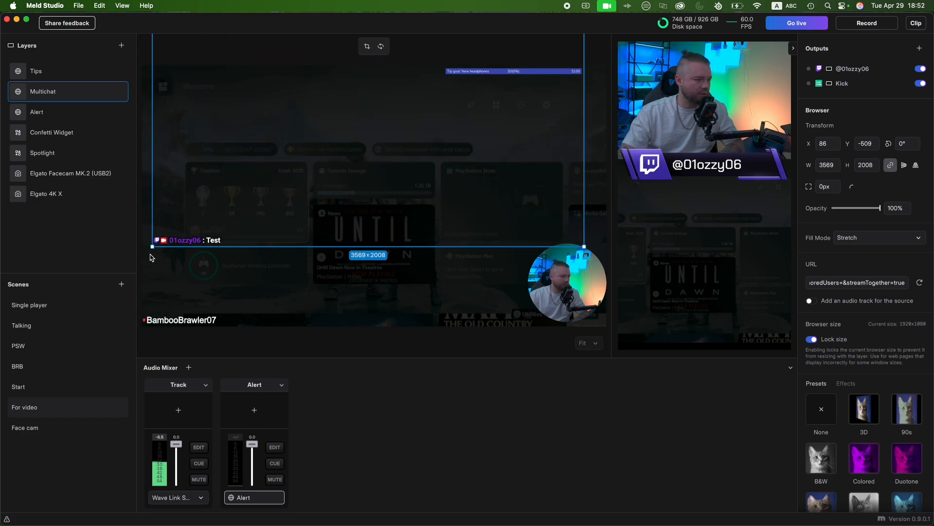
drag(152, 250, 298, 166)
drag(373, 119, 493, 198)
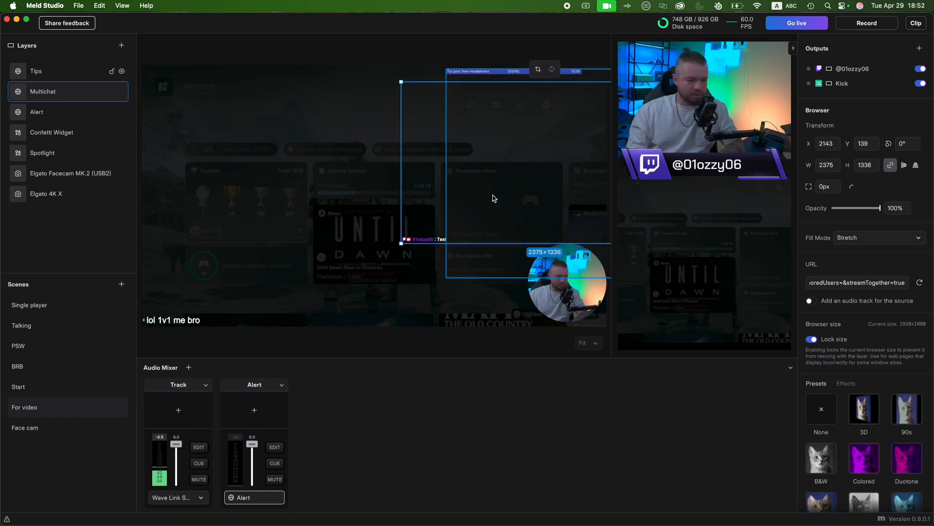
click(349, 281)
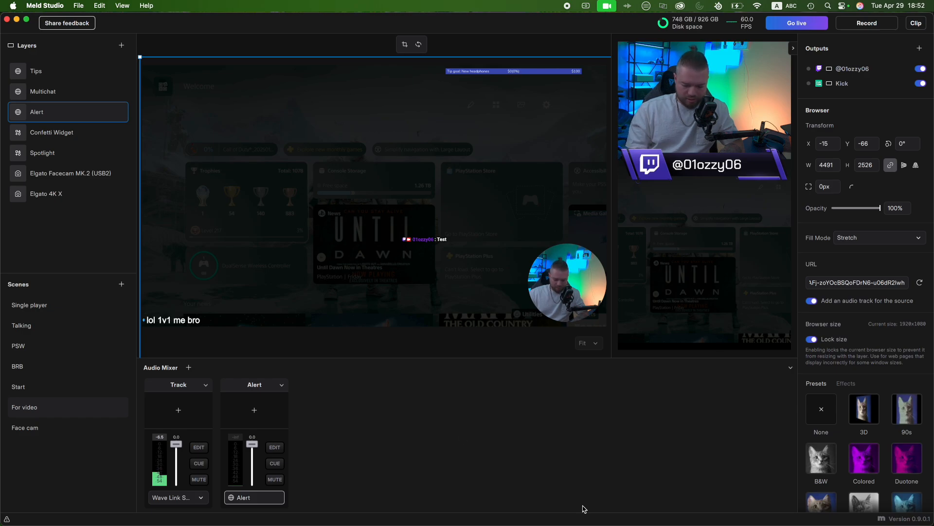
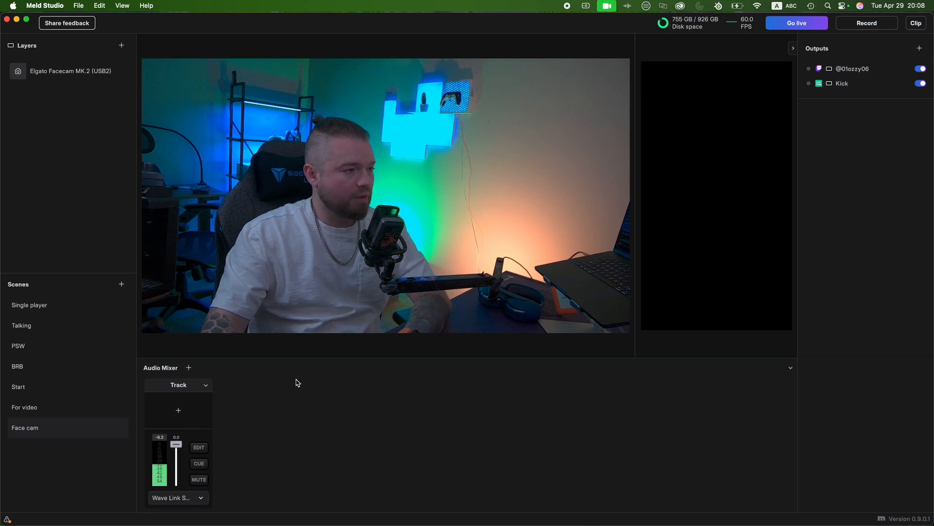
- Switch to the browser, copy the StreamElements tipping page's address and enter it as the URL of the QR Cactus code
key(ctrl+Right)
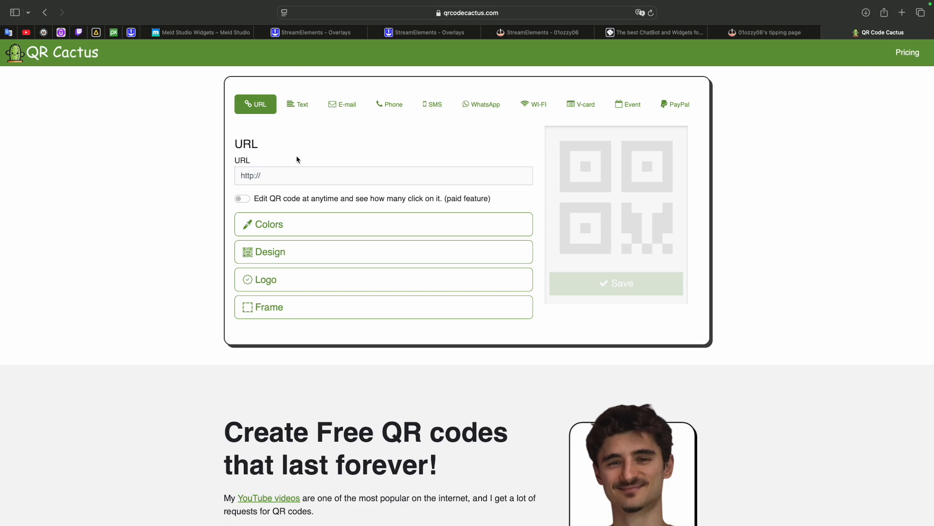
click(732, 32)
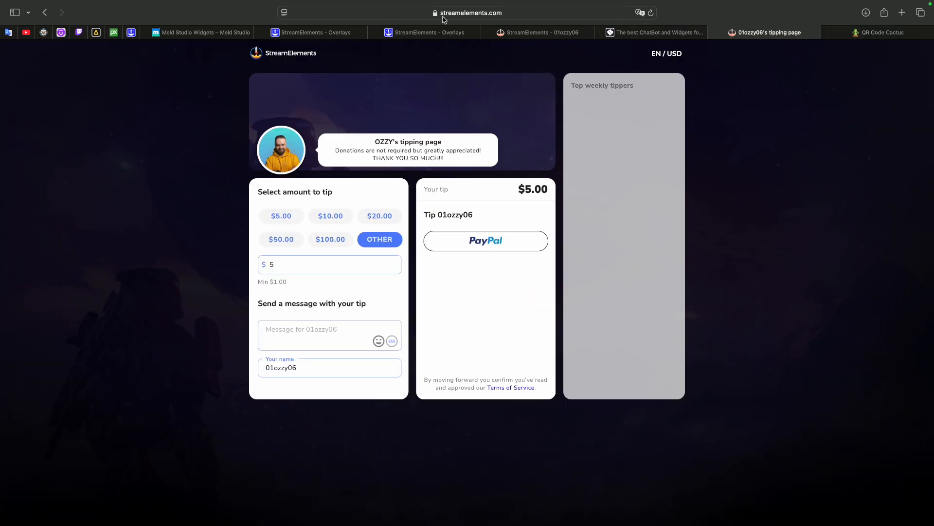
click(408, 14)
key(super+c)
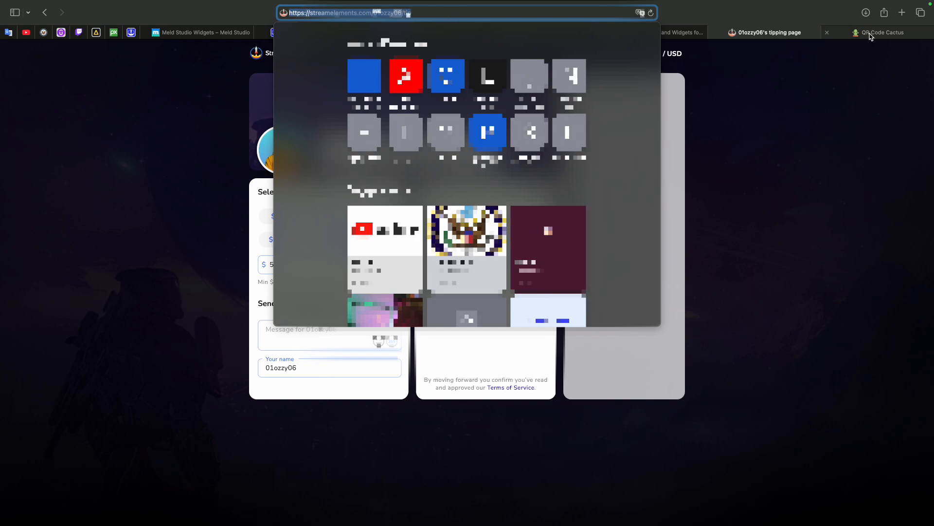
key(ctrl+Tab)
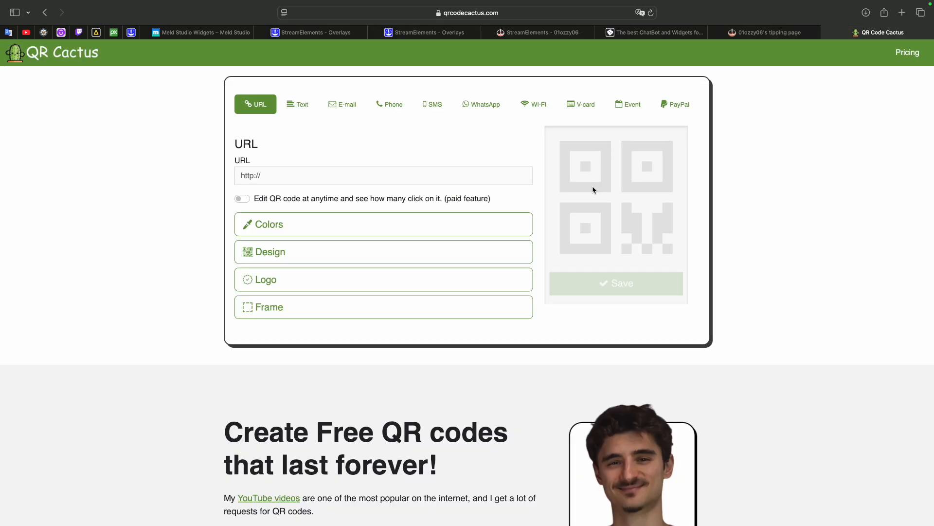
click(292, 176)
key(super+v)
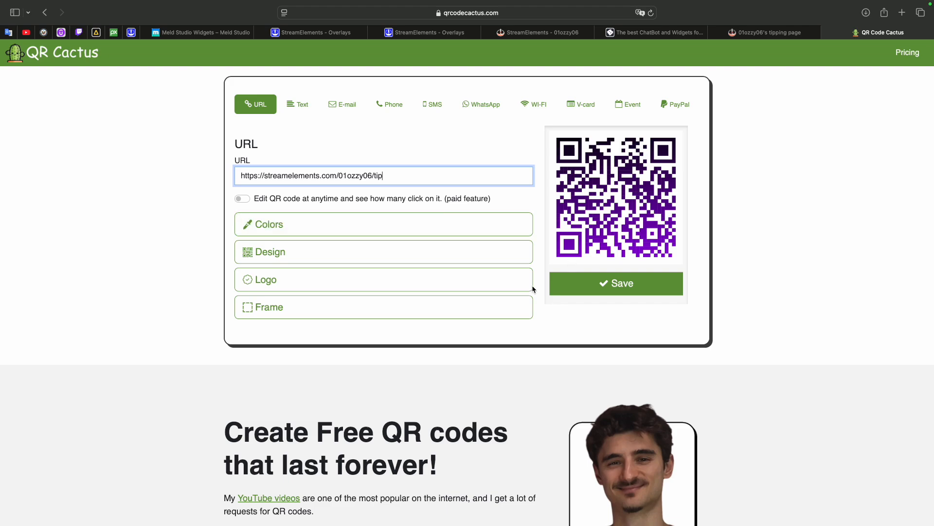
- Toggle the QR code's foreground gradient off and on, and set its second color to #4b9567
click(413, 228)
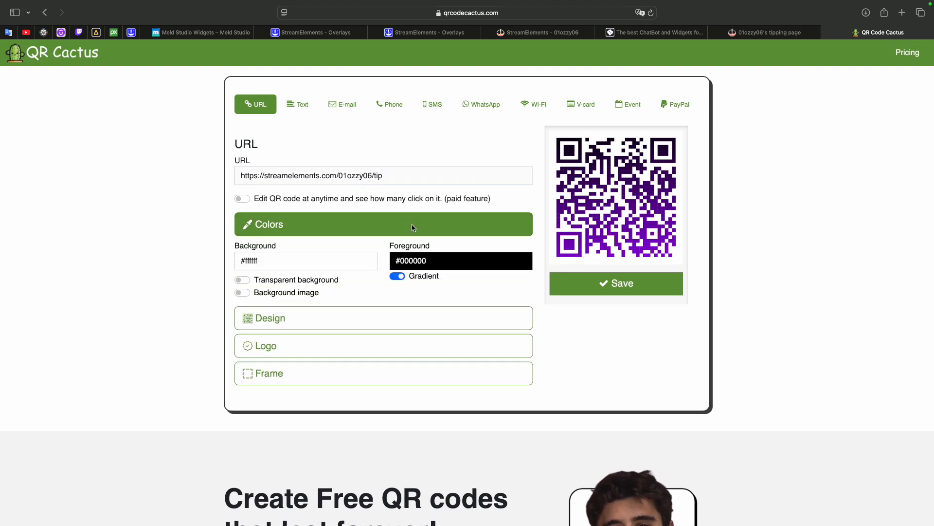
click(398, 277)
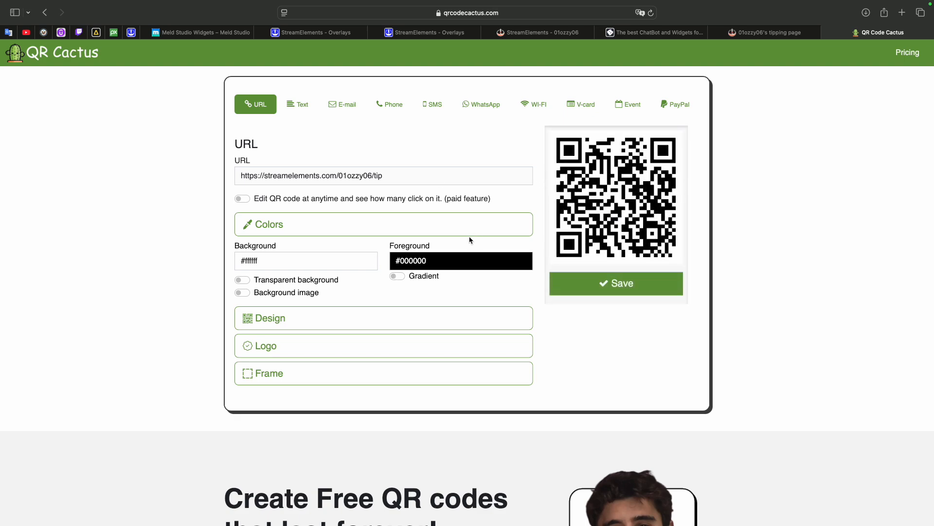
click(395, 277)
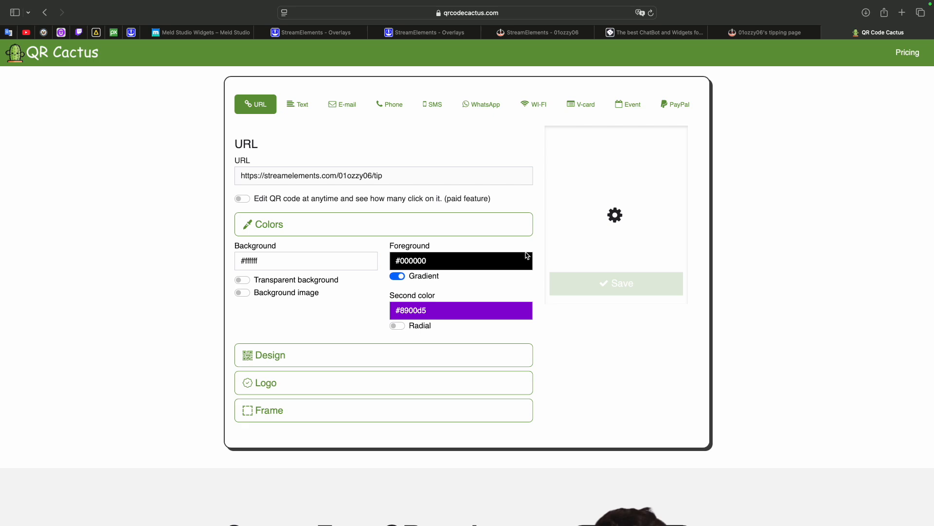
click(409, 314)
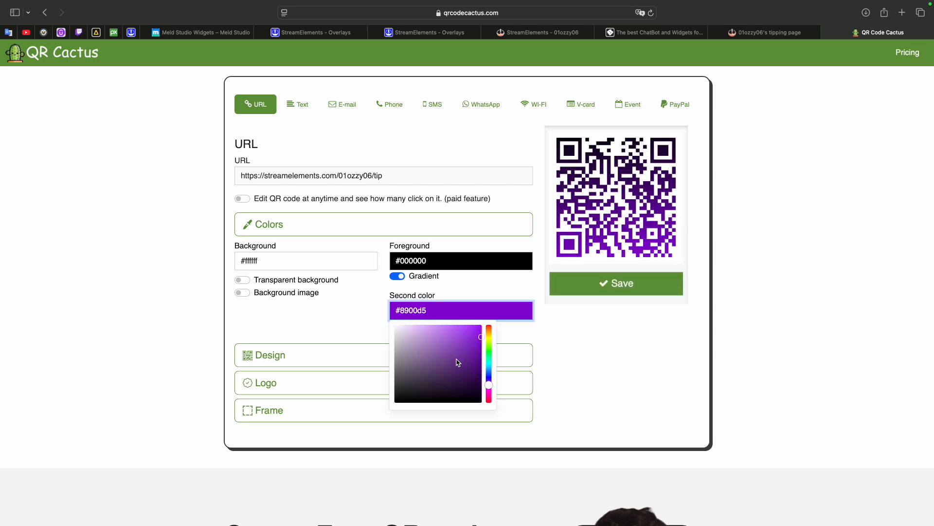
mouse_move(457, 362)
mouse_down()
mouse_move(422, 343)
mouse_move(416, 365)
mouse_move(476, 358)
mouse_move(483, 339)
mouse_move(488, 356)
mouse_up()
click(451, 339)
click(438, 358)
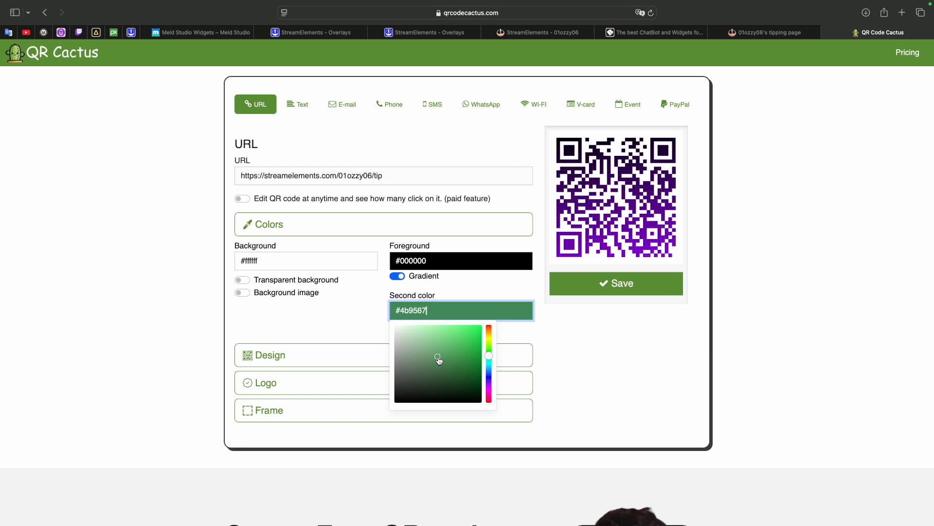
click(330, 315)
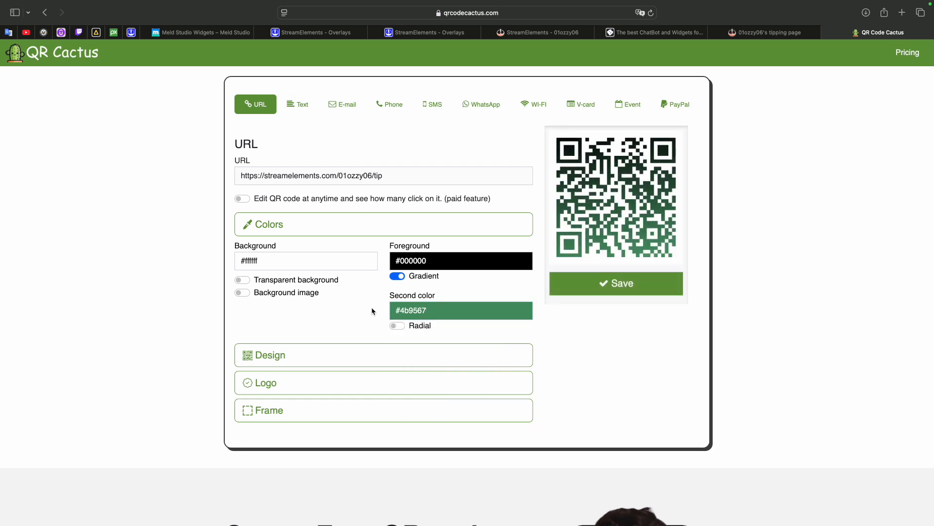
- Turn the background image option on and off again, and make the QR code's background transparent
click(242, 293)
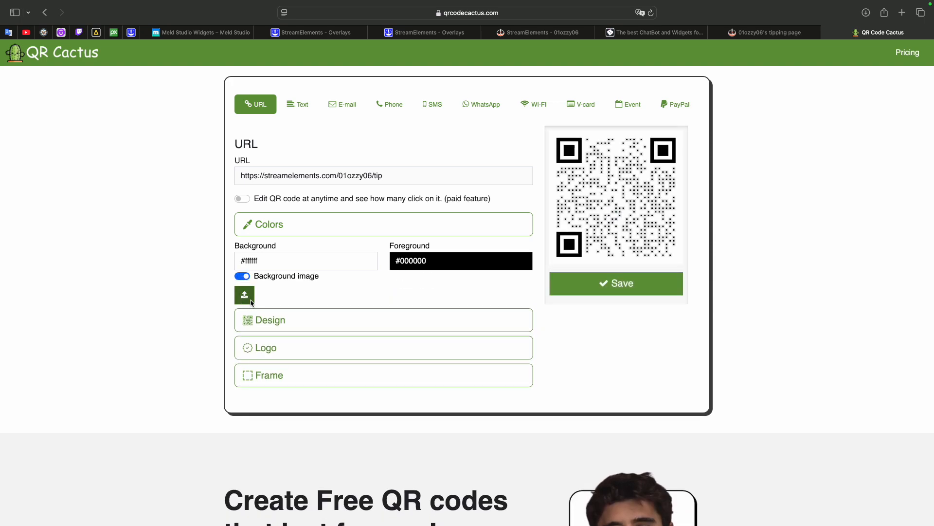
click(242, 278)
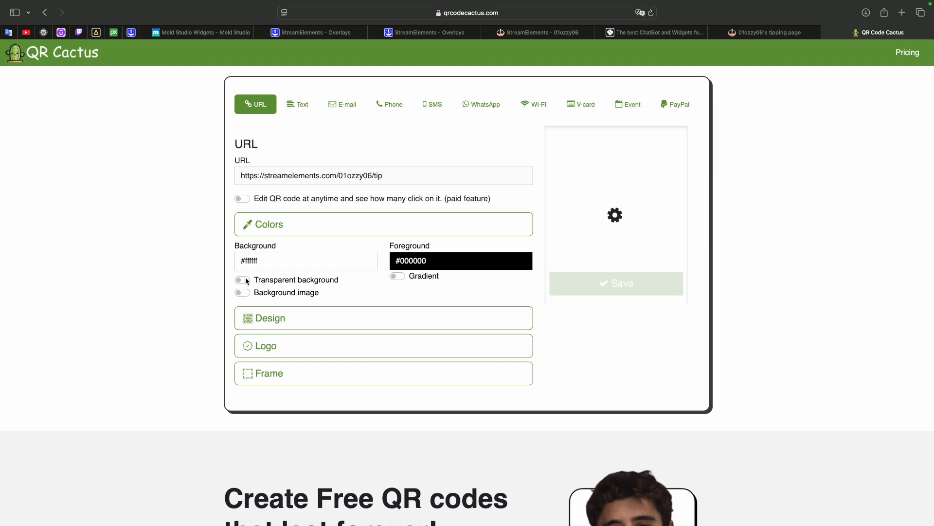
click(242, 280)
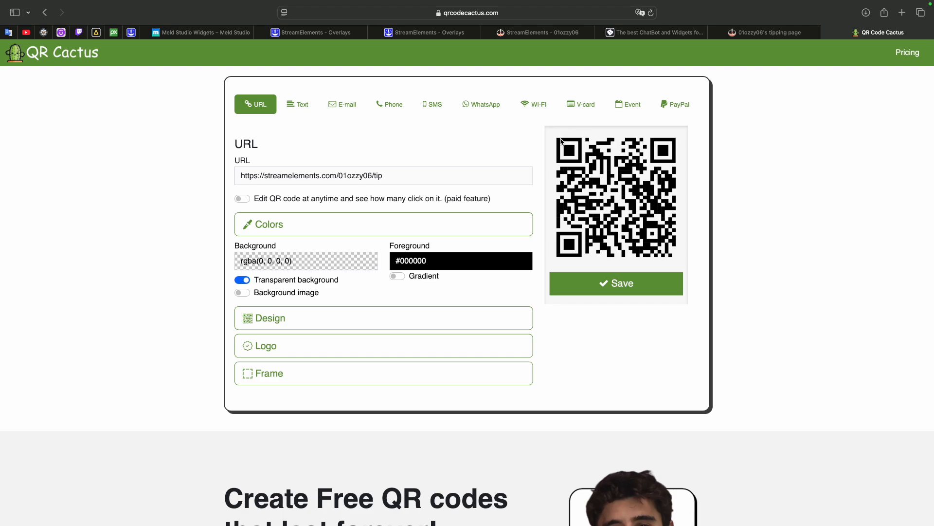
- Change the QR code's design to a pattern of rounded, connected modules
click(303, 319)
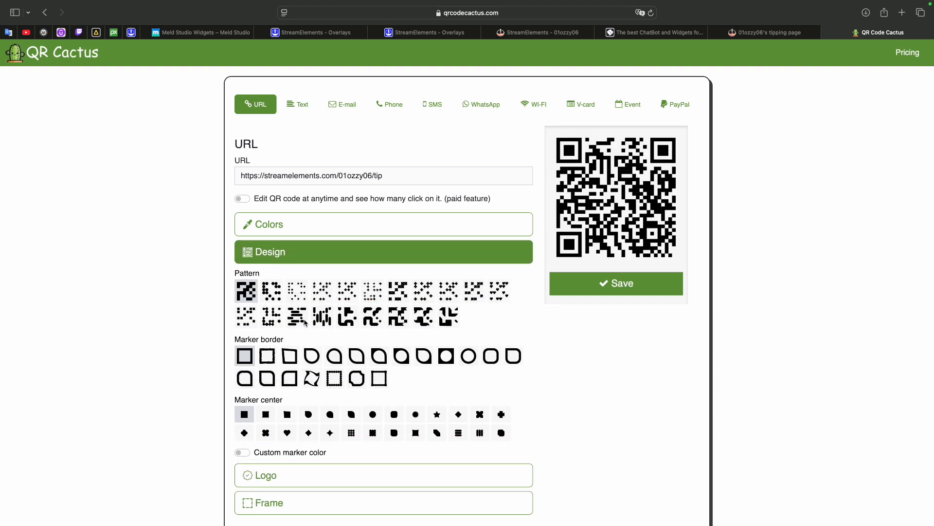
click(342, 293)
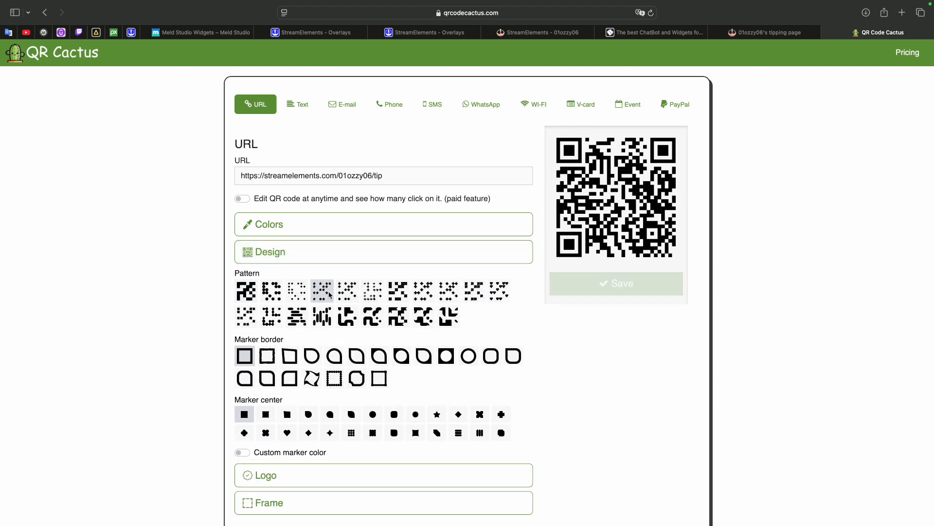
scroll(336, 340, down, 3)
- Add the PayPal logo as the QR code's watermark and save the code
click(340, 381)
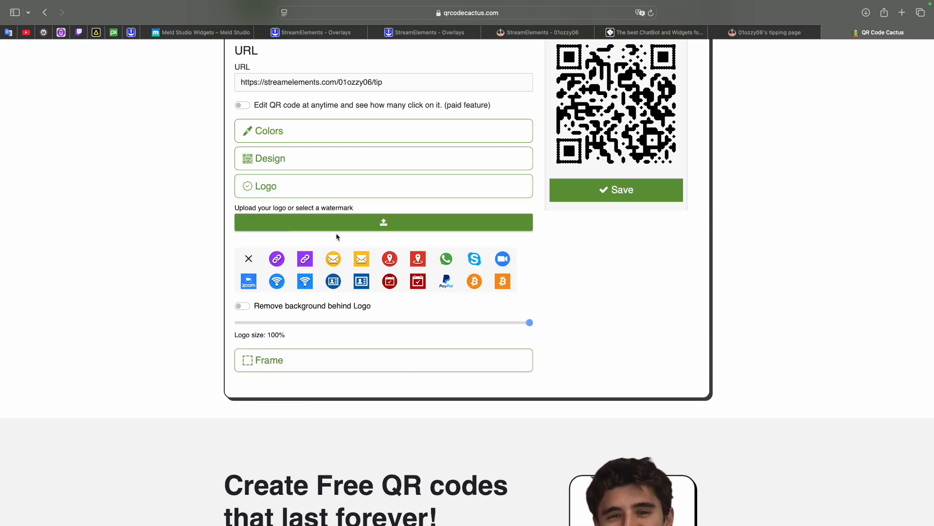
click(390, 258)
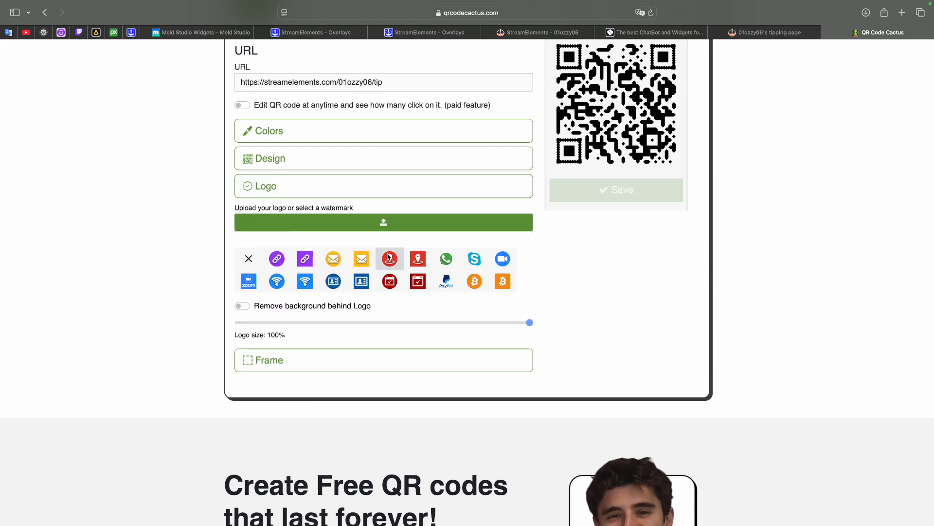
scroll(448, 285, up, 3)
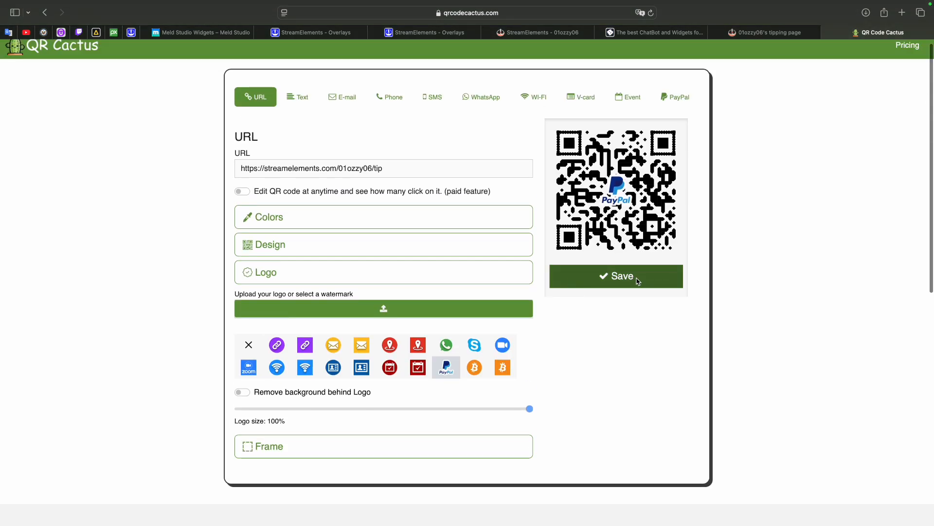
click(618, 281)
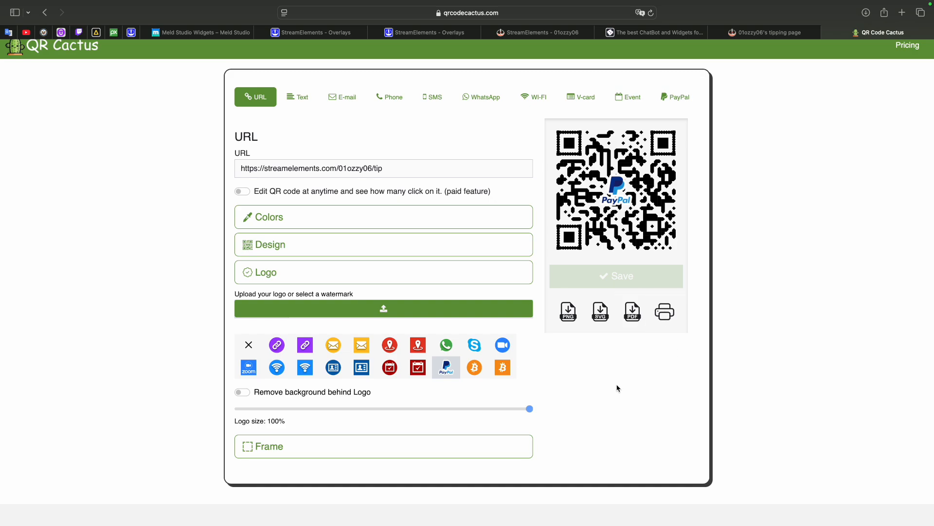
- Switch to Meld Studio and add an Image layer to the For video scene using donation.png
key(ctrl+Left)
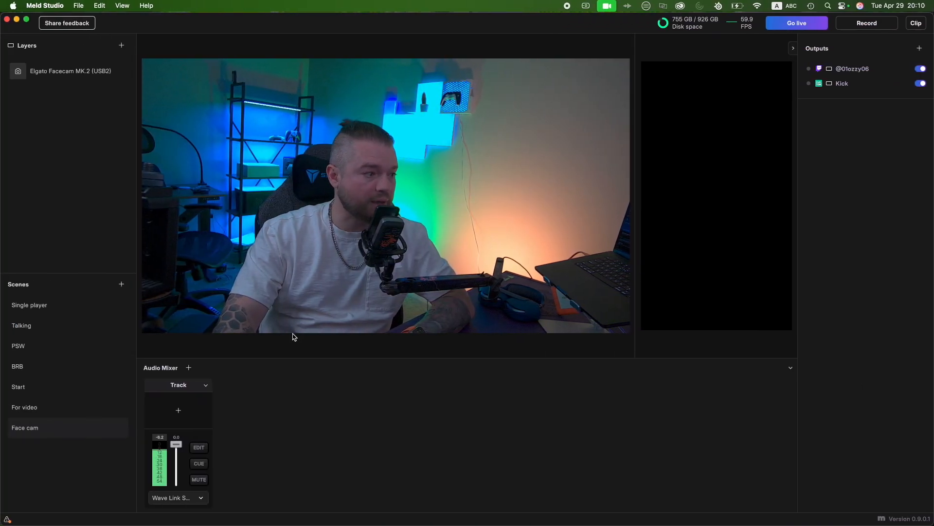
click(61, 410)
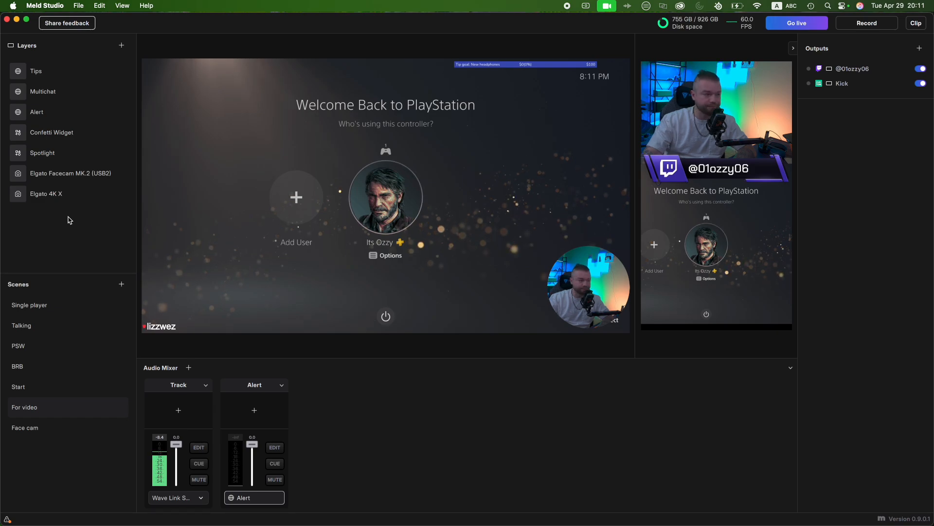
click(122, 46)
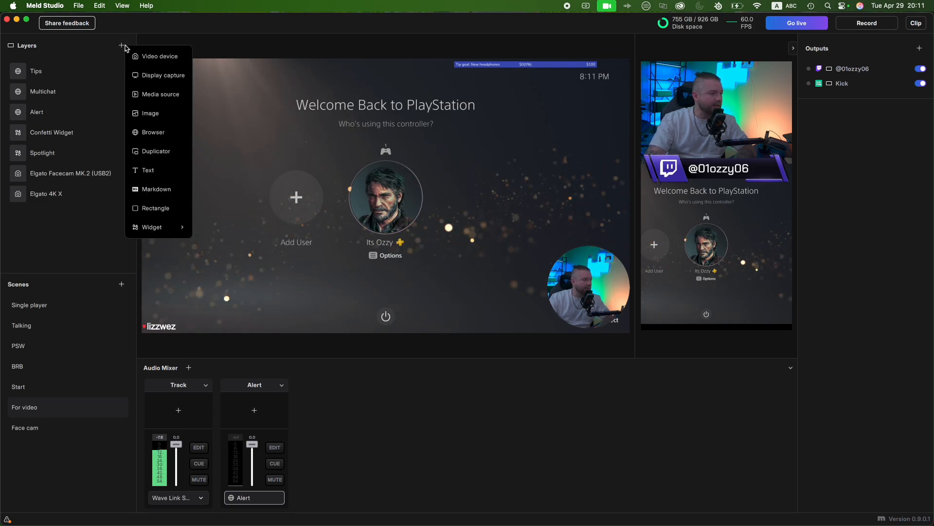
click(155, 115)
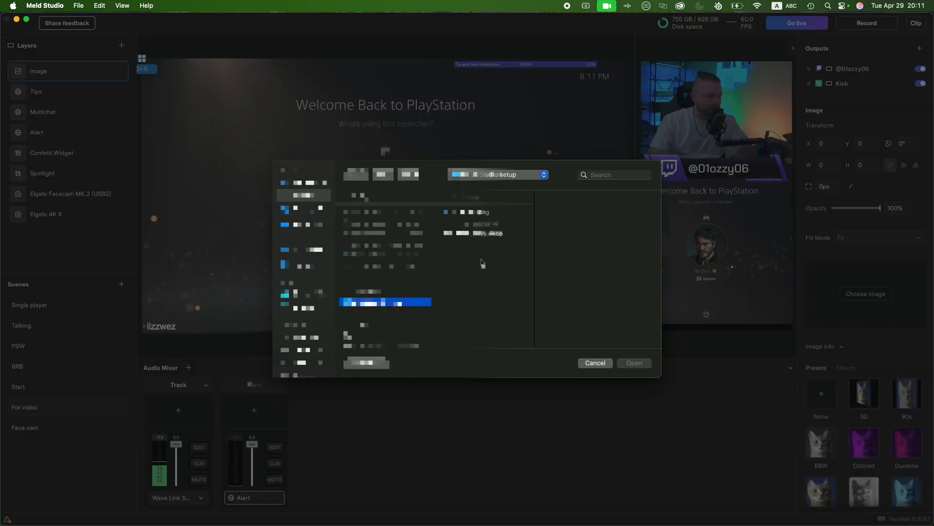
click(481, 213)
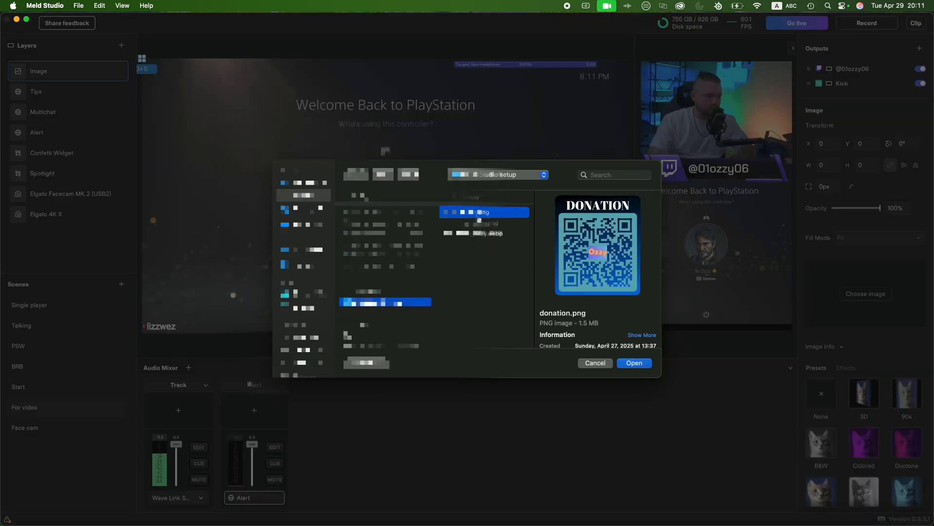
click(634, 363)
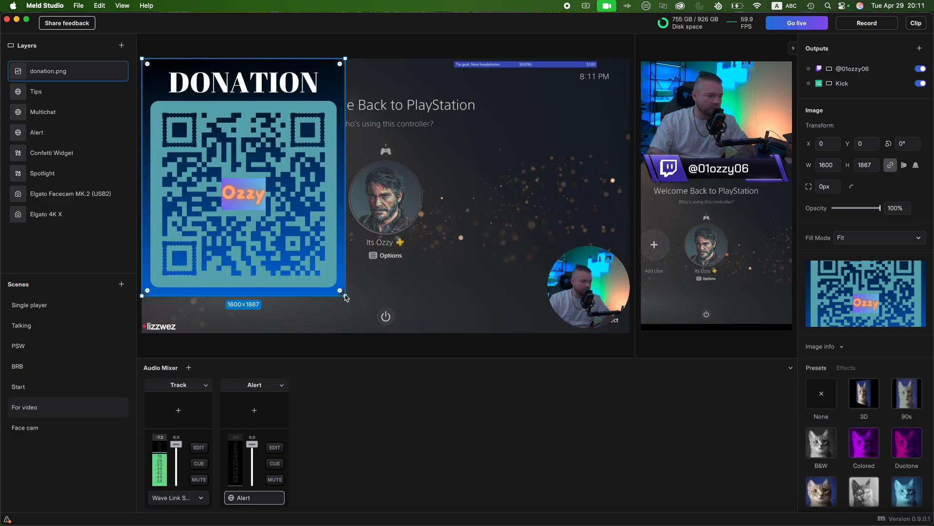
- Resize the donation.png layer to about 279 × 326 and place it at about X 3561, Y 0 on the horizontal canvas
drag(345, 295, 221, 105)
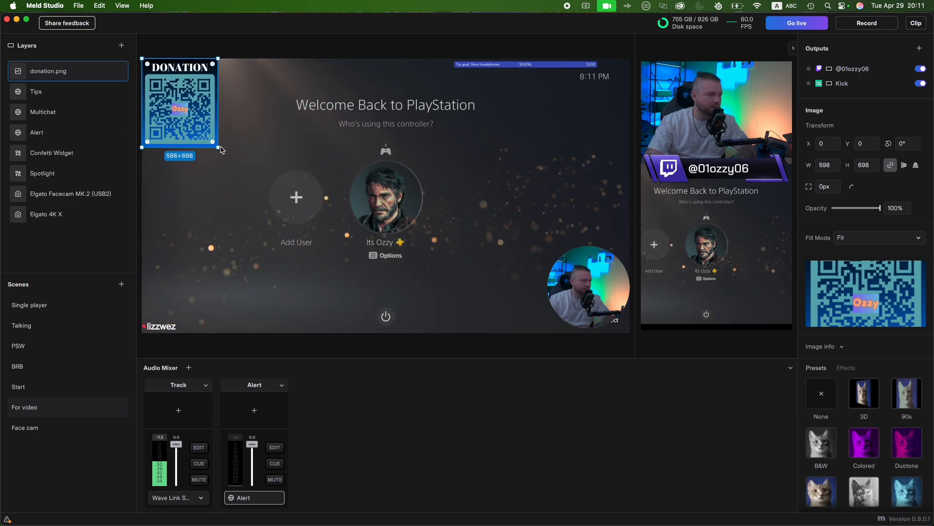
drag(218, 150, 605, 88)
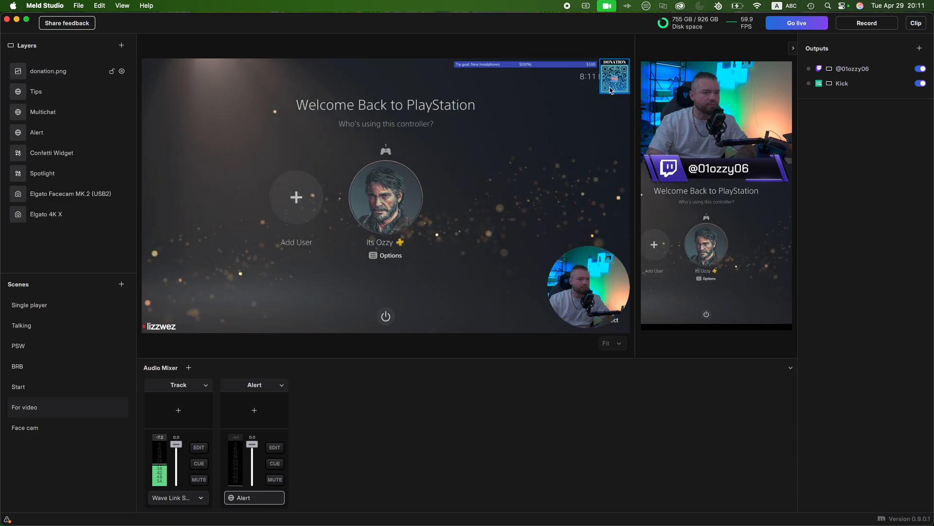
drag(599, 95, 611, 88)
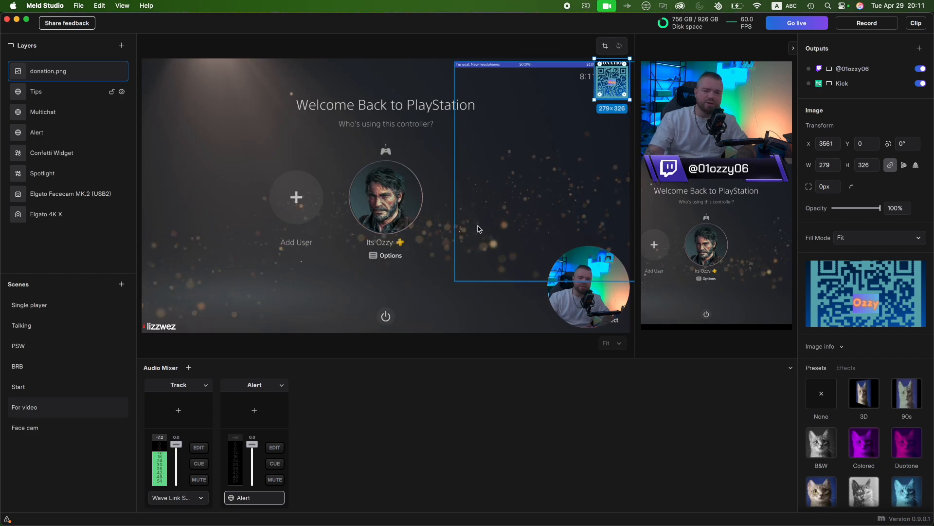
click(228, 39)
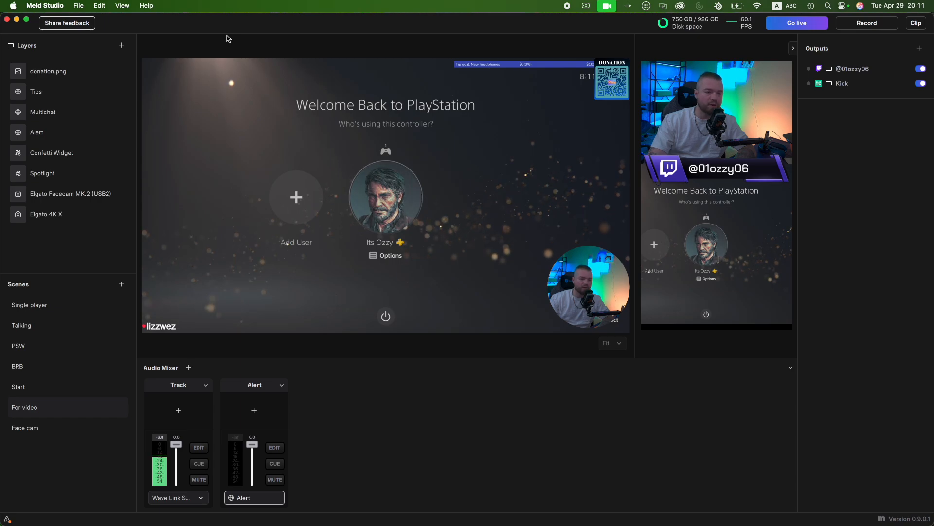
- Copy the donation.png layer from the For video scene and paste it into the Face cam scene
click(68, 72)
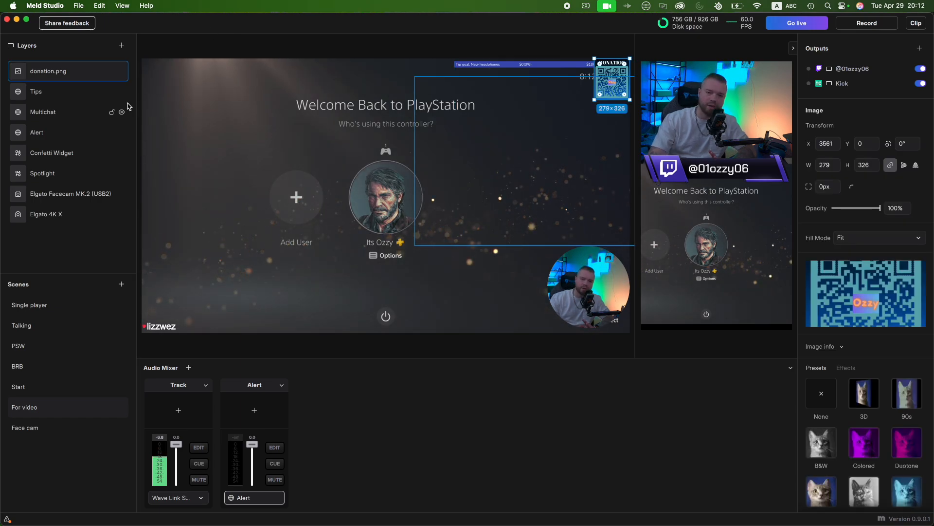
right_click(53, 73)
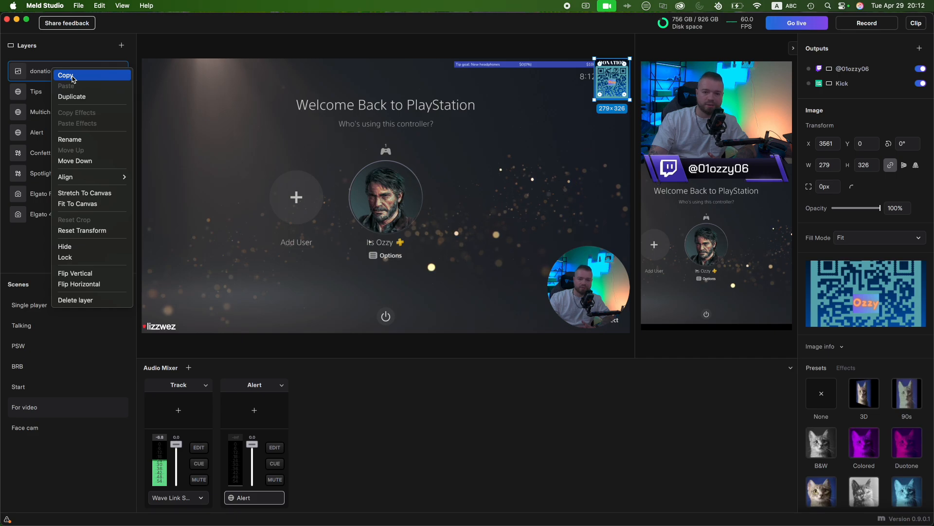
click(74, 78)
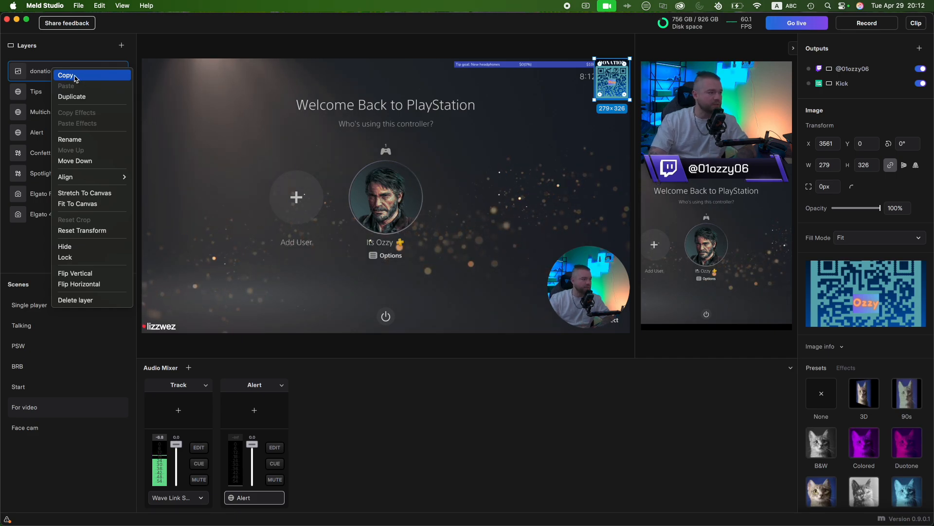
click(46, 428)
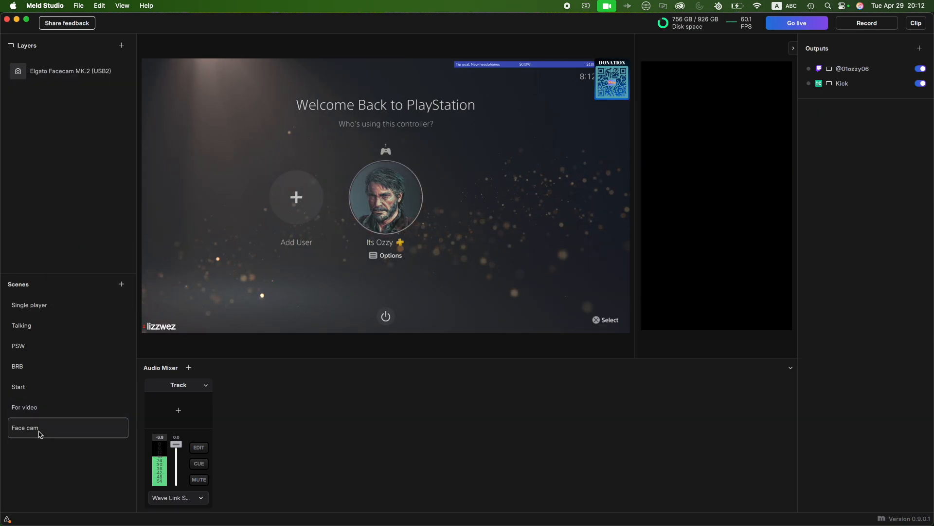
right_click(57, 132)
click(60, 136)
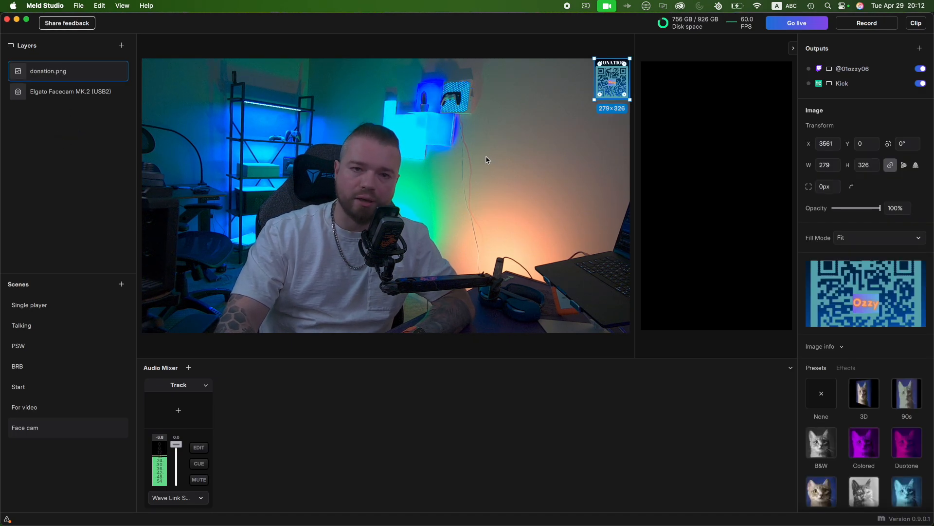
click(318, 47)
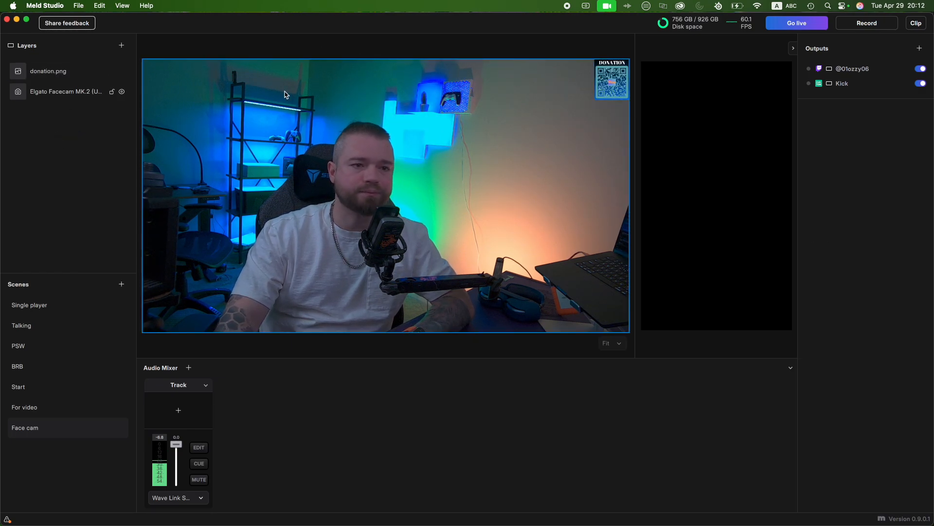